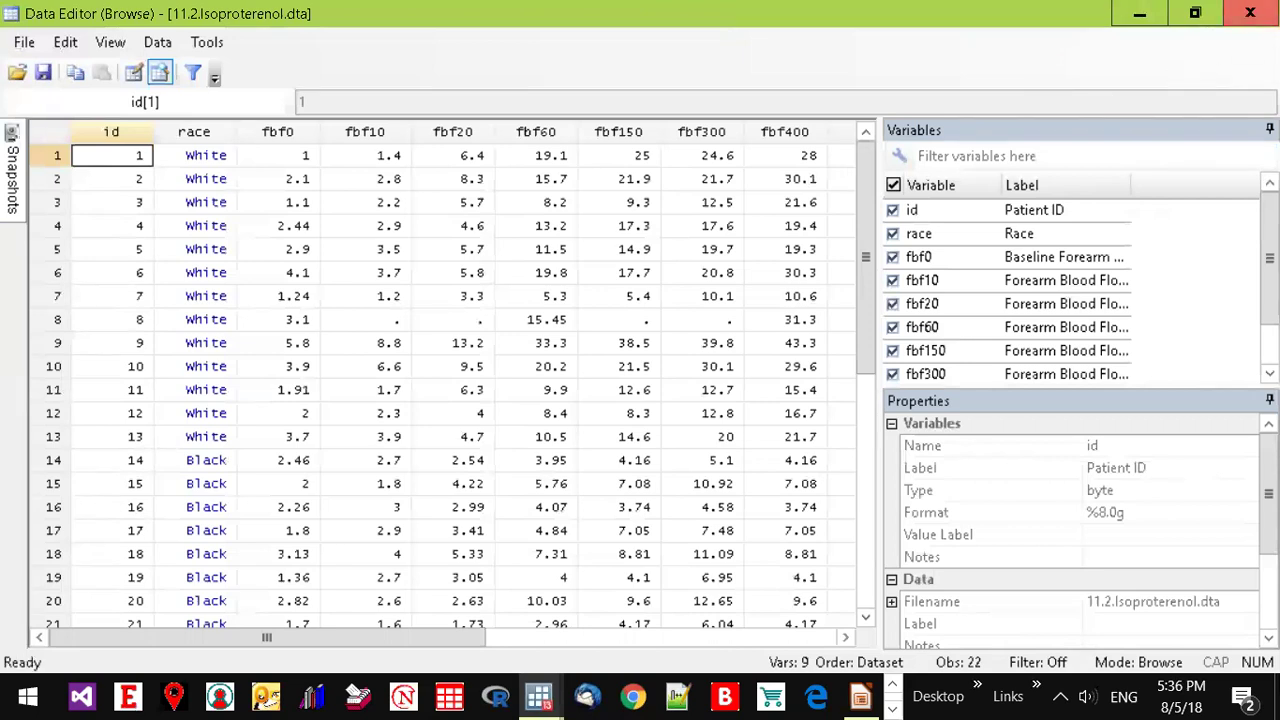
- Reshape the dataset to long format for fbf, with id as the identifier and dose as the j variable, and browse the reshaped data
{"action": "left_click", "coordinate": [1250, 13]}
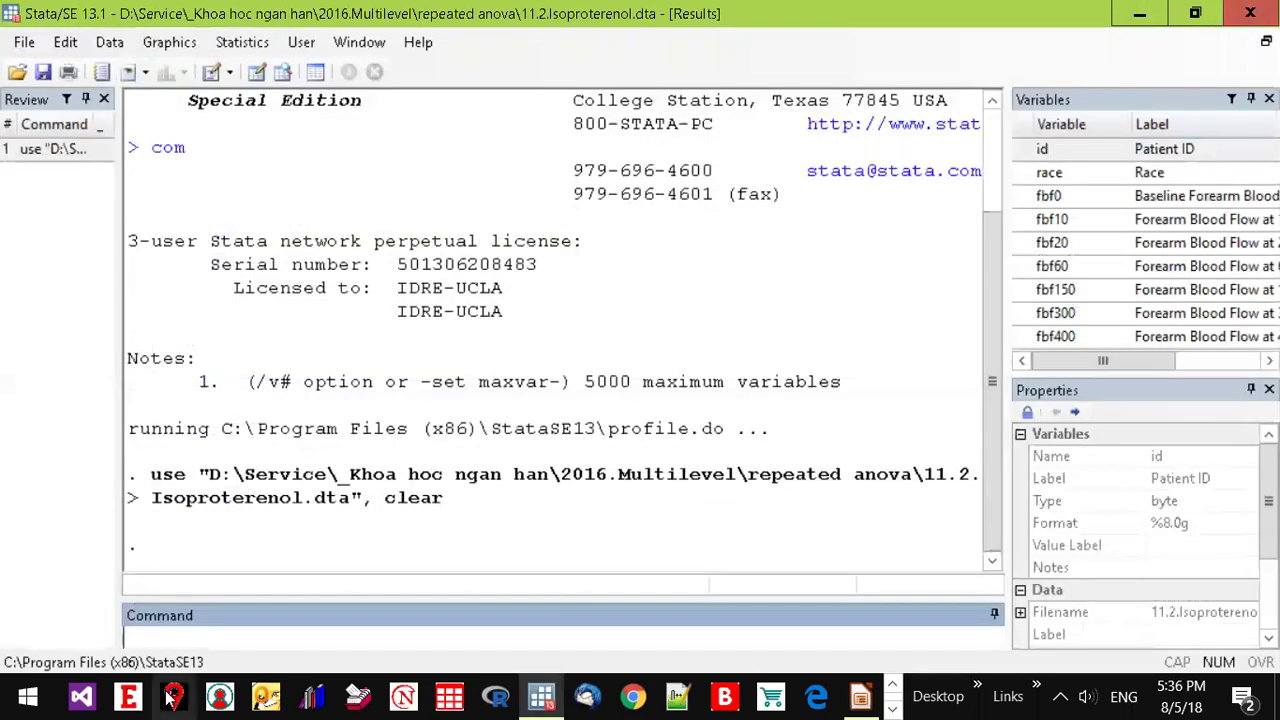
{"action": "type", "text": "résh"}
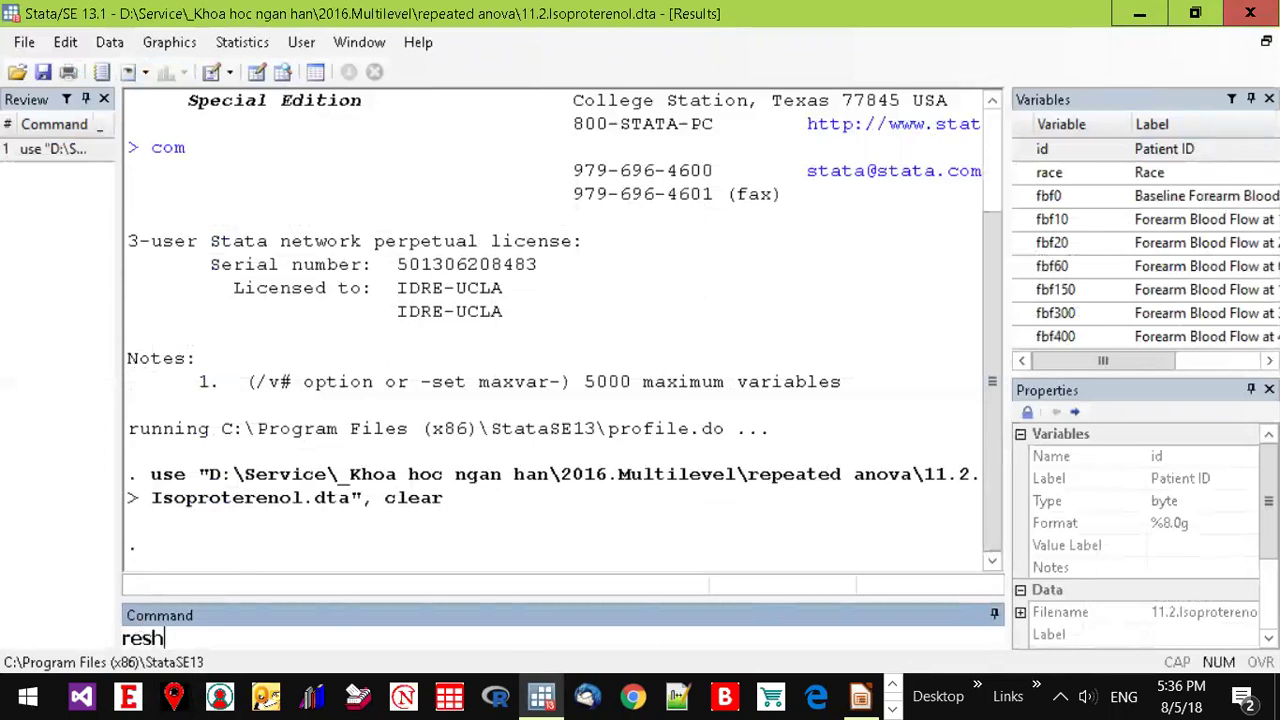
{"action": "type", "text": "ape long"}
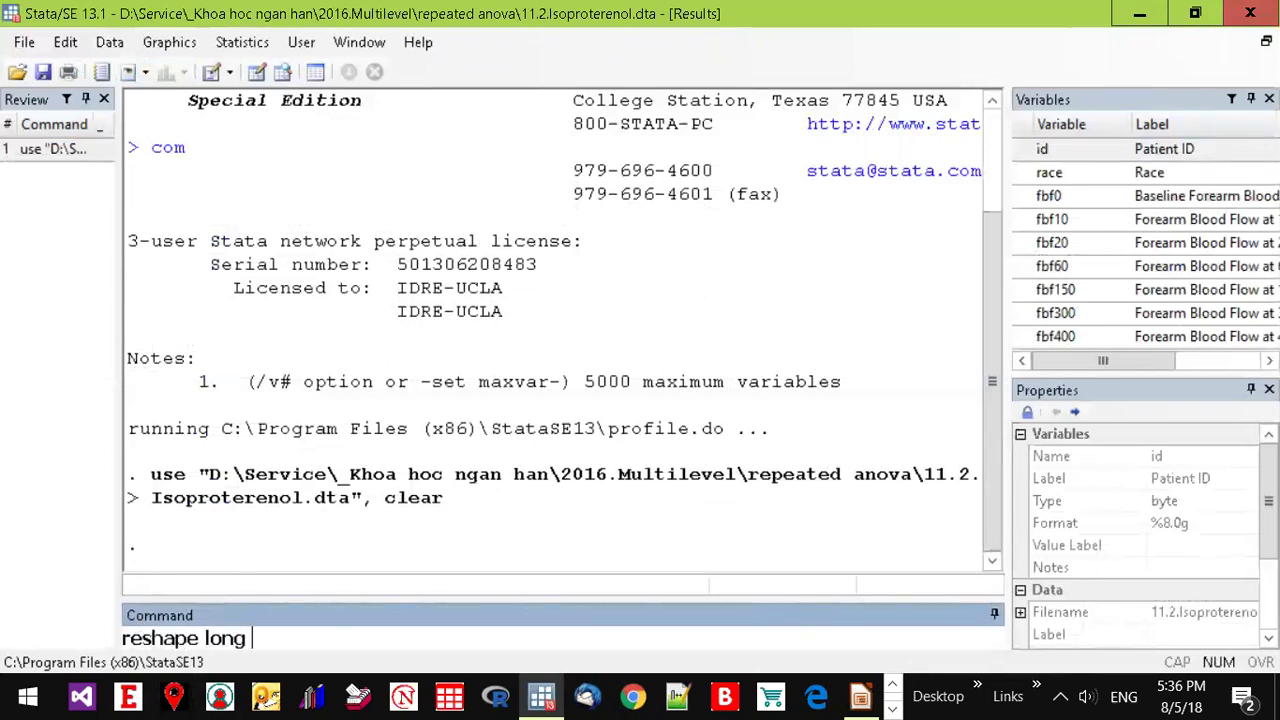
{"action": "left_click", "coordinate": [152, 638]}
{"action": "left_click", "coordinate": [260, 637]}
{"action": "type", "text": "fp"}
{"action": "key", "text": "BackSpace"}
{"action": "type", "text": "bf"}
{"action": "type", "text": ", i"}
{"action": "key", "text": "BackSpace"}
{"action": "type", "text": "() J"}
{"action": "key", "text": "Left"}
{"action": "type", "text": "i"}
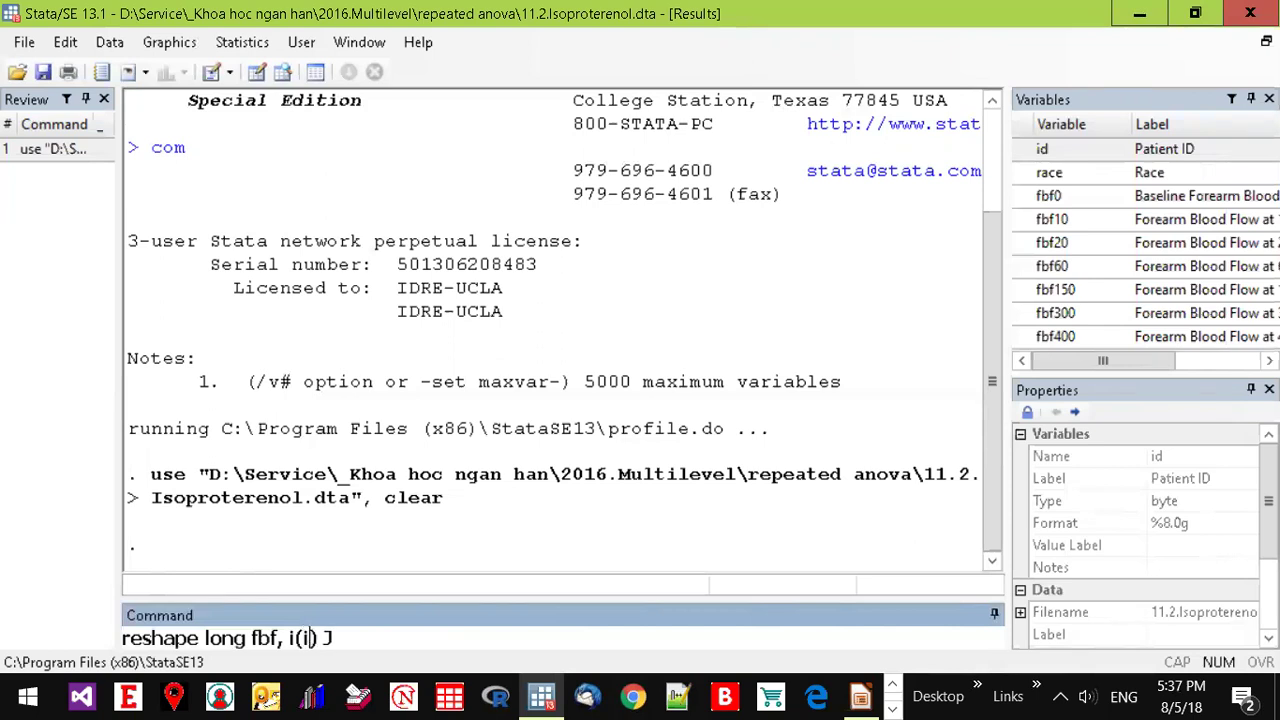
{"action": "type", "text": "d"}
{"action": "key", "text": "Right"}
{"action": "type", "text": "j("}
{"action": "type", "text": "dose"}
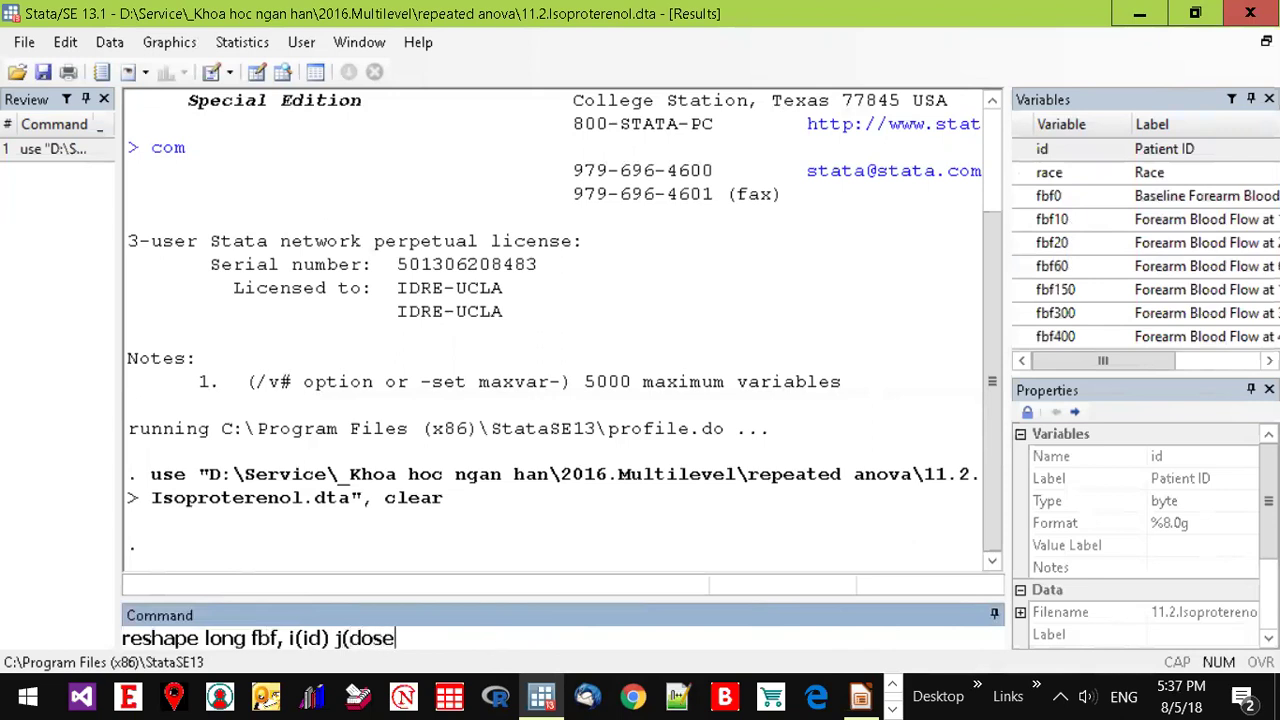
{"action": "type", "text": ")"}
{"action": "key", "text": "Return"}
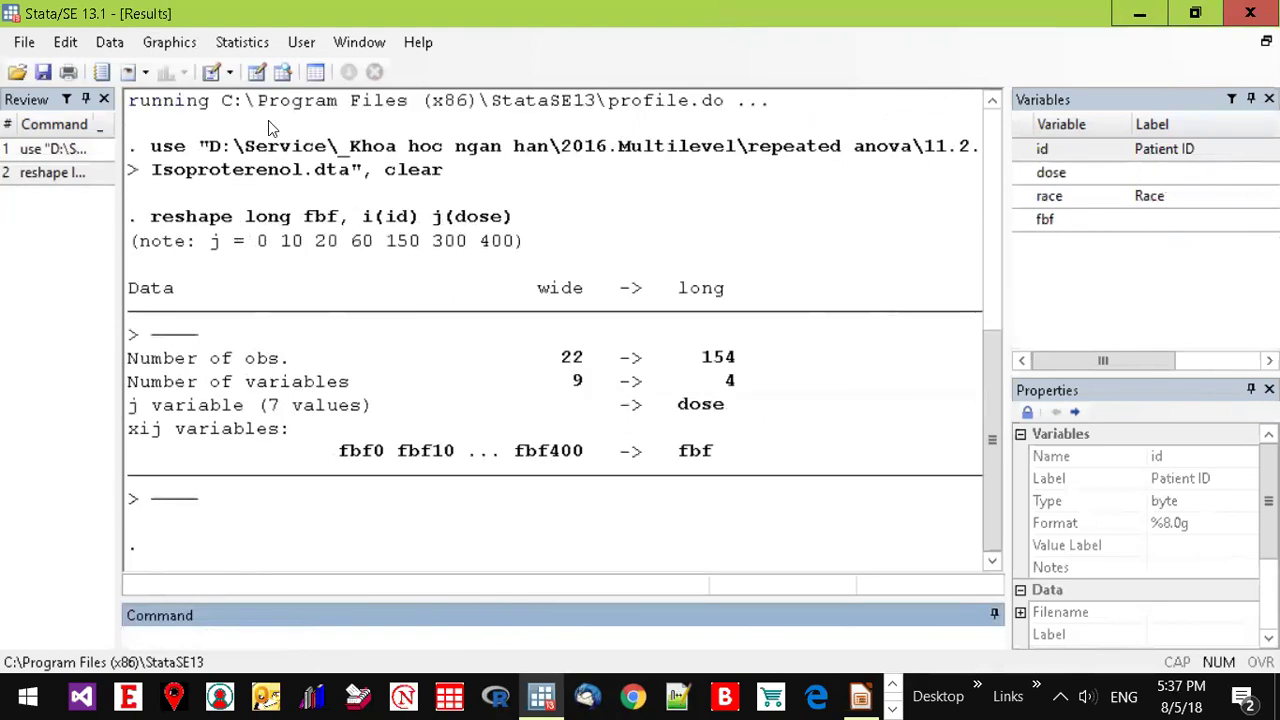
{"action": "left_click", "coordinate": [282, 72]}
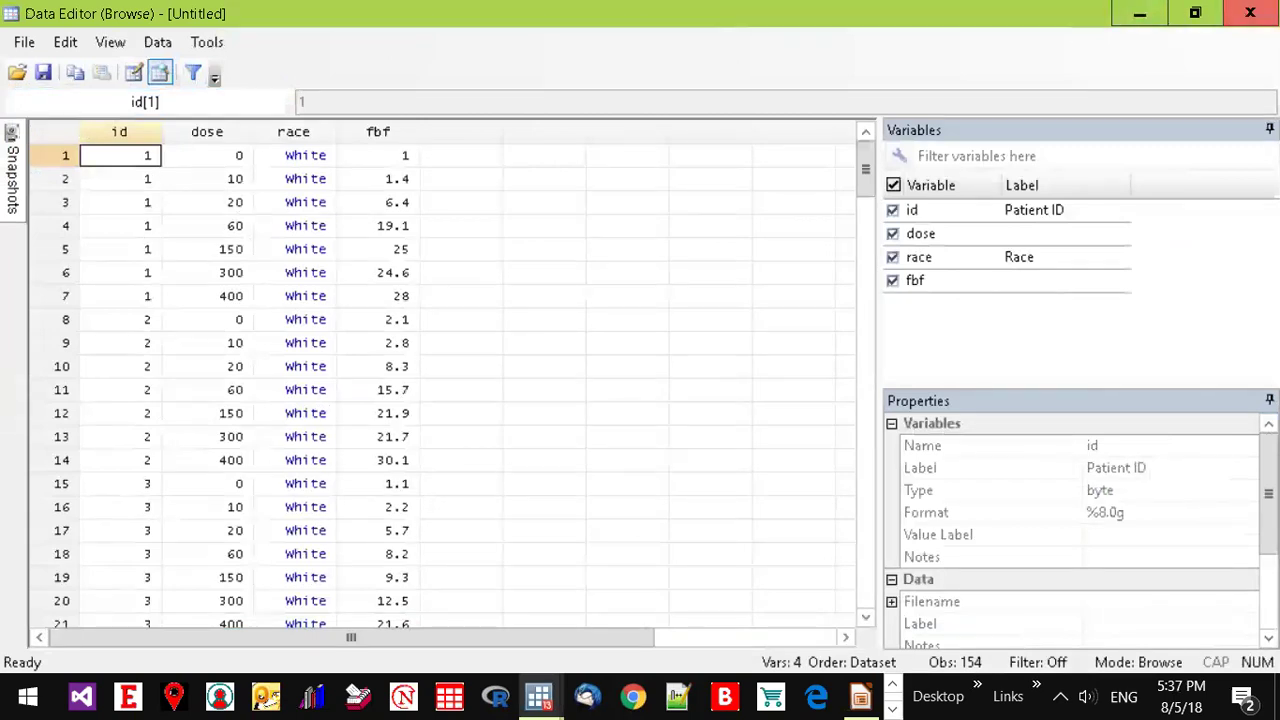
{"action": "left_click", "coordinate": [1250, 13]}
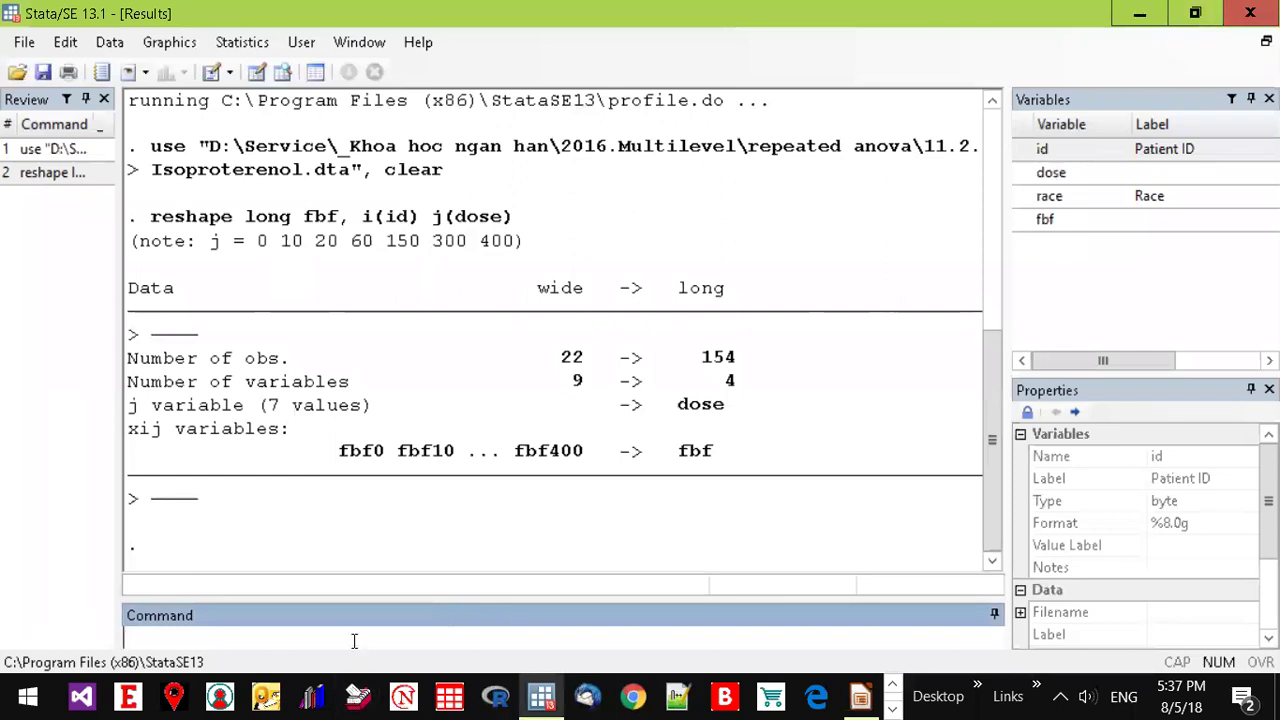
{"action": "left_click", "coordinate": [171, 50]}
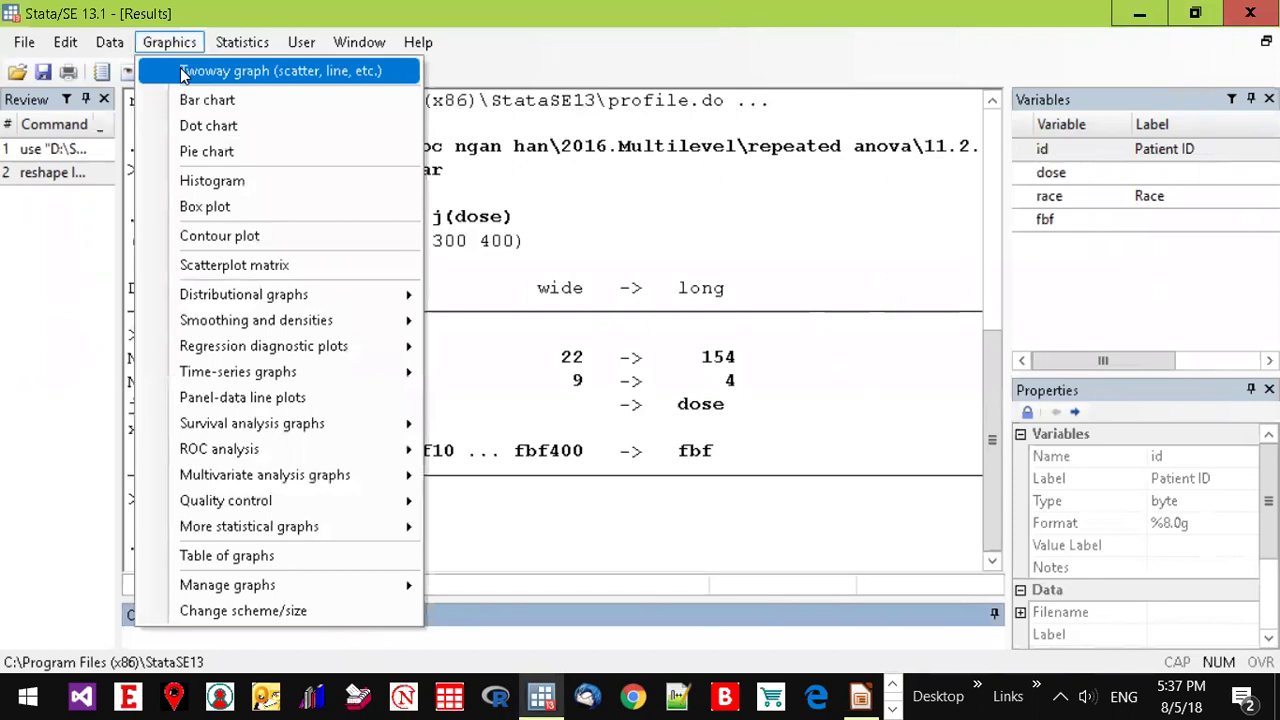
{"action": "left_click", "coordinate": [182, 72]}
{"action": "left_click_drag", "start_coordinate": [462, 176], "coordinate": [378, 137]}
{"action": "left_click", "coordinate": [547, 238]}
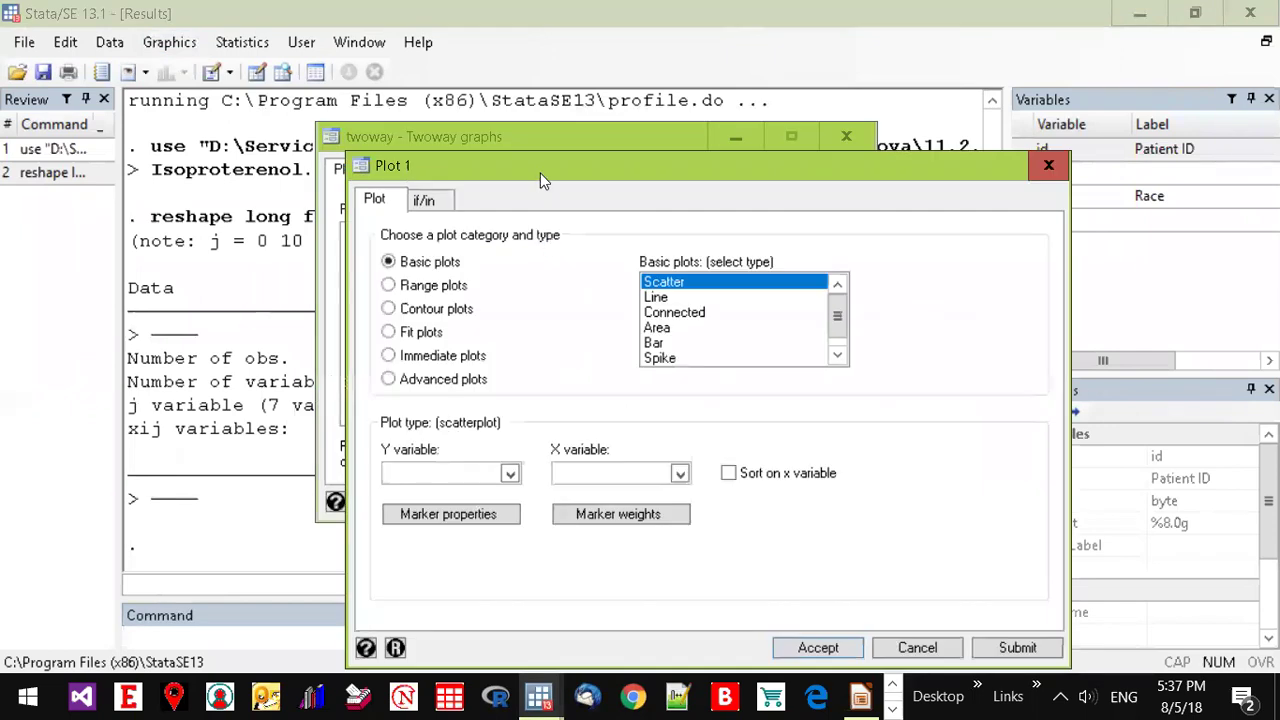
{"action": "left_click_drag", "start_coordinate": [540, 173], "coordinate": [388, 81]}
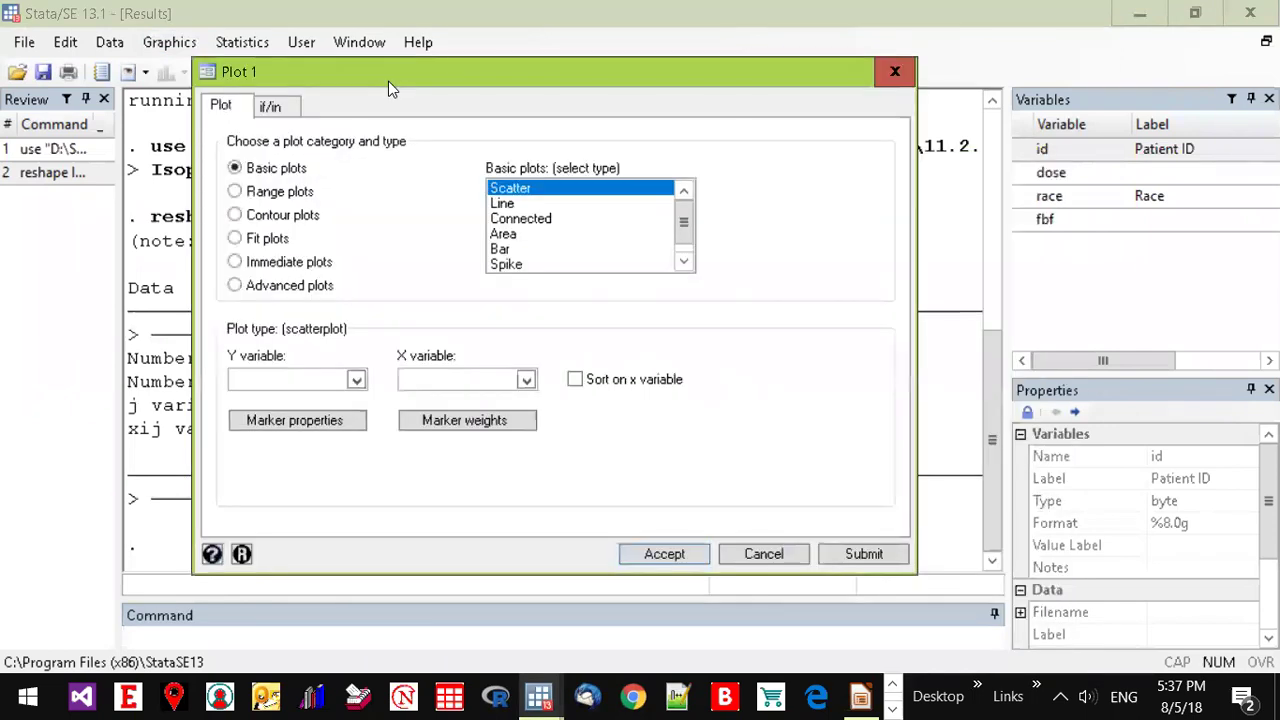
{"action": "key", "text": "alt+Tab"}
{"action": "key", "text": "alt+Tab"}
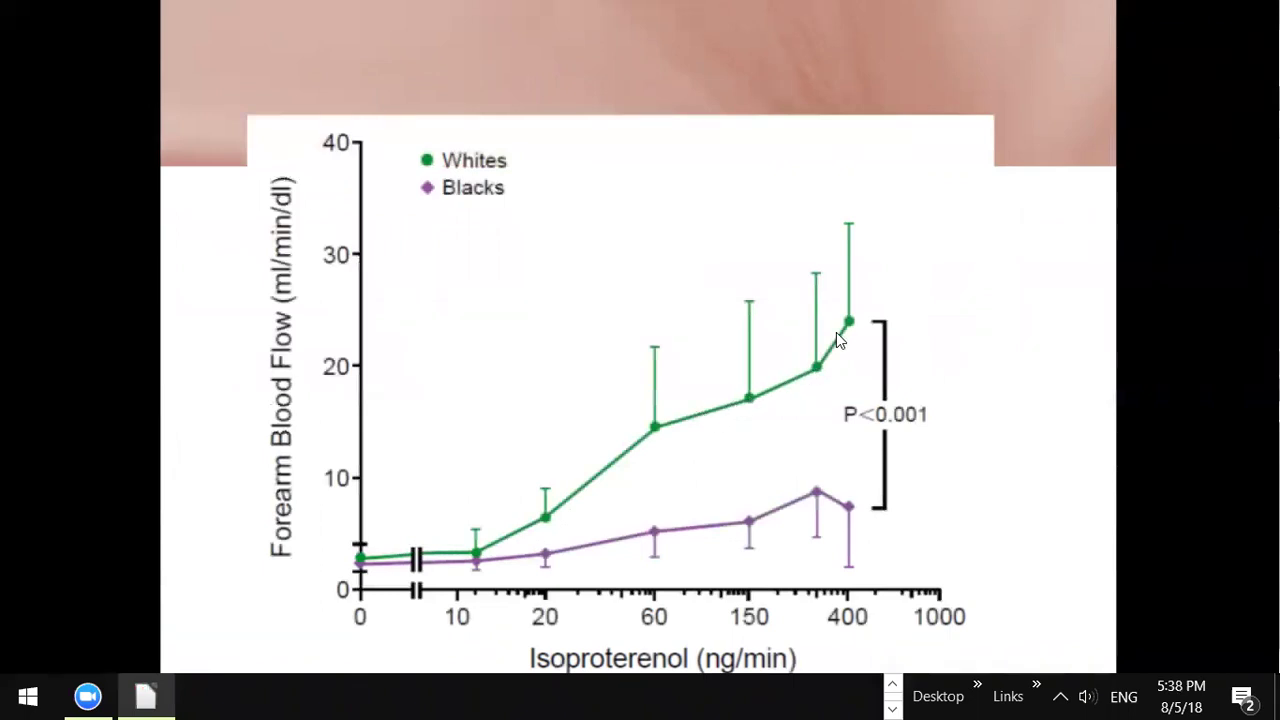
{"action": "key", "text": "alt+Tab"}
{"action": "key", "text": "Tab"}
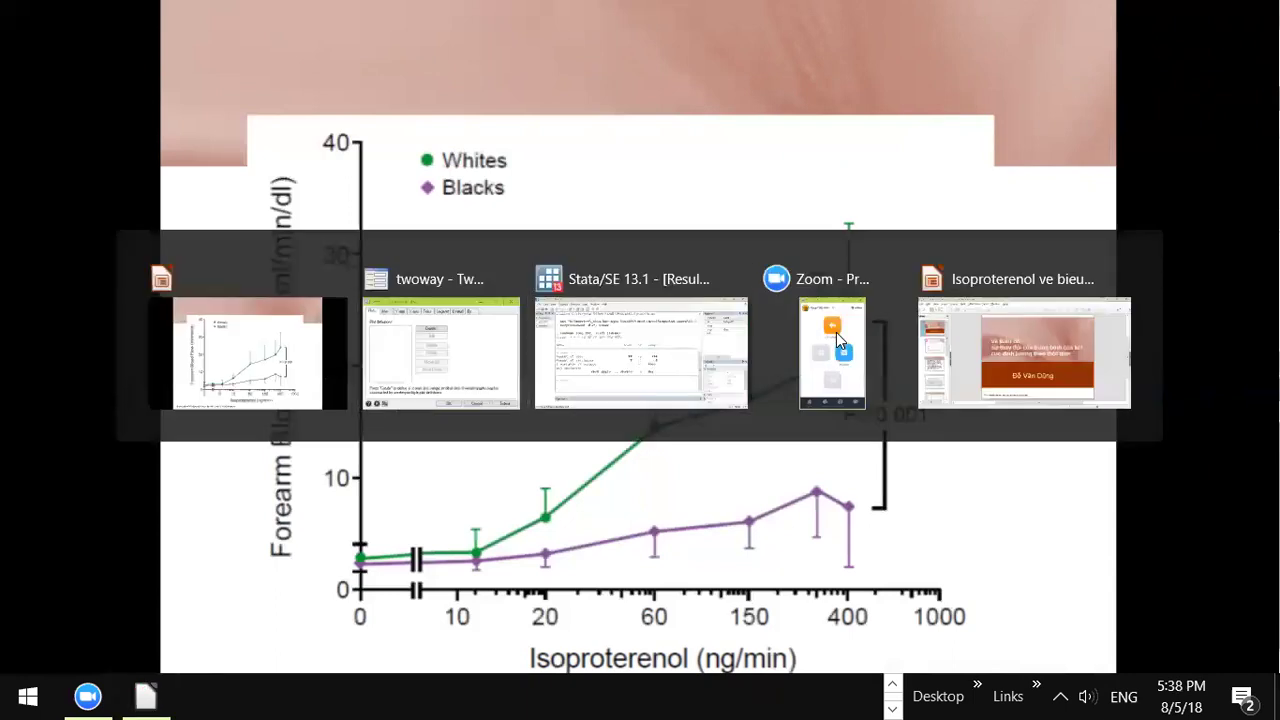
{"action": "key", "text": "alt+Tab"}
{"action": "key", "text": "Tab"}
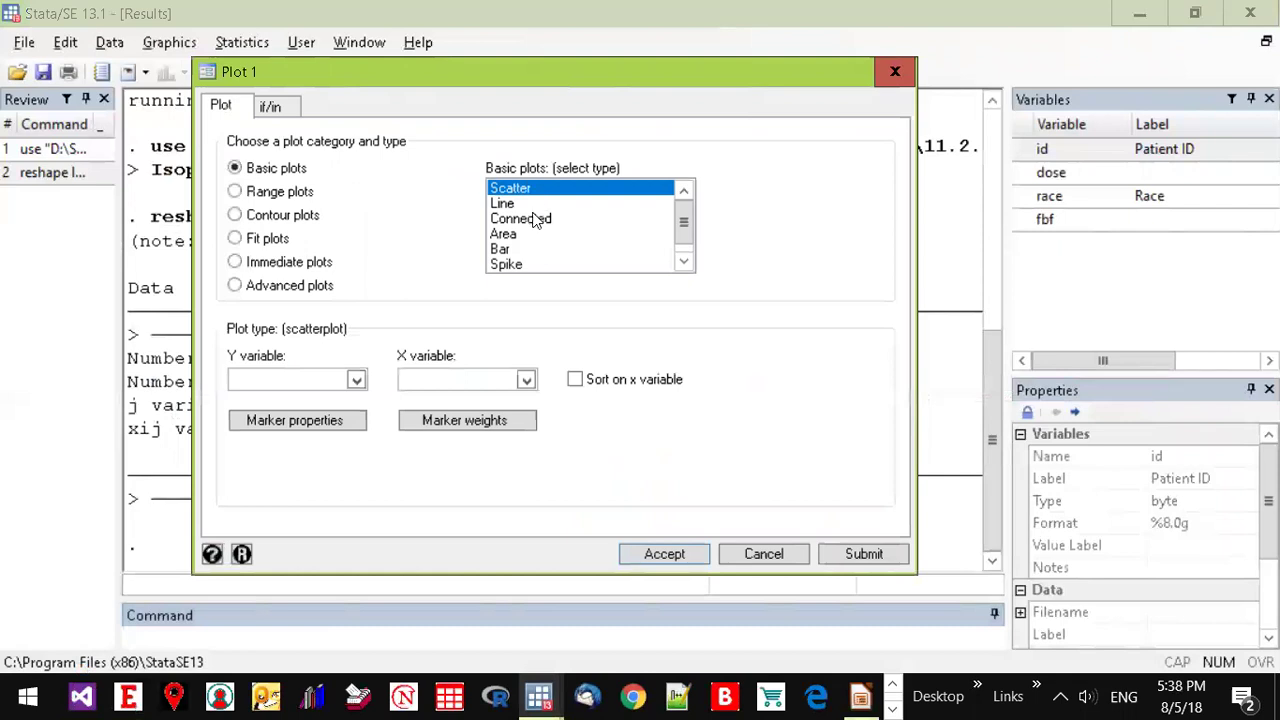
{"action": "left_click", "coordinate": [537, 220]}
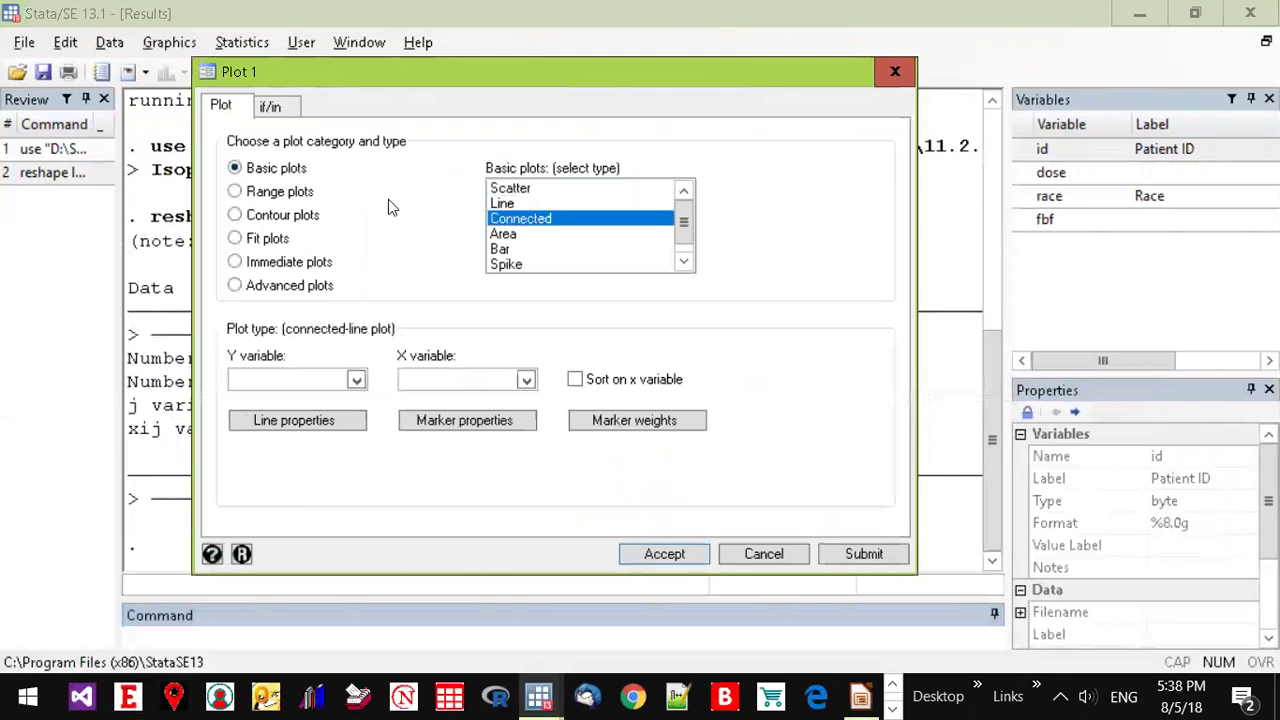
{"action": "left_click", "coordinate": [358, 381]}
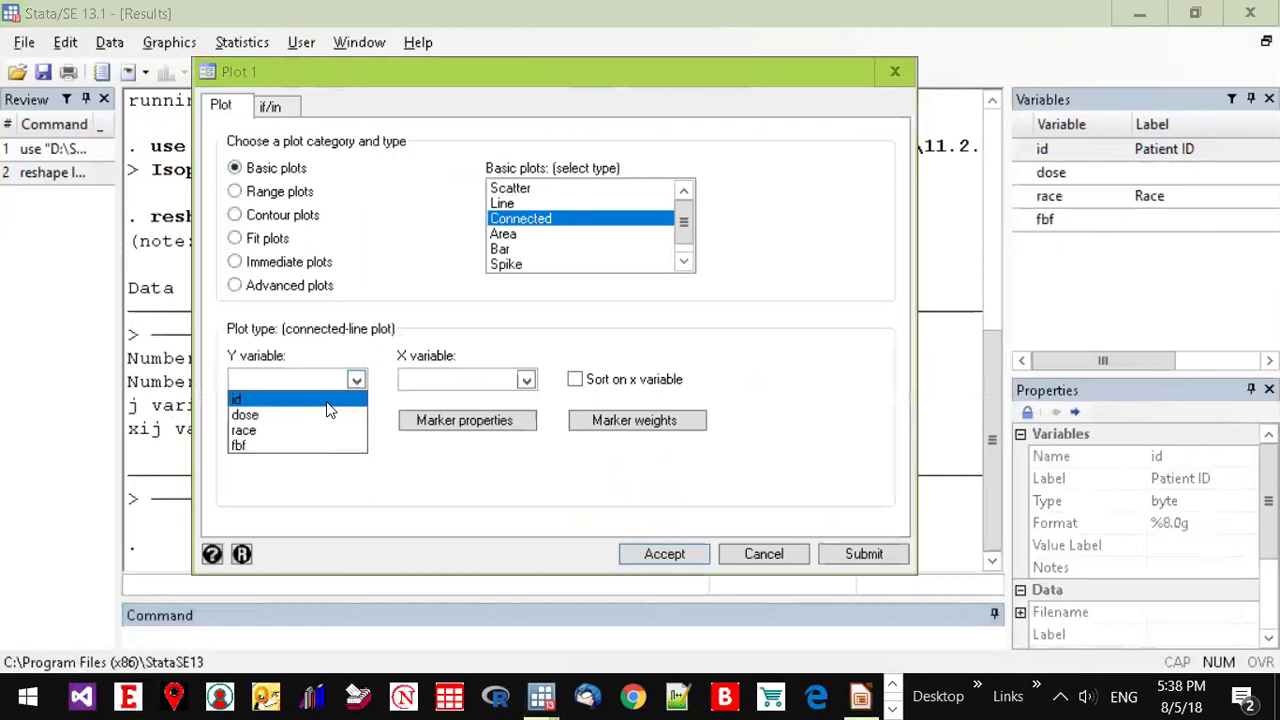
{"action": "left_click", "coordinate": [294, 650]}
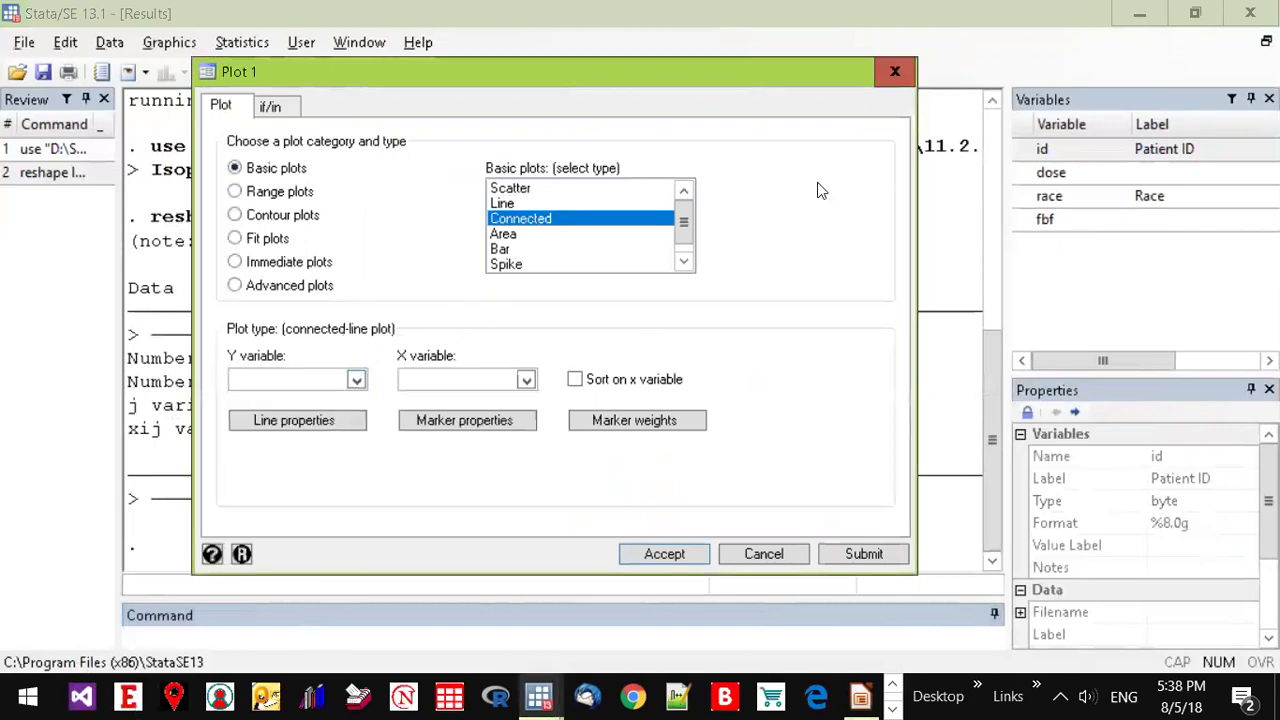
{"action": "left_click", "coordinate": [895, 71]}
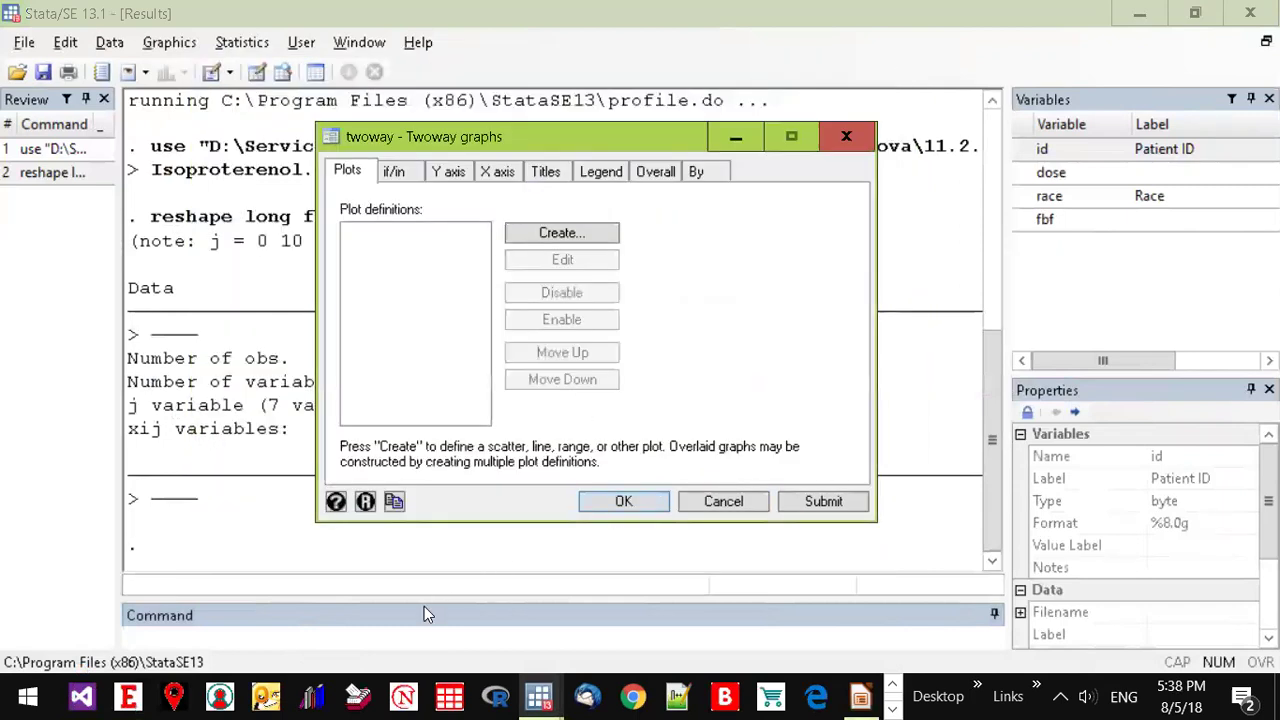
- Collapse the data to the mean of fbf as tb and its standard deviation as dlc, grouped by dose and race
{"action": "left_click_drag", "start_coordinate": [424, 597], "coordinate": [409, 585]}
{"action": "type", "text": "collapse"}
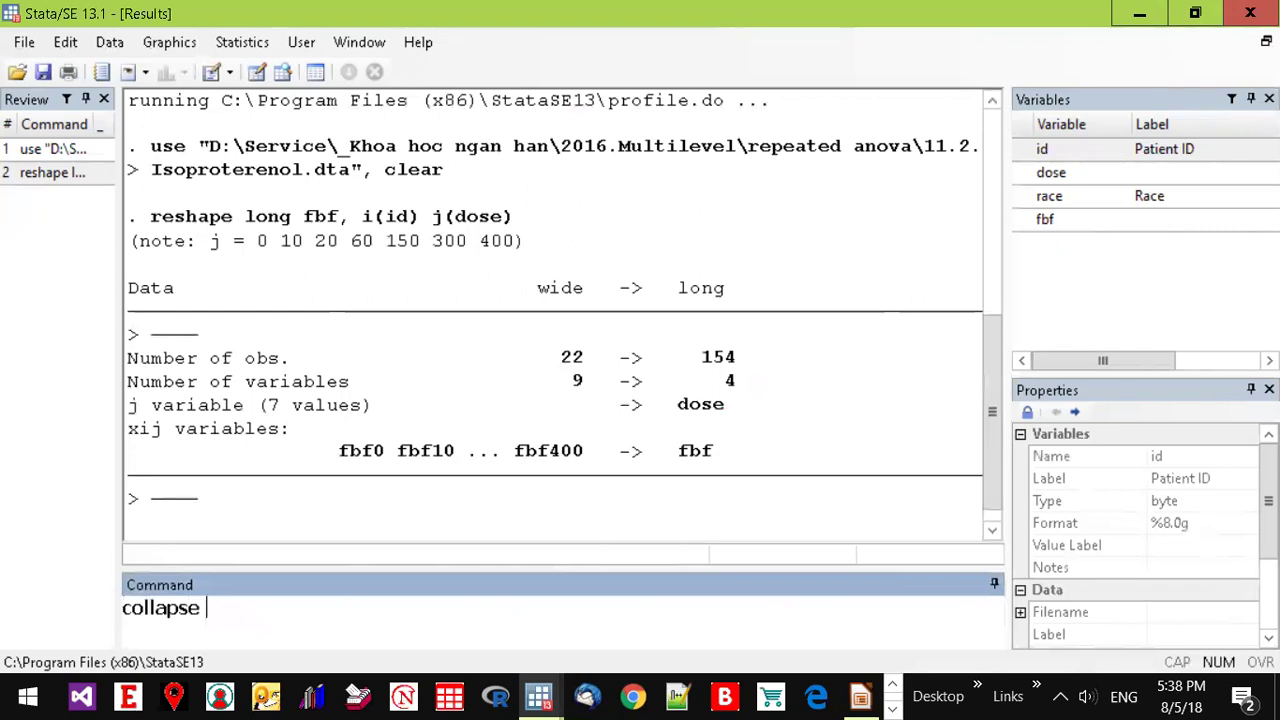
{"action": "type", "text": "(mean)"}
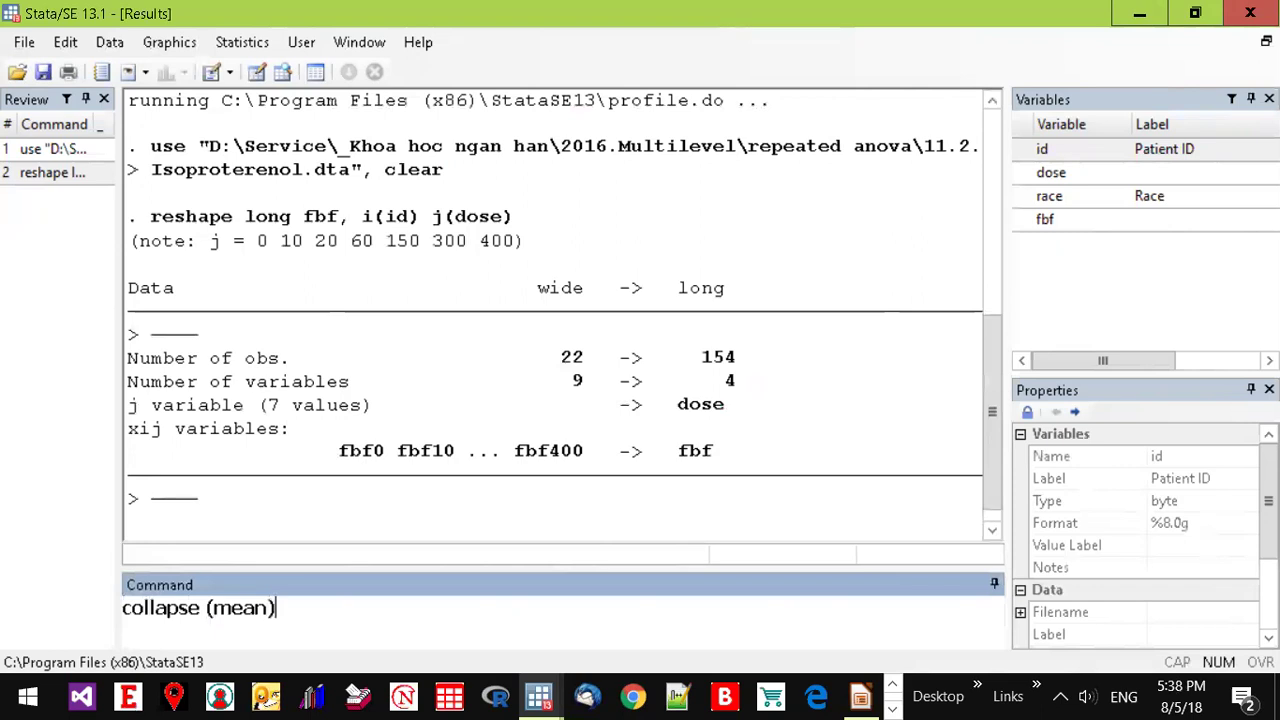
{"action": "type", "text": " tb="}
{"action": "left_click", "coordinate": [1025, 219]}
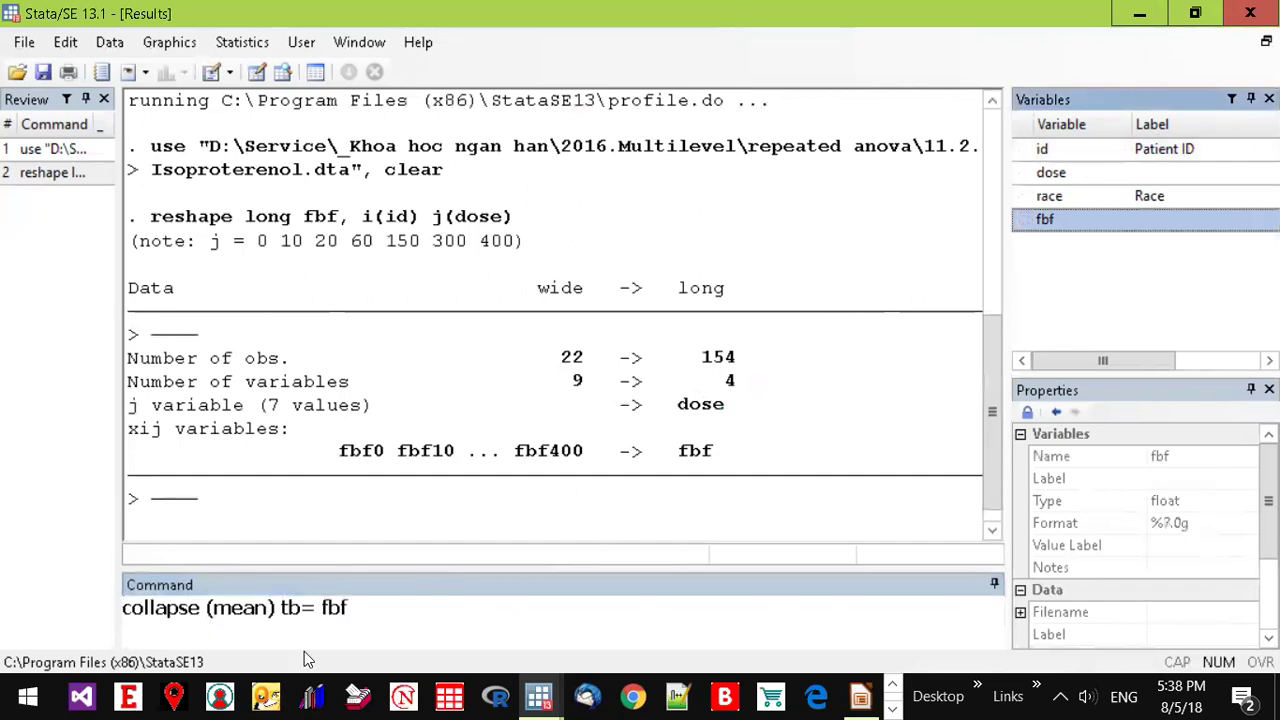
{"action": "type", "text": "(s"}
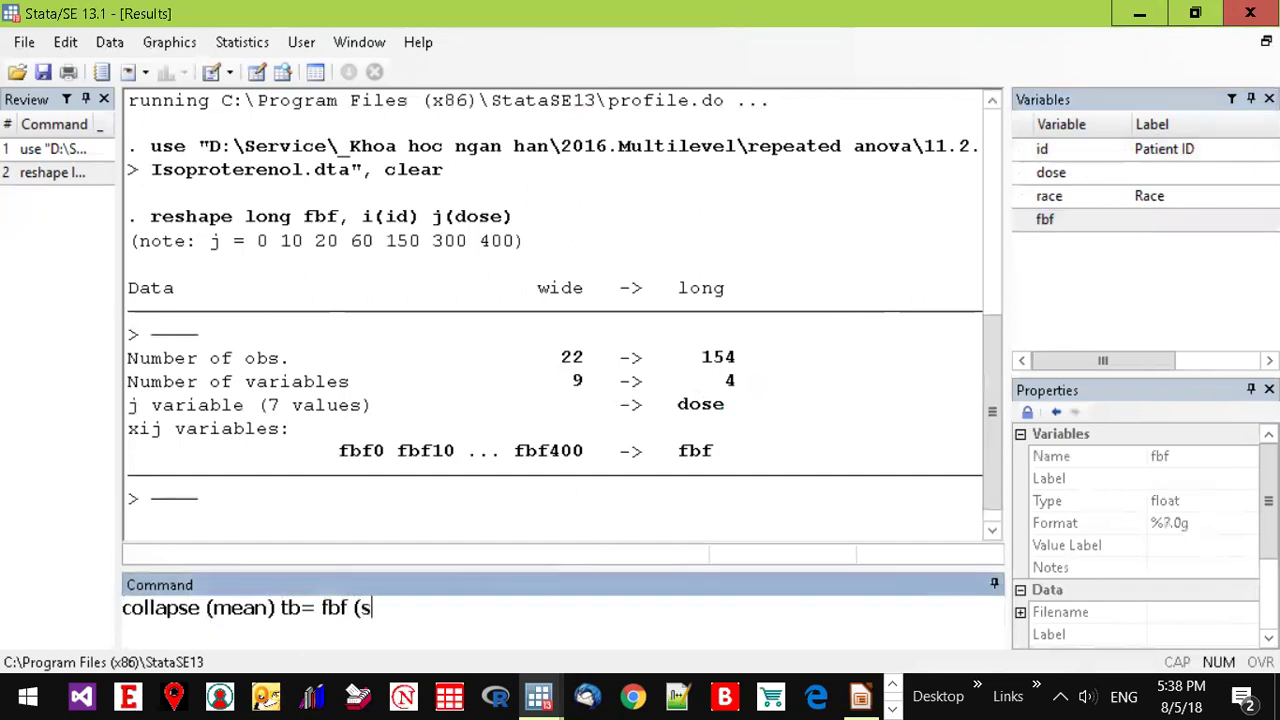
{"action": "type", "text": "d) dlc=fbf,"}
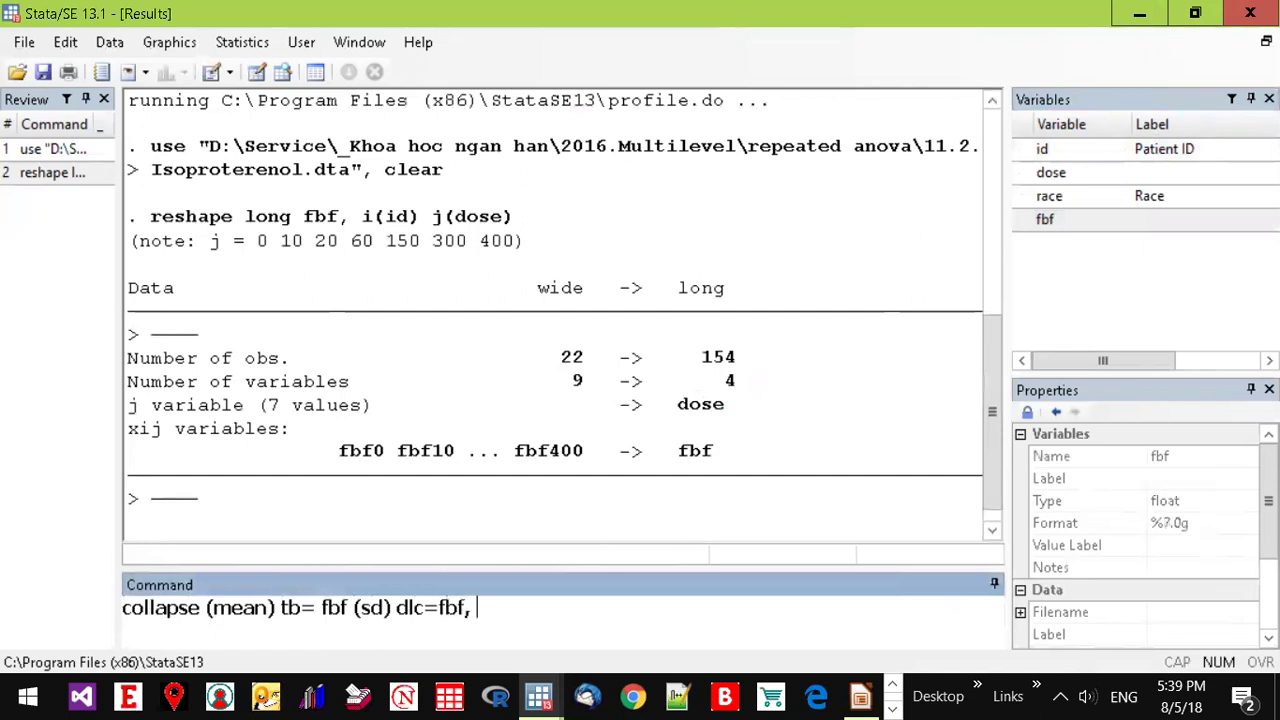
{"action": "type", "text": " by(dos"}
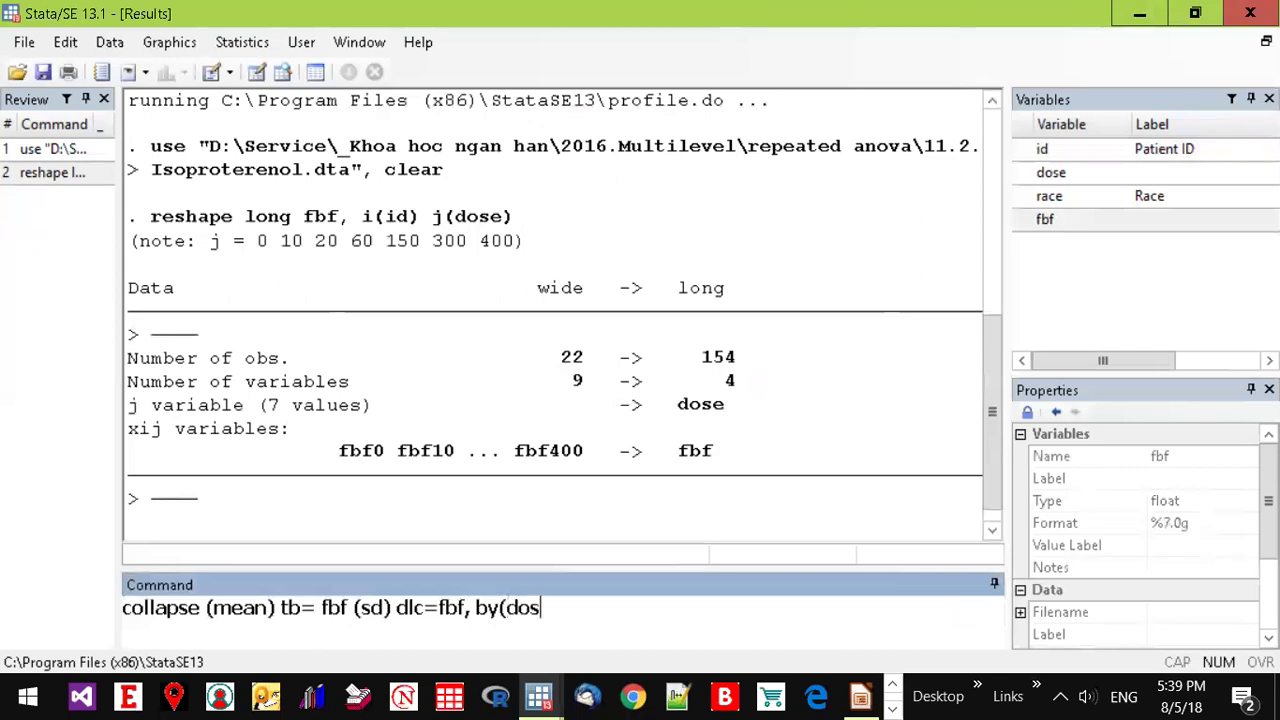
{"action": "type", "text": "e race)"}
{"action": "key", "text": "Return"}
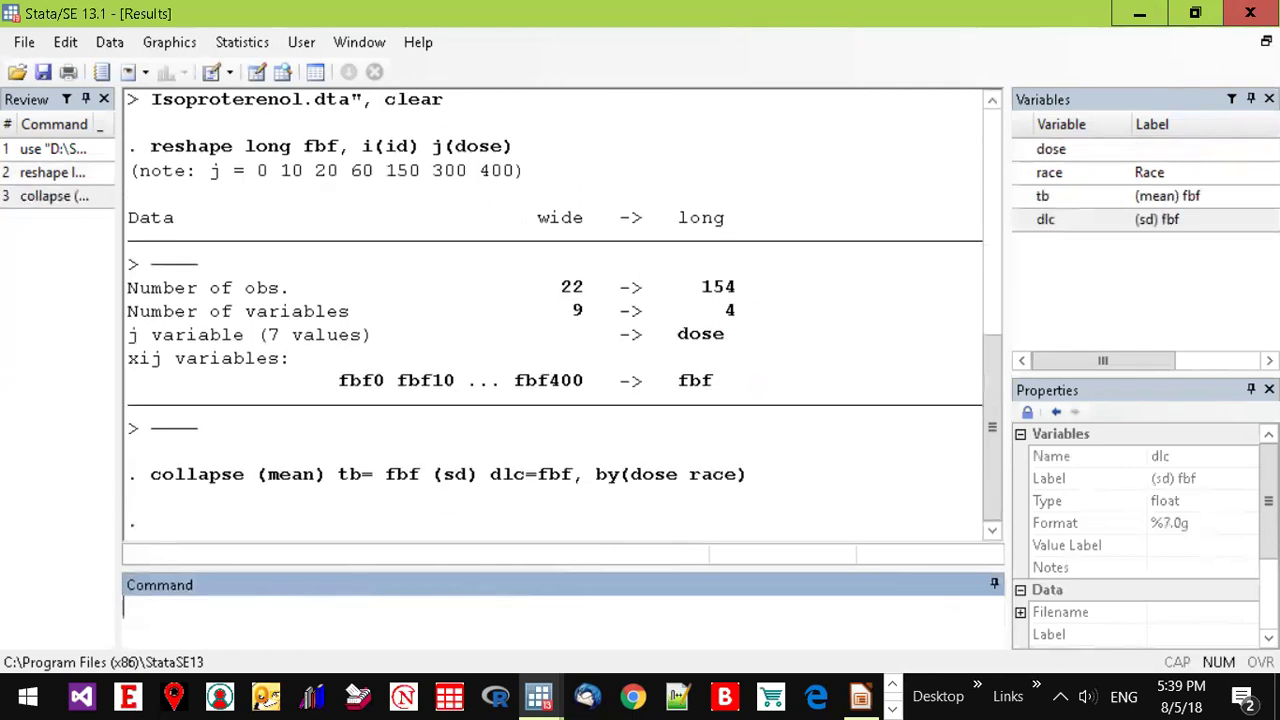
- Generate the limits ul=tb+dlc and ll=tb-dlc, and check the new variables in the data browser
{"action": "type", "text": "gen ul=tb"}
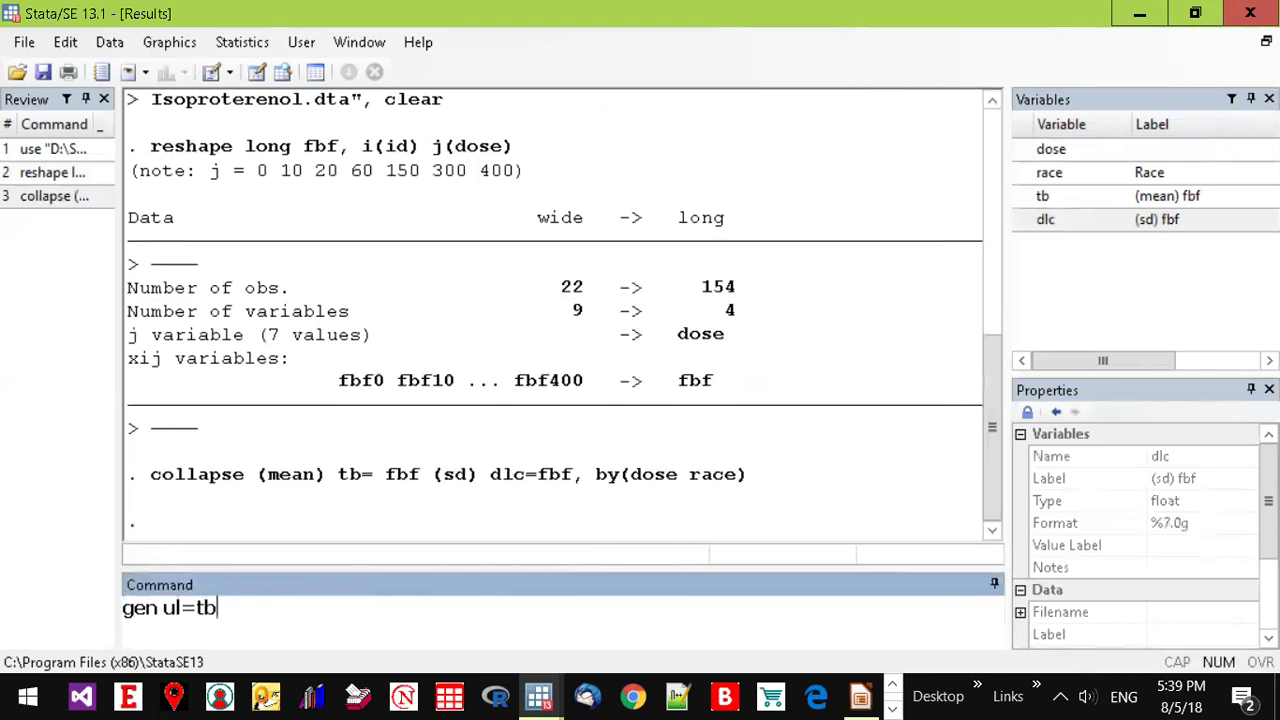
{"action": "type", "text": "+dlc"}
{"action": "key", "text": "Return"}
{"action": "type", "text": "gen"}
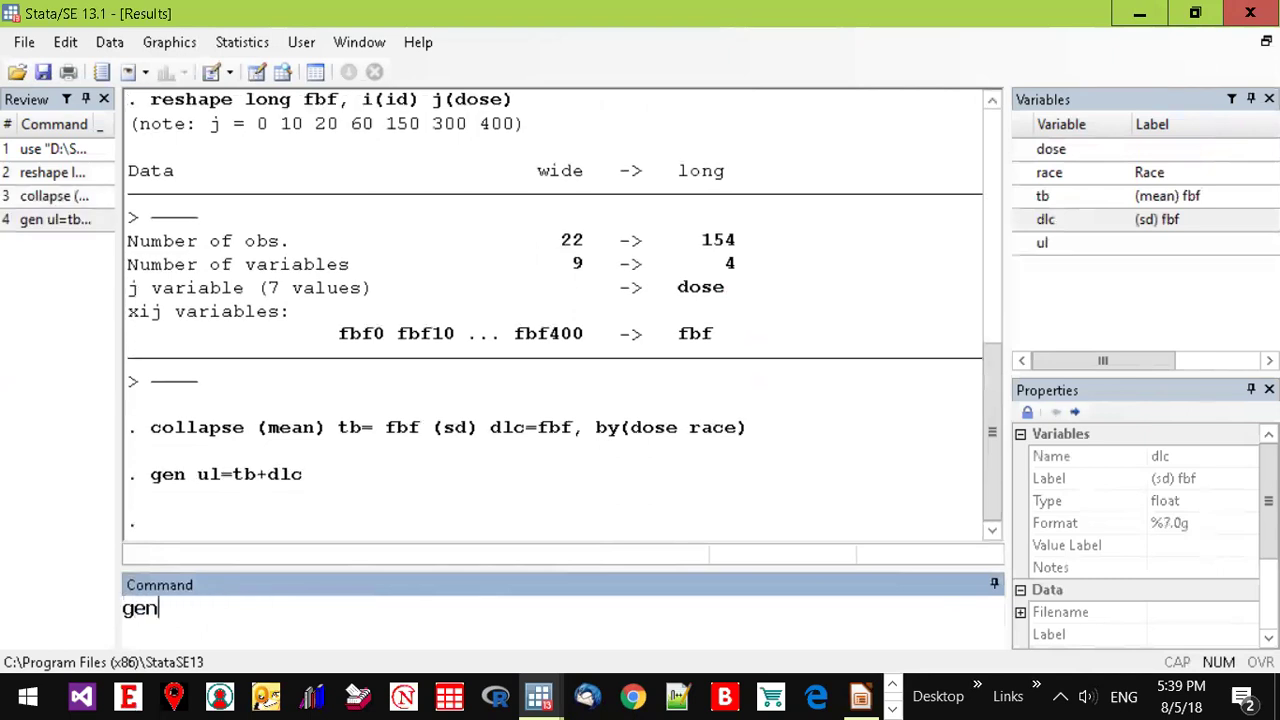
{"action": "type", "text": " ll=tb-dlc"}
{"action": "key", "text": "Return"}
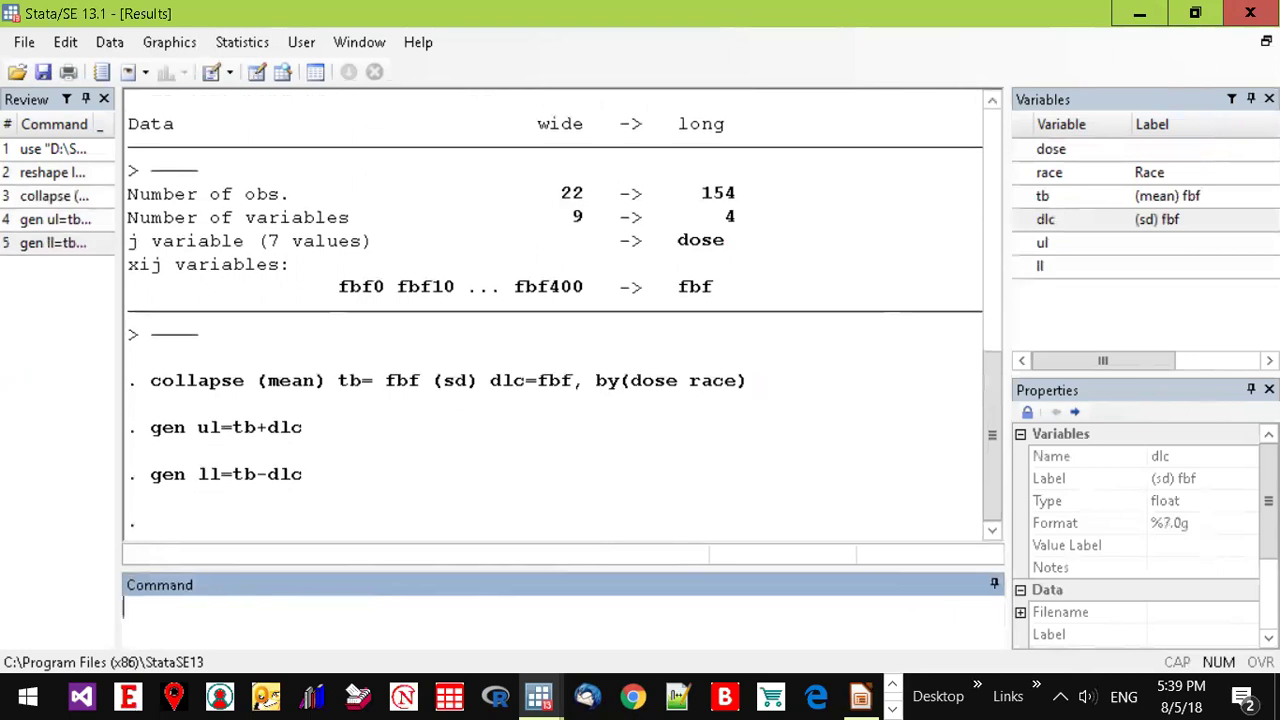
{"action": "left_click", "coordinate": [282, 72]}
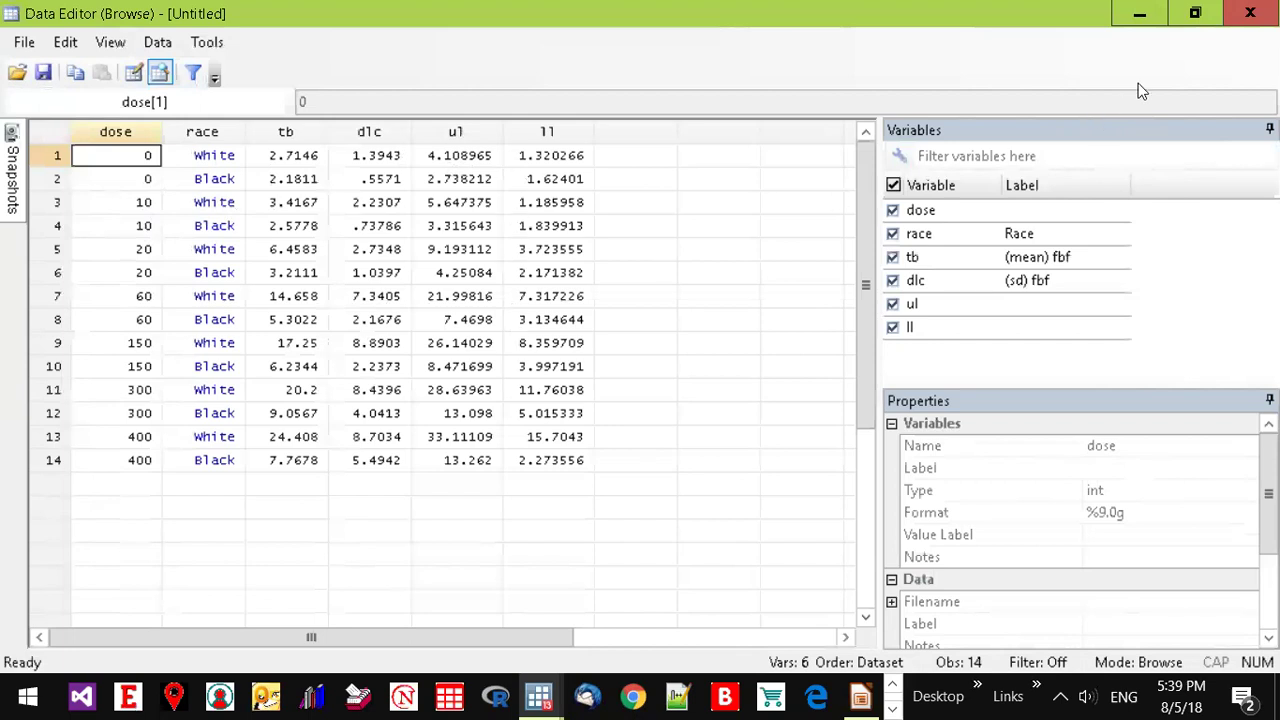
{"action": "left_click", "coordinate": [1250, 13]}
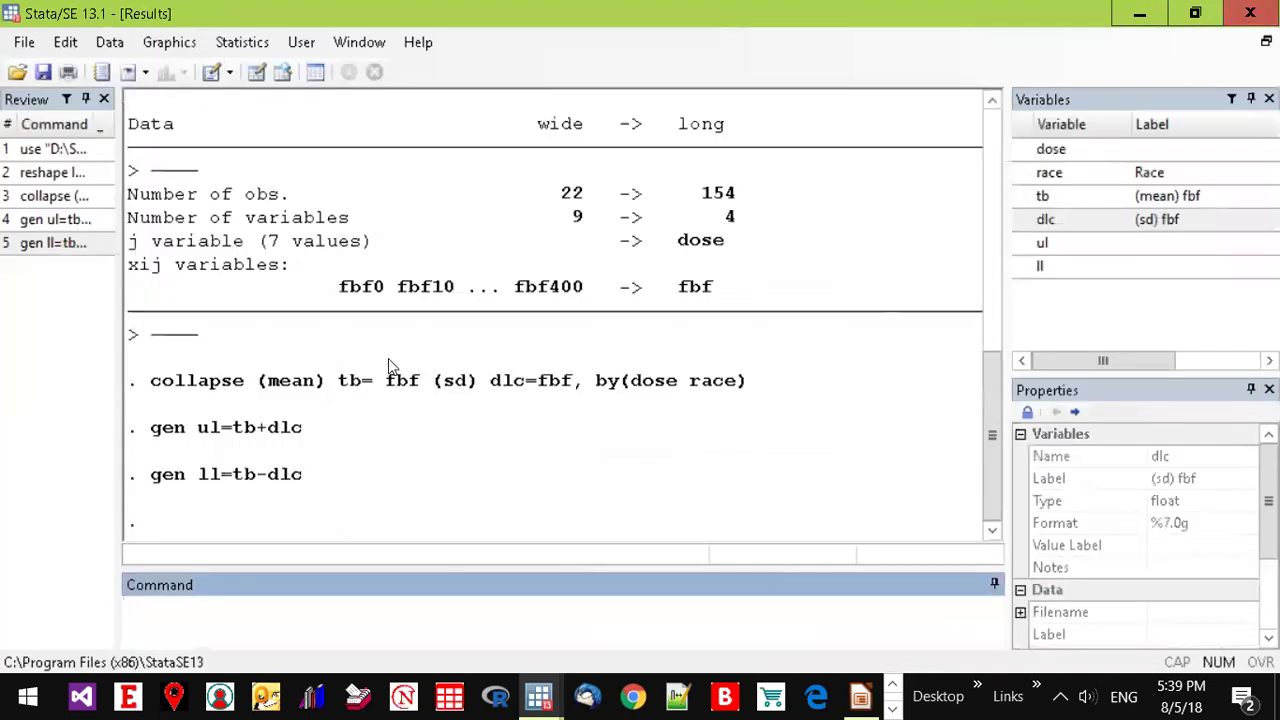
- Create a connected-line plot in a new twoway graph with tb as the Y variable and dose as the X variable
{"action": "left_click", "coordinate": [169, 42]}
{"action": "left_click", "coordinate": [183, 70]}
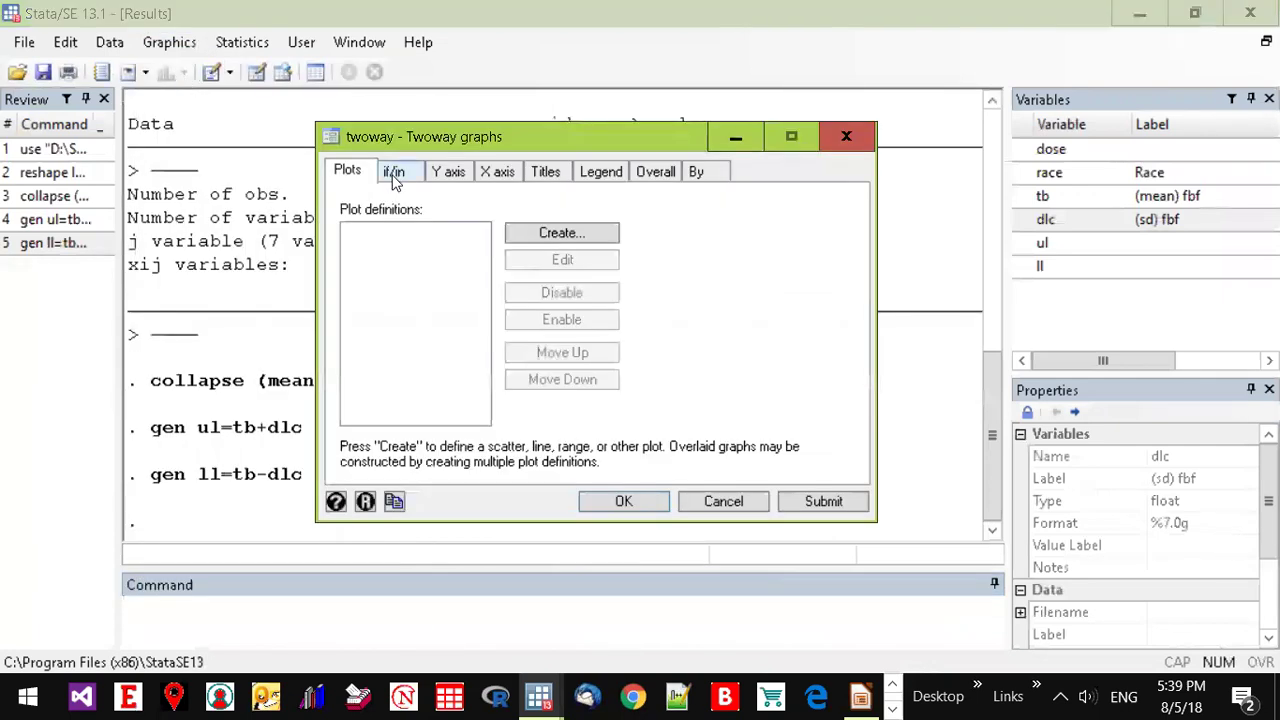
{"action": "left_click", "coordinate": [530, 236]}
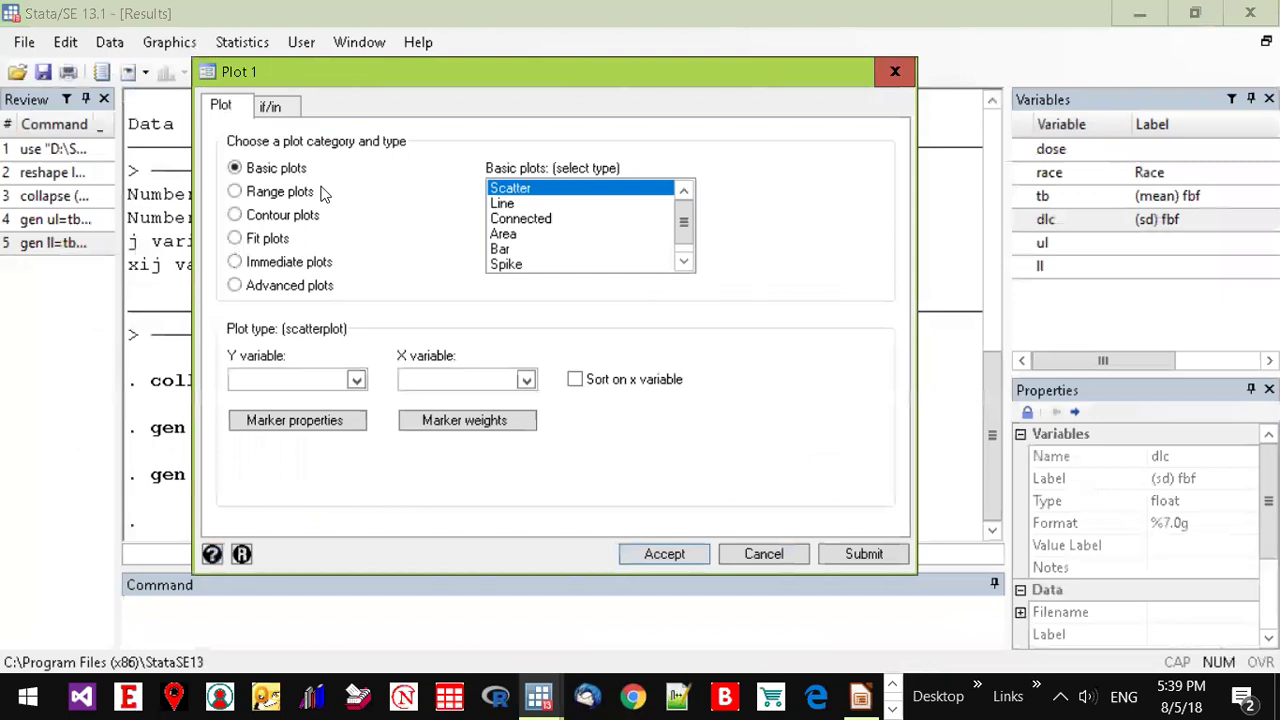
{"action": "left_click", "coordinate": [513, 220]}
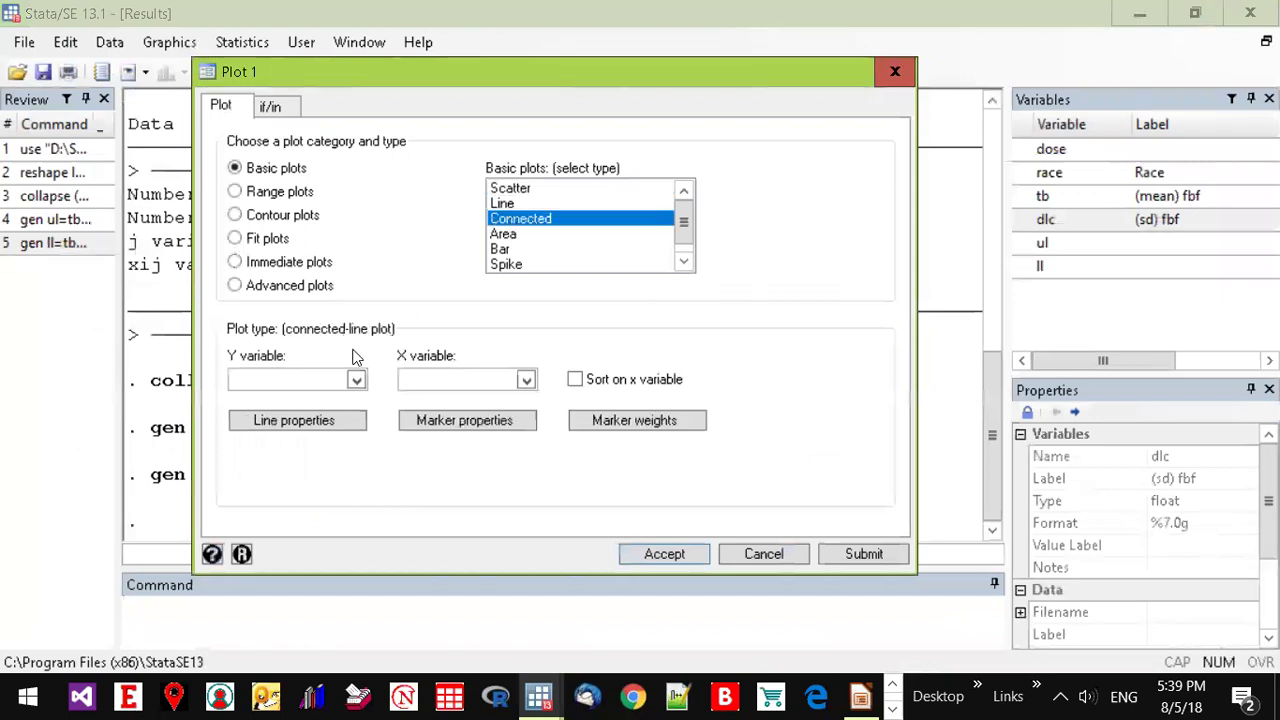
{"action": "left_click", "coordinate": [356, 381]}
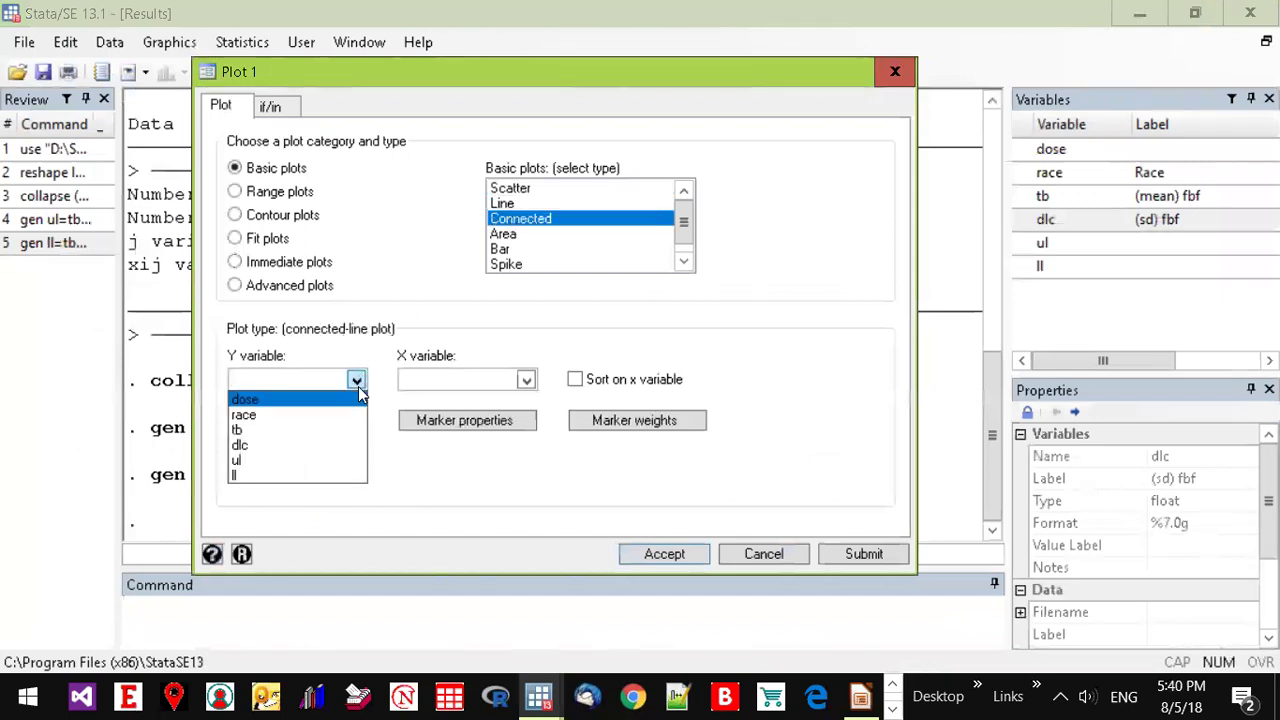
{"action": "left_click", "coordinate": [325, 430]}
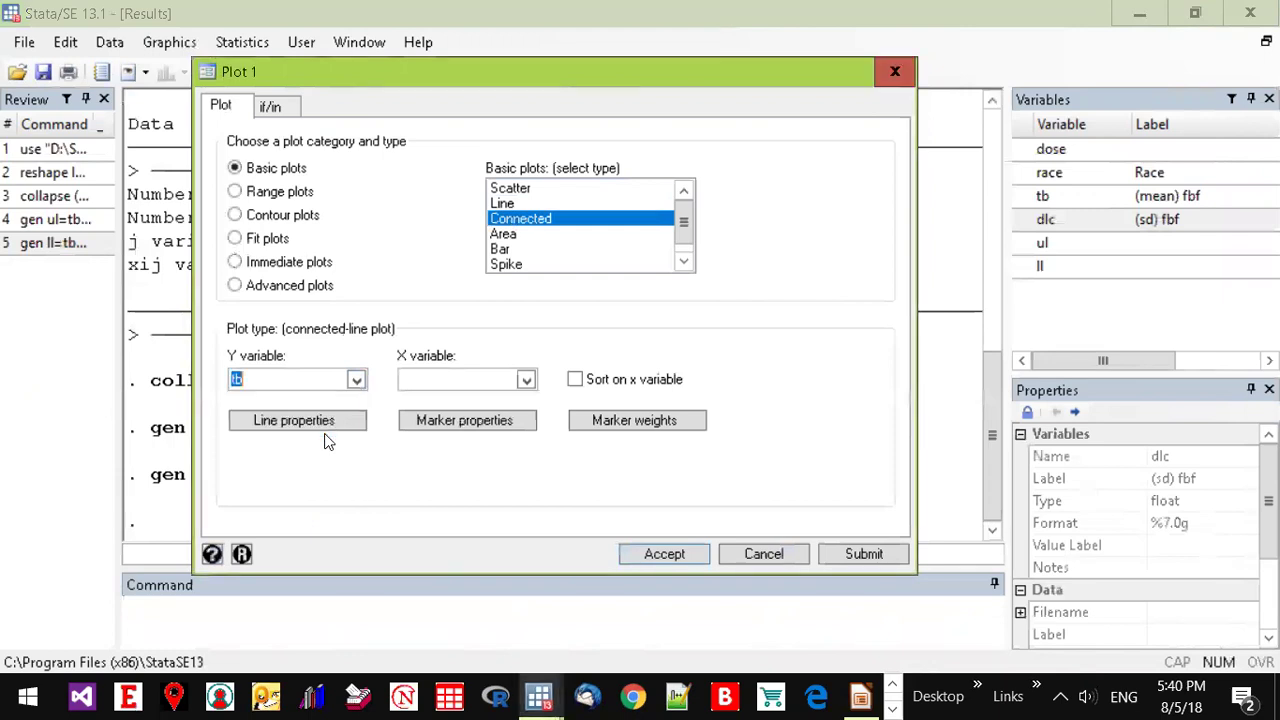
{"action": "left_click", "coordinate": [525, 381]}
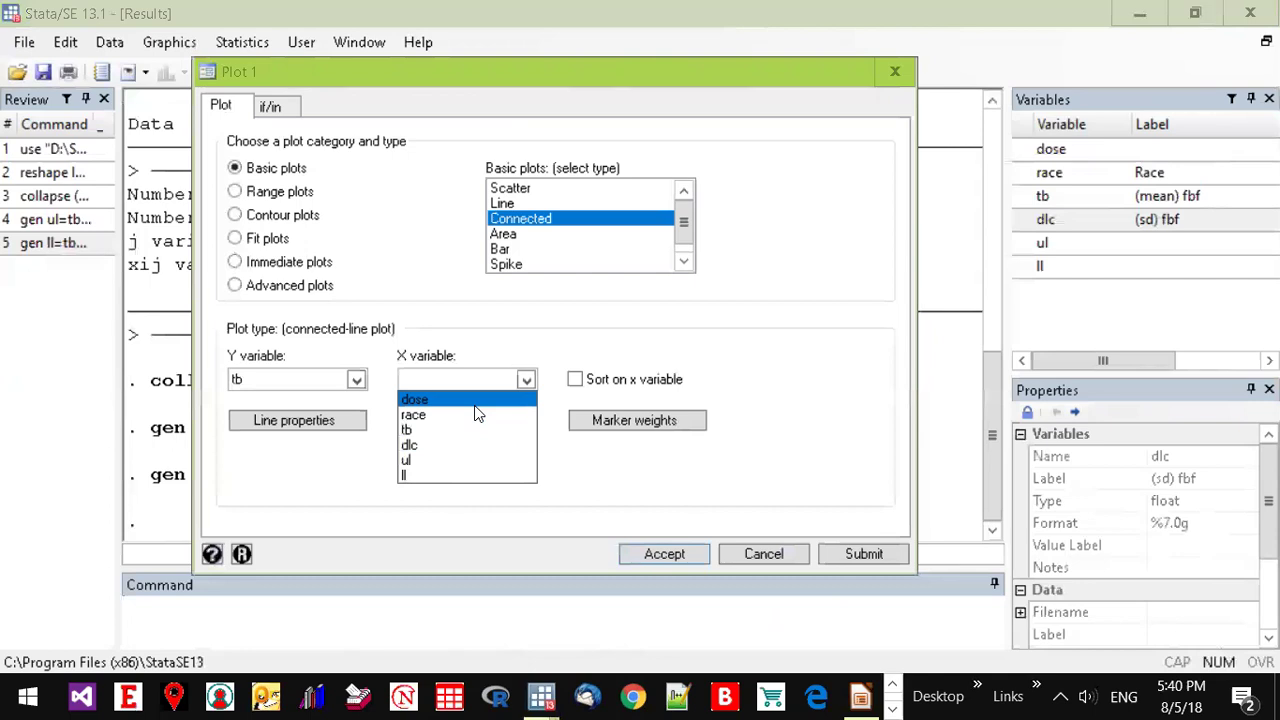
{"action": "left_click", "coordinate": [474, 400]}
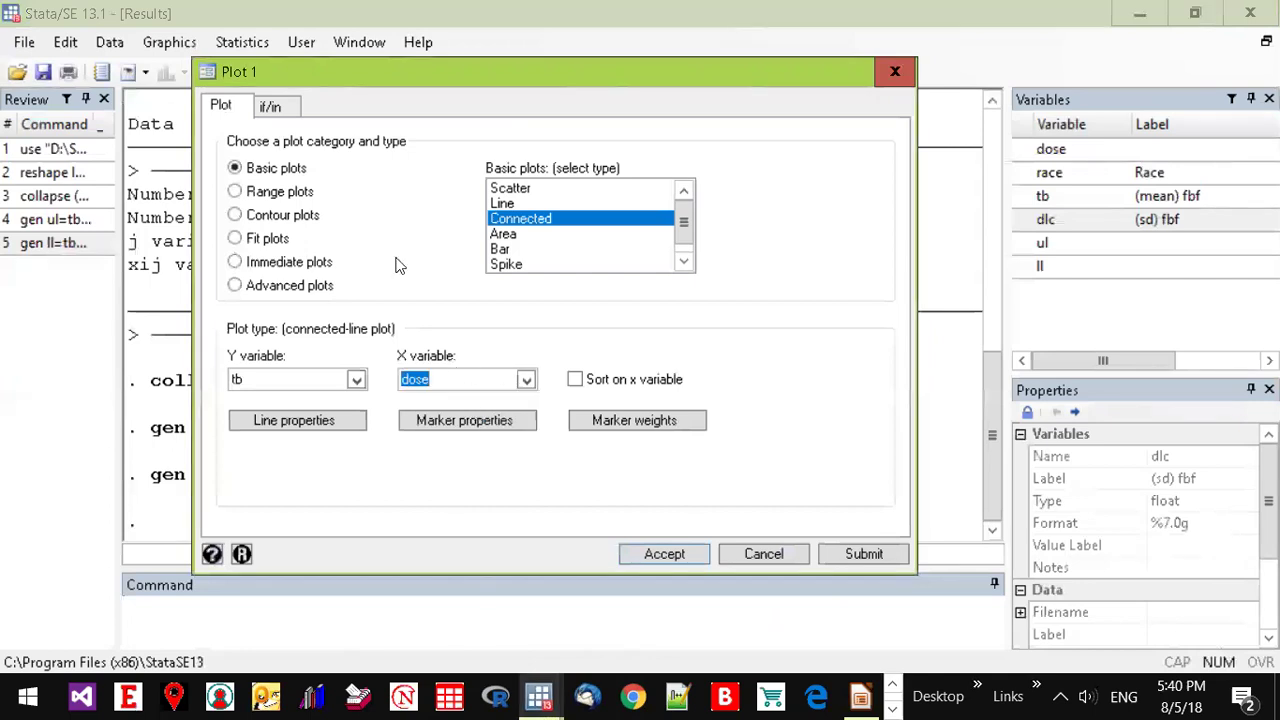
- Restrict the plot to observations where race==1
{"action": "left_click", "coordinate": [280, 107]}
{"action": "left_click", "coordinate": [282, 190]}
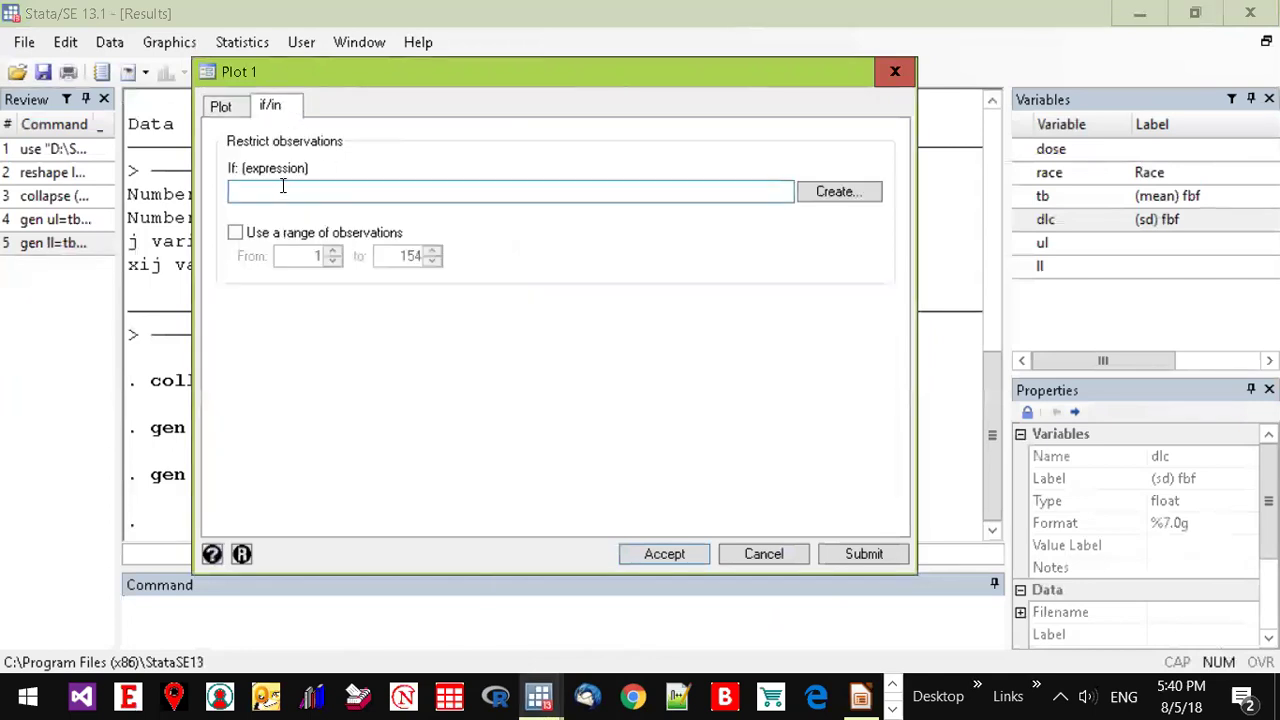
{"action": "type", "text": "race==1"}
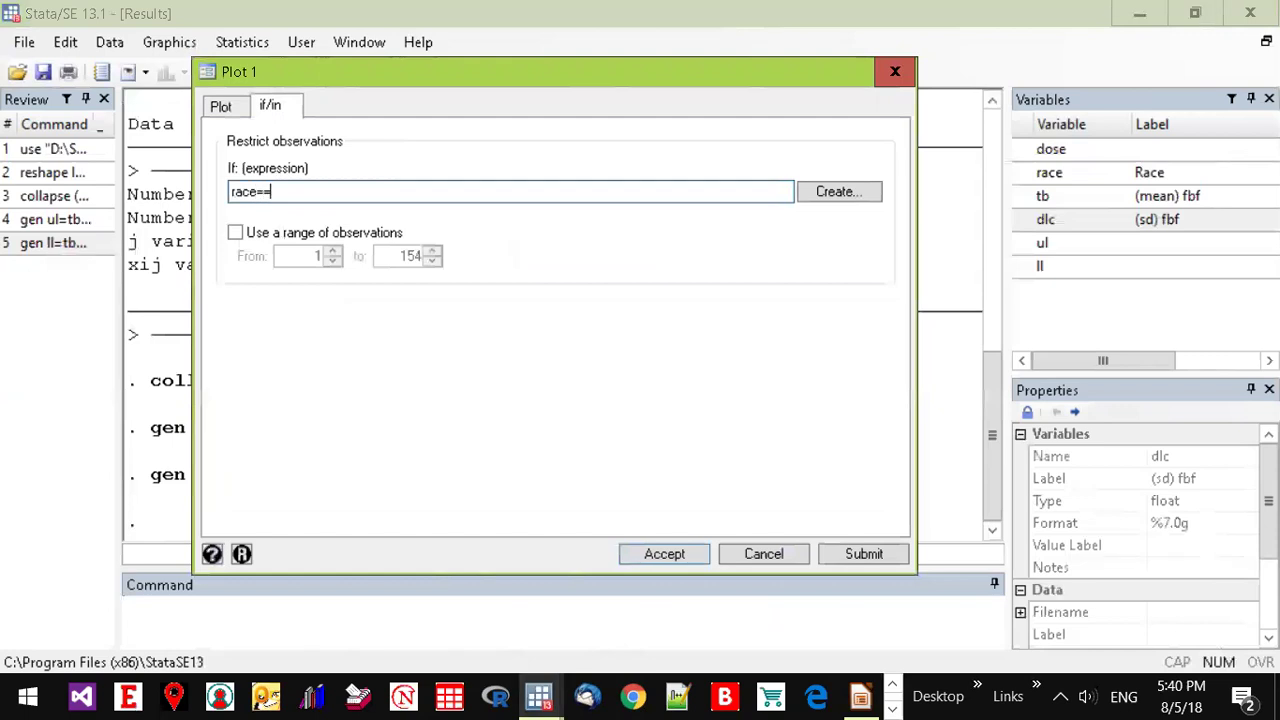
- Set the connecting line's color to Green for this plot
{"action": "left_click", "coordinate": [220, 108]}
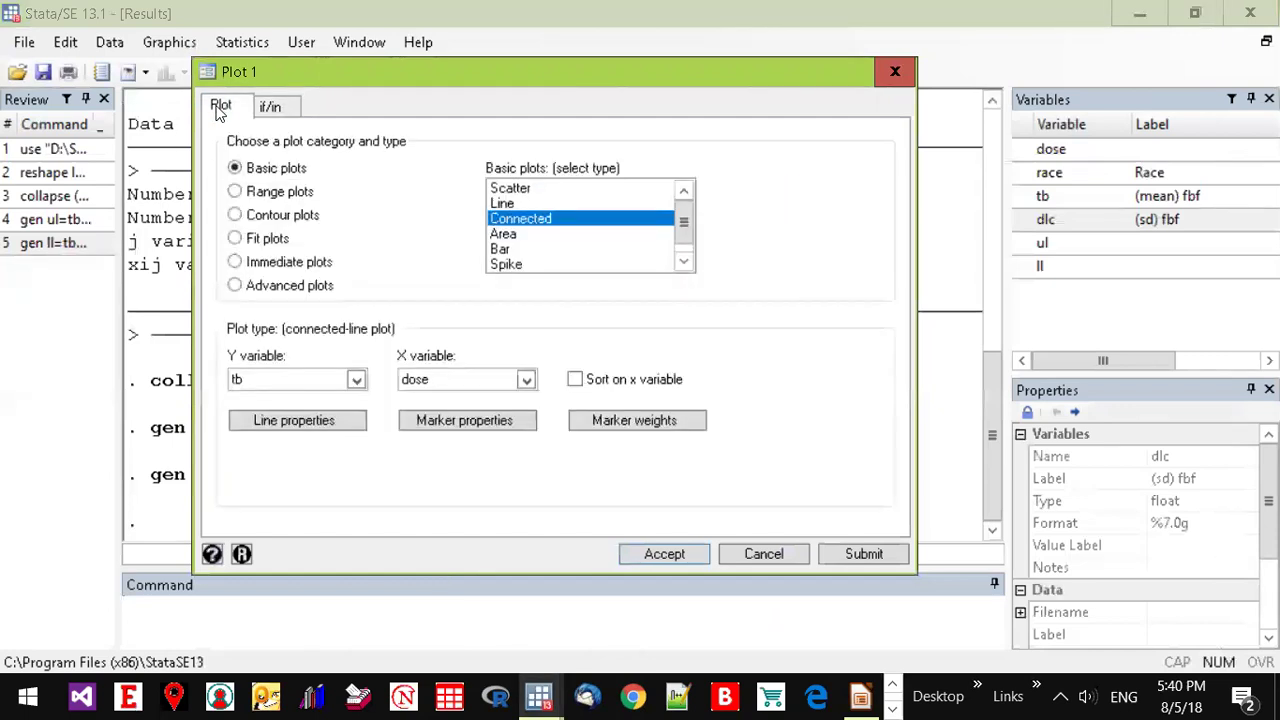
{"action": "left_click", "coordinate": [332, 420]}
{"action": "left_click", "coordinate": [557, 164]}
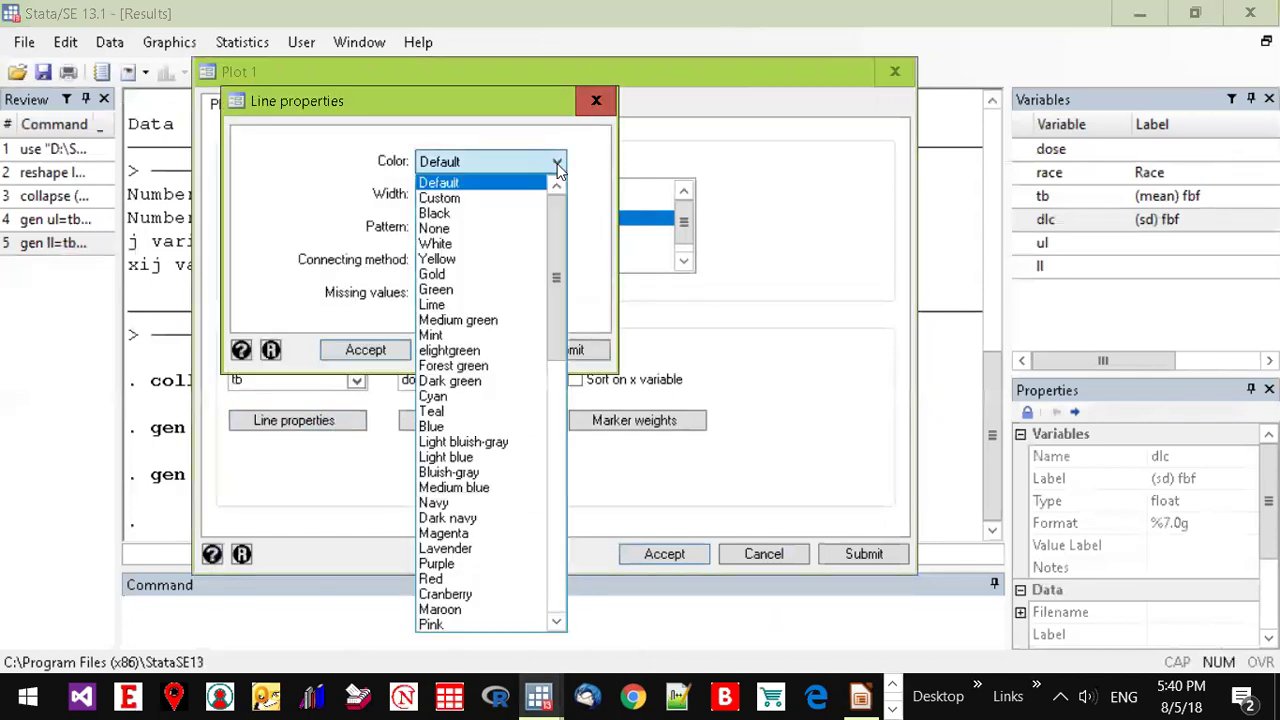
{"action": "left_click_drag", "start_coordinate": [555, 249], "coordinate": [553, 264]}
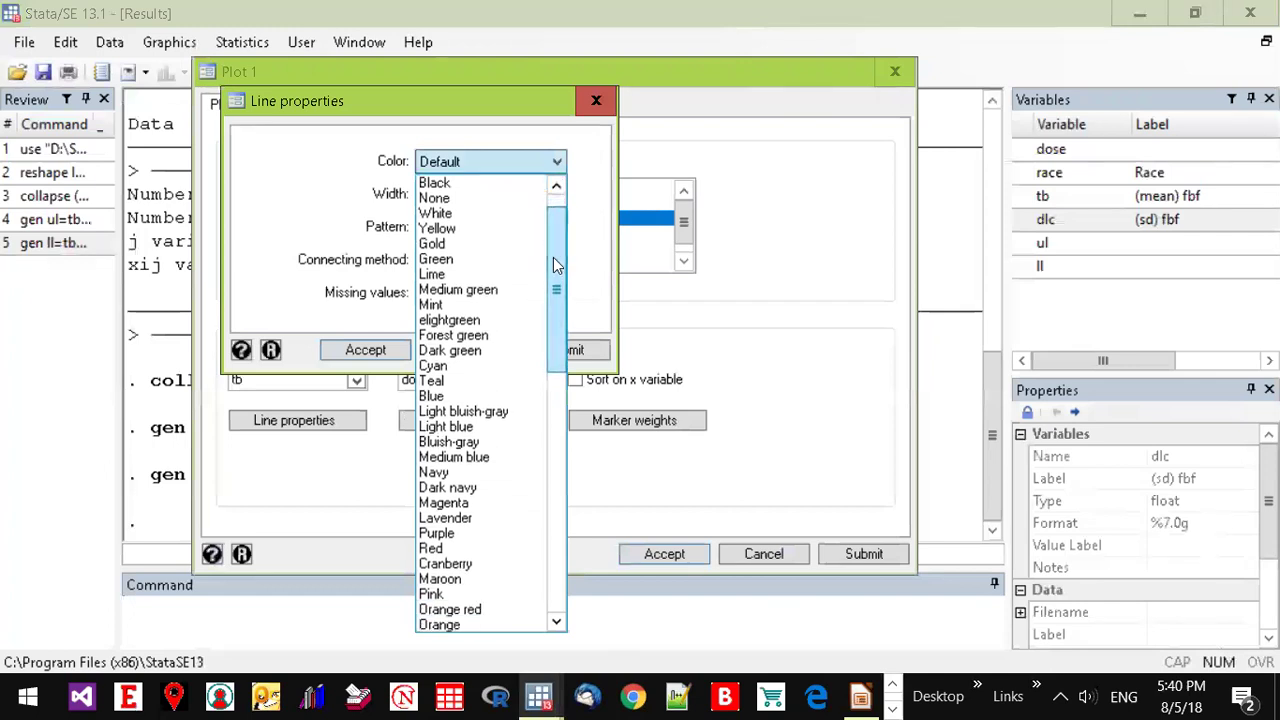
{"action": "left_click", "coordinate": [478, 262]}
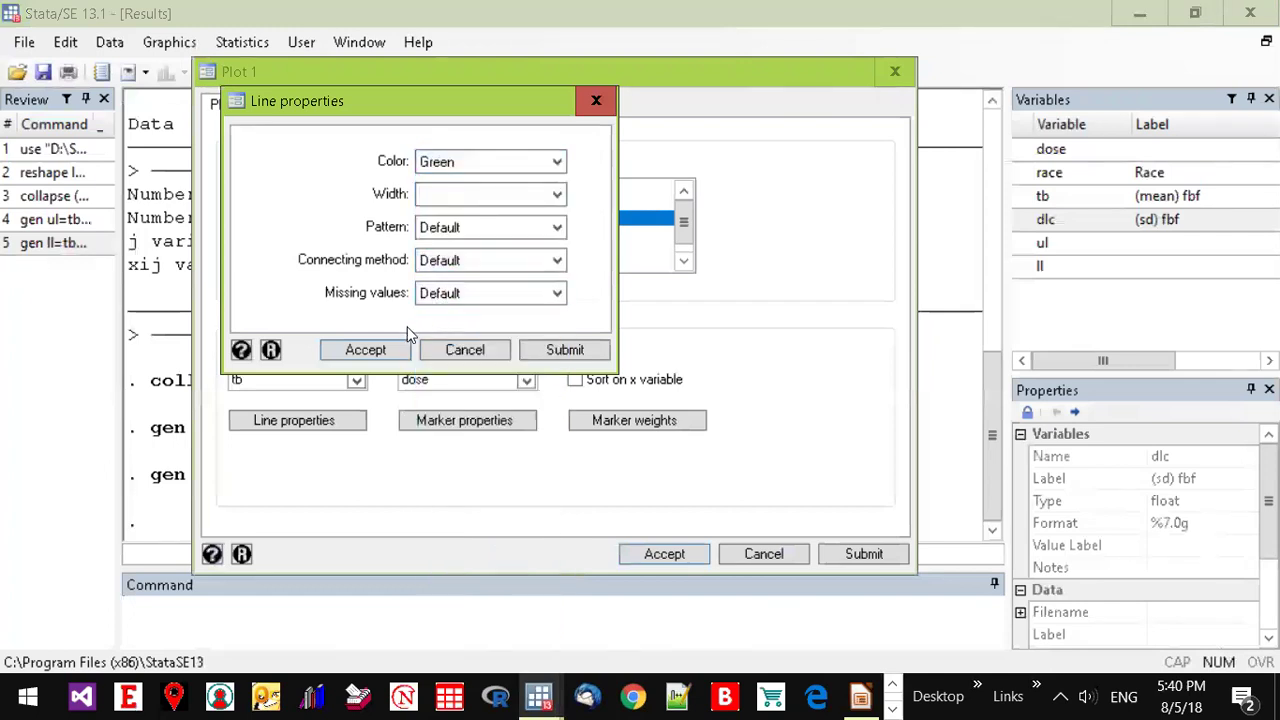
{"action": "left_click", "coordinate": [366, 350]}
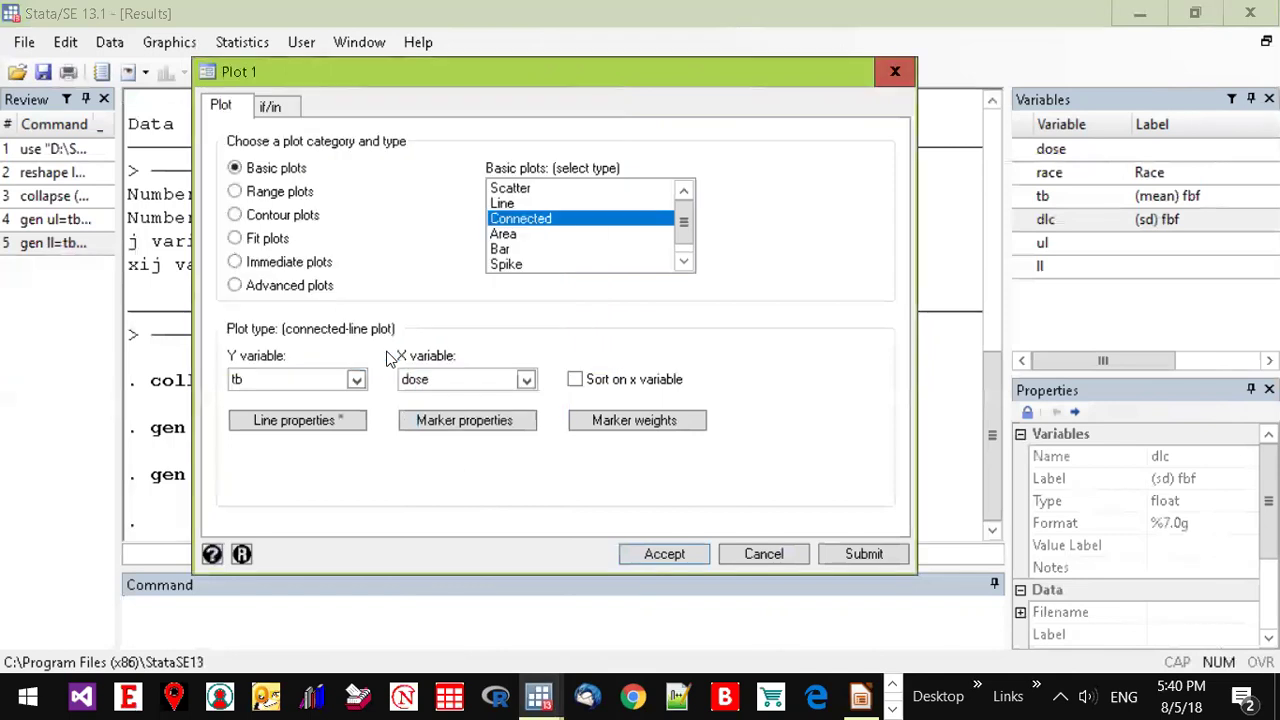
- Consult the reference figure and set the plot's markers to the Circle symbol in Green
{"action": "left_click", "coordinate": [453, 430]}
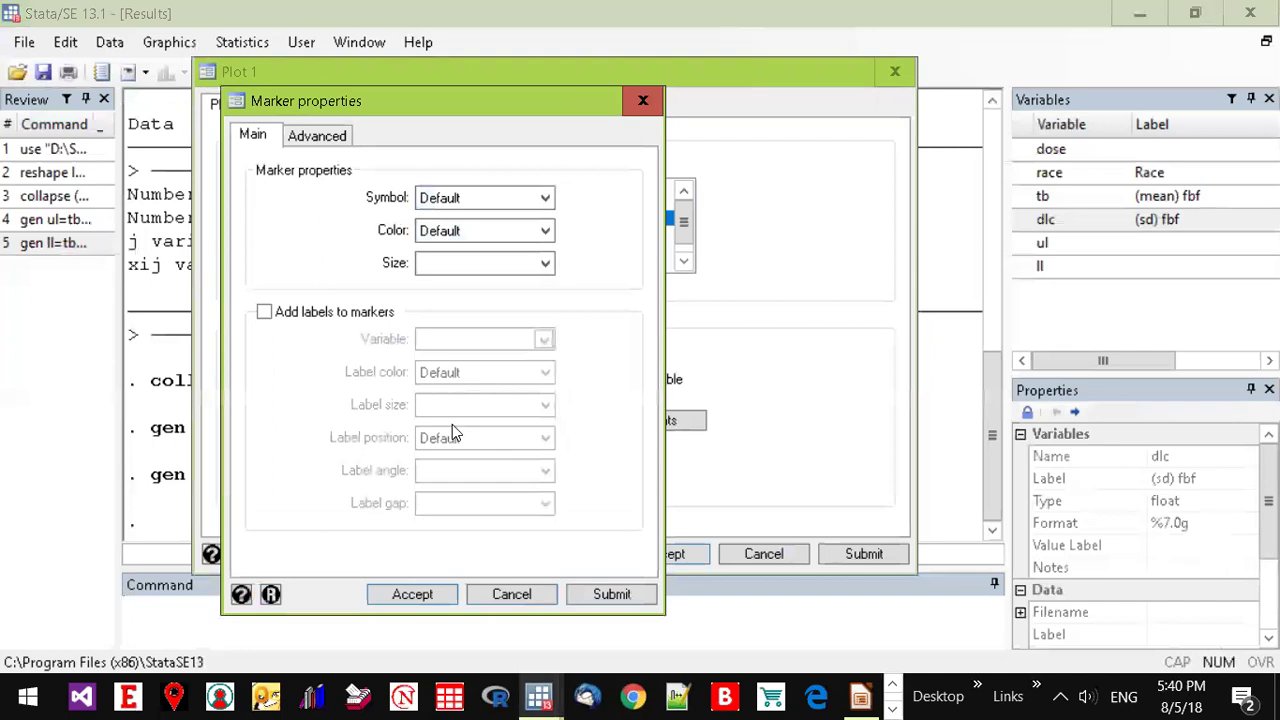
{"action": "key", "text": "alt+Tab"}
{"action": "key", "text": "alt+Tab"}
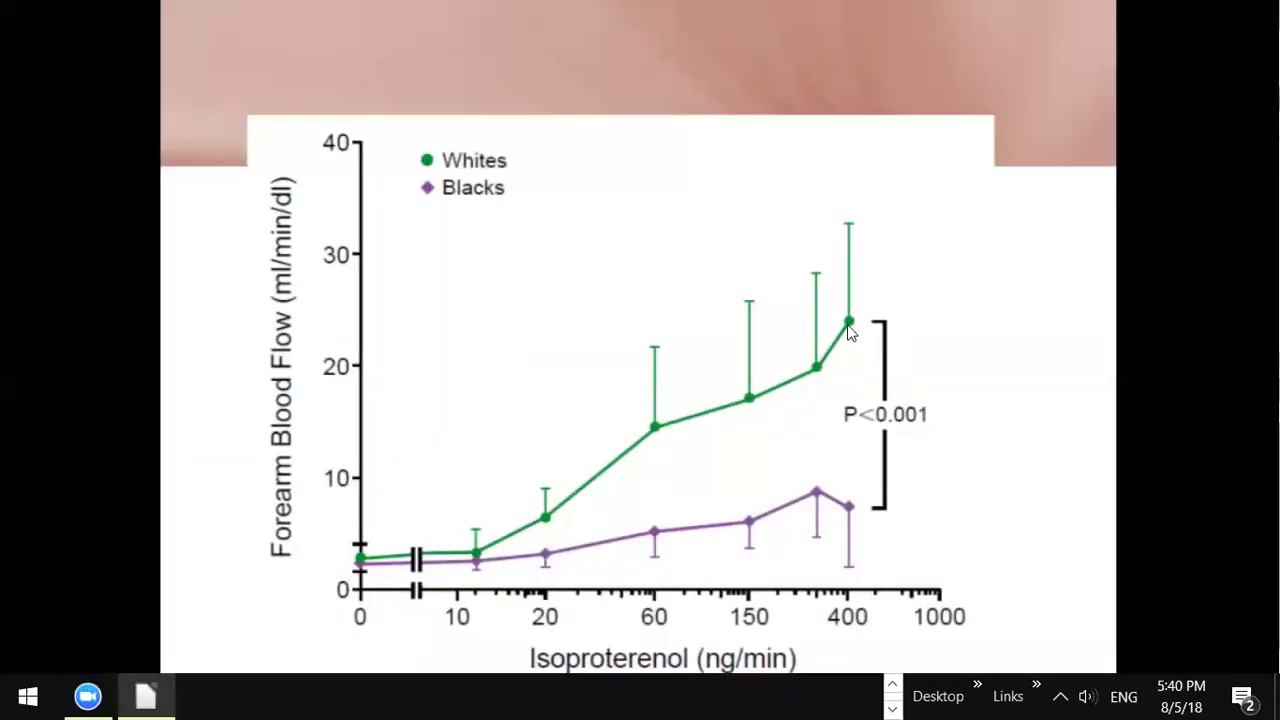
{"action": "key", "text": "alt+Tab"}
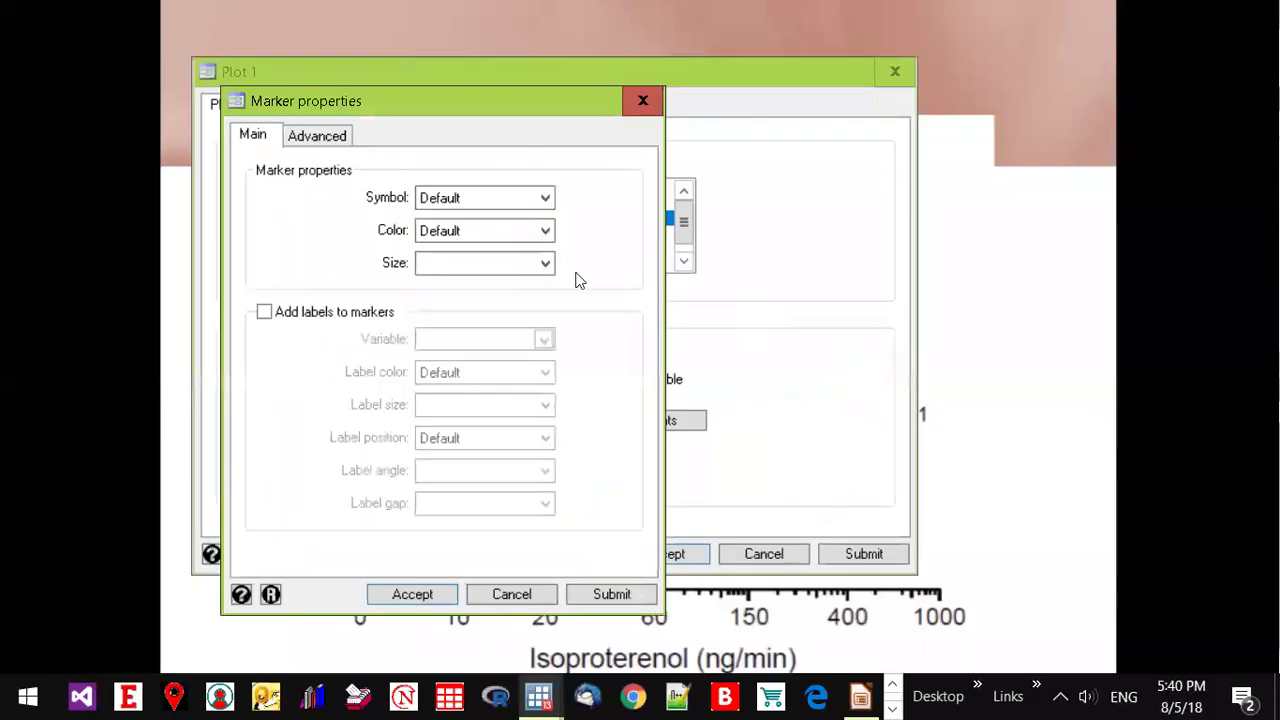
{"action": "left_click", "coordinate": [544, 200]}
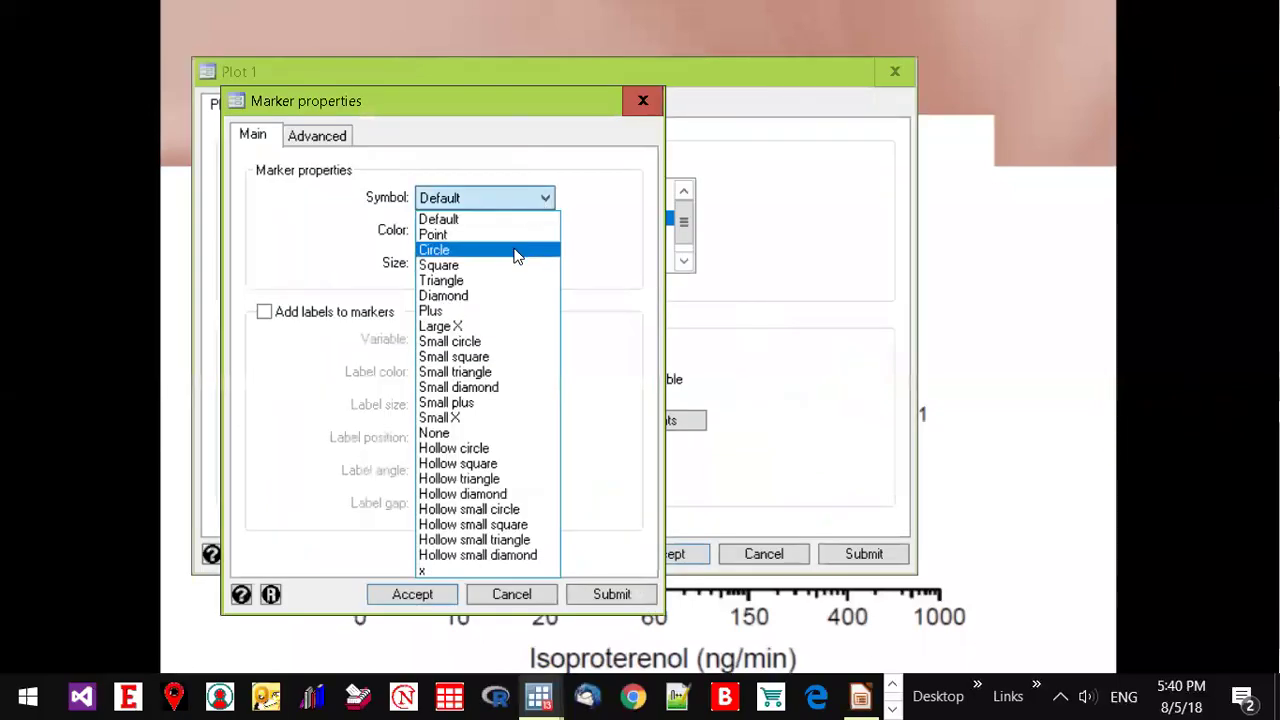
{"action": "left_click", "coordinate": [515, 252]}
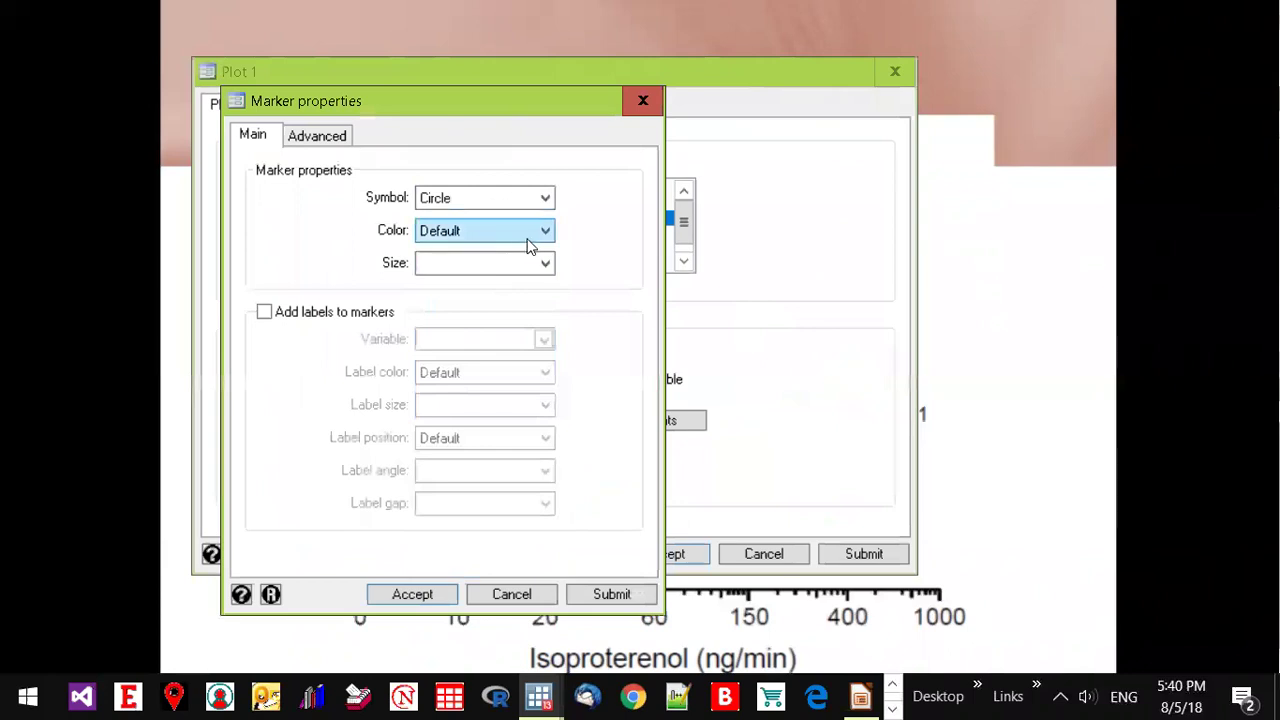
{"action": "left_click", "coordinate": [545, 232]}
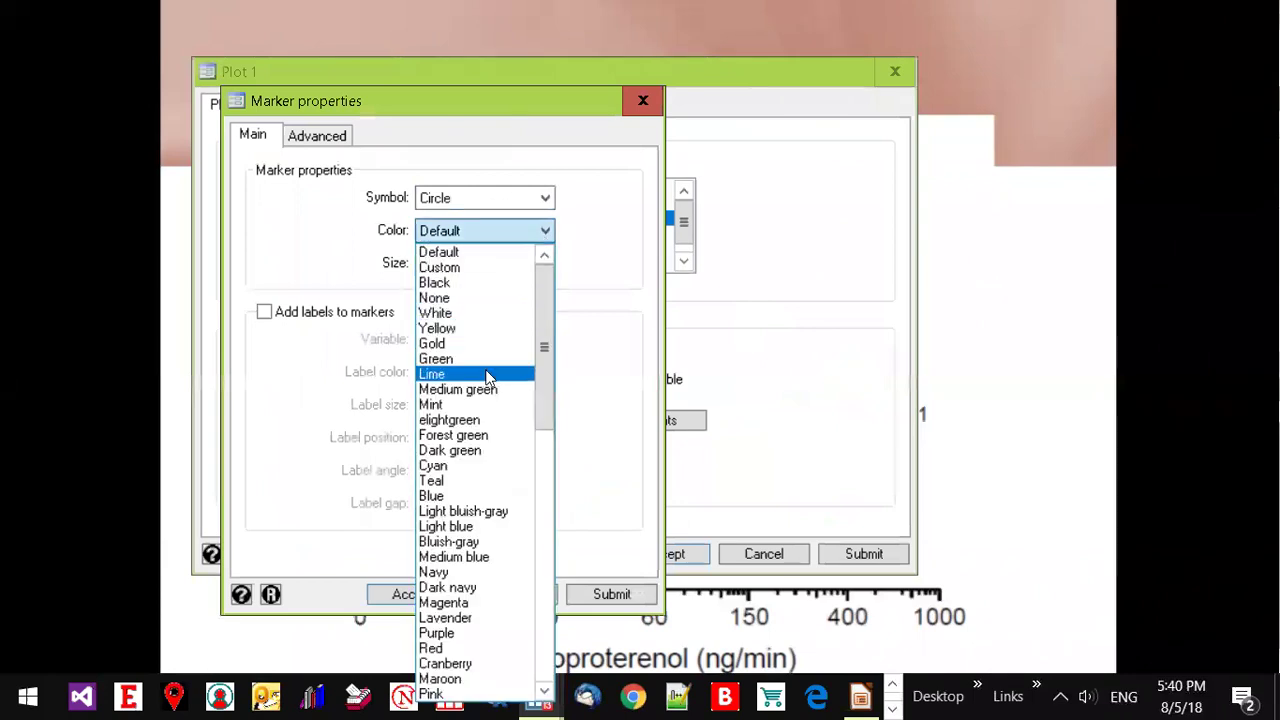
{"action": "left_click", "coordinate": [487, 359]}
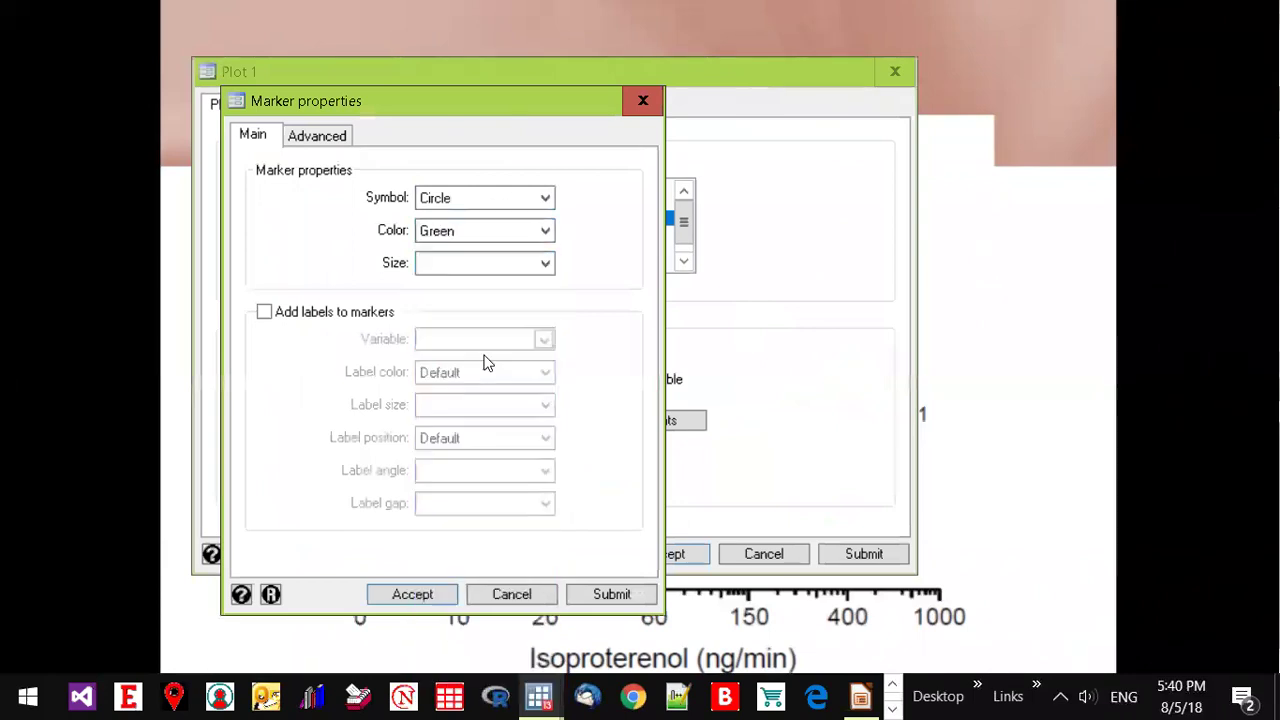
{"action": "left_click", "coordinate": [406, 594]}
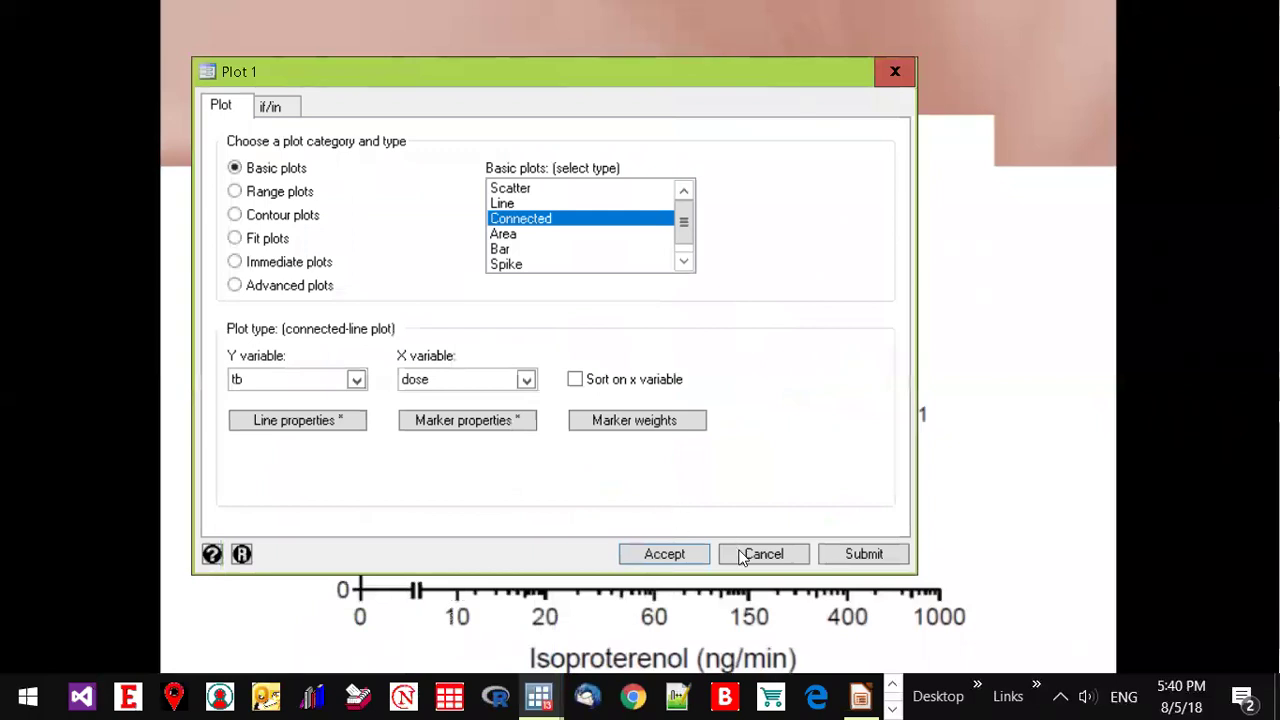
- Accept the plot definition, draw the graph to preview it, and return to the twoway graph settings
{"action": "left_click", "coordinate": [682, 553]}
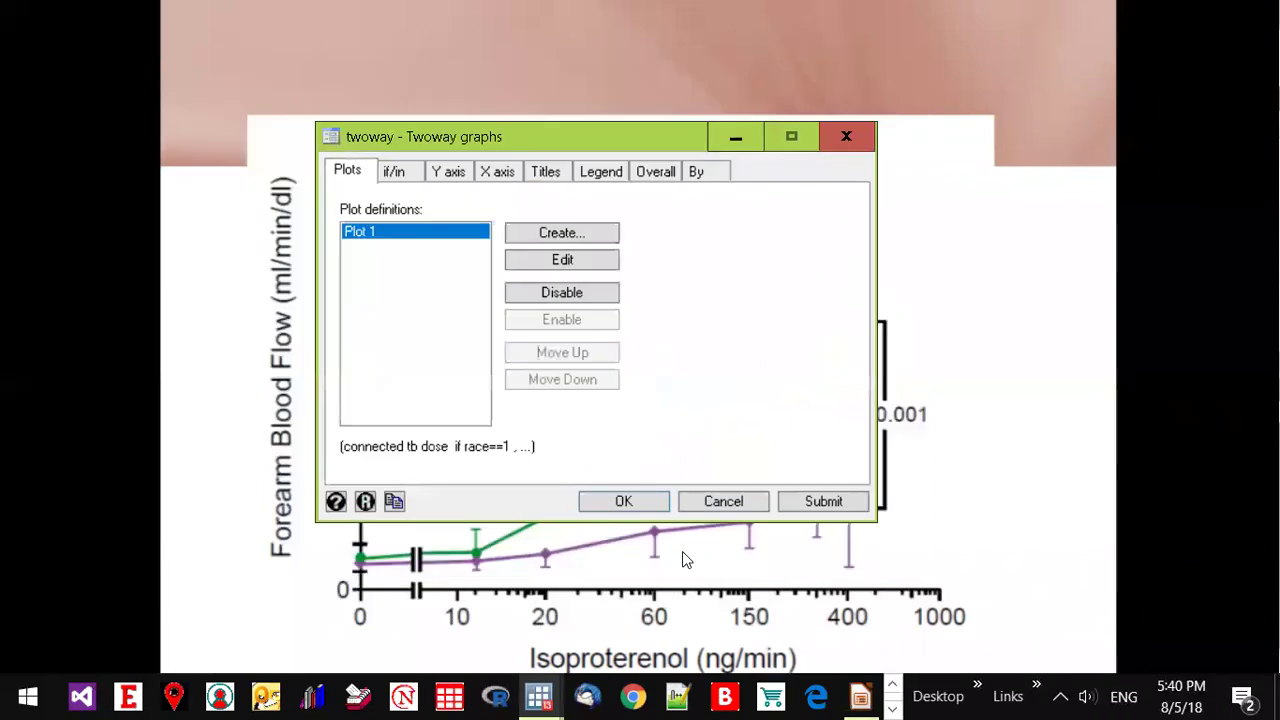
{"action": "left_click", "coordinate": [823, 501]}
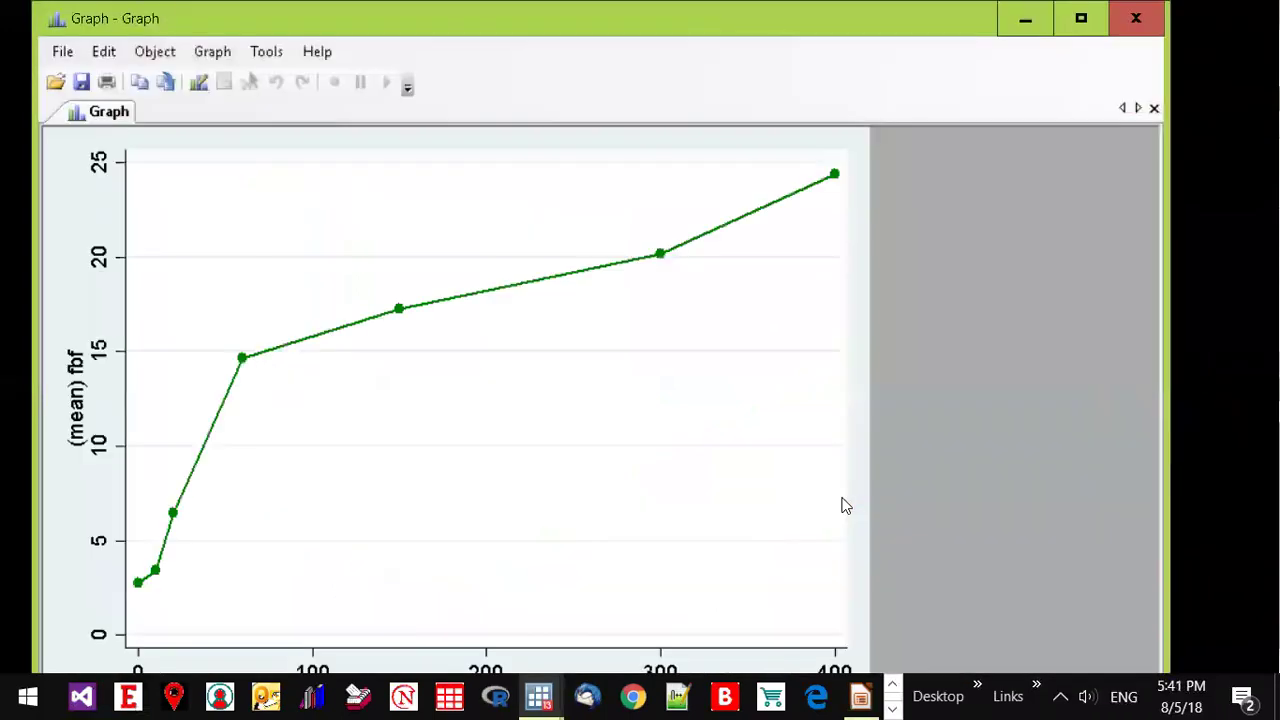
{"action": "left_click", "coordinate": [1078, 27]}
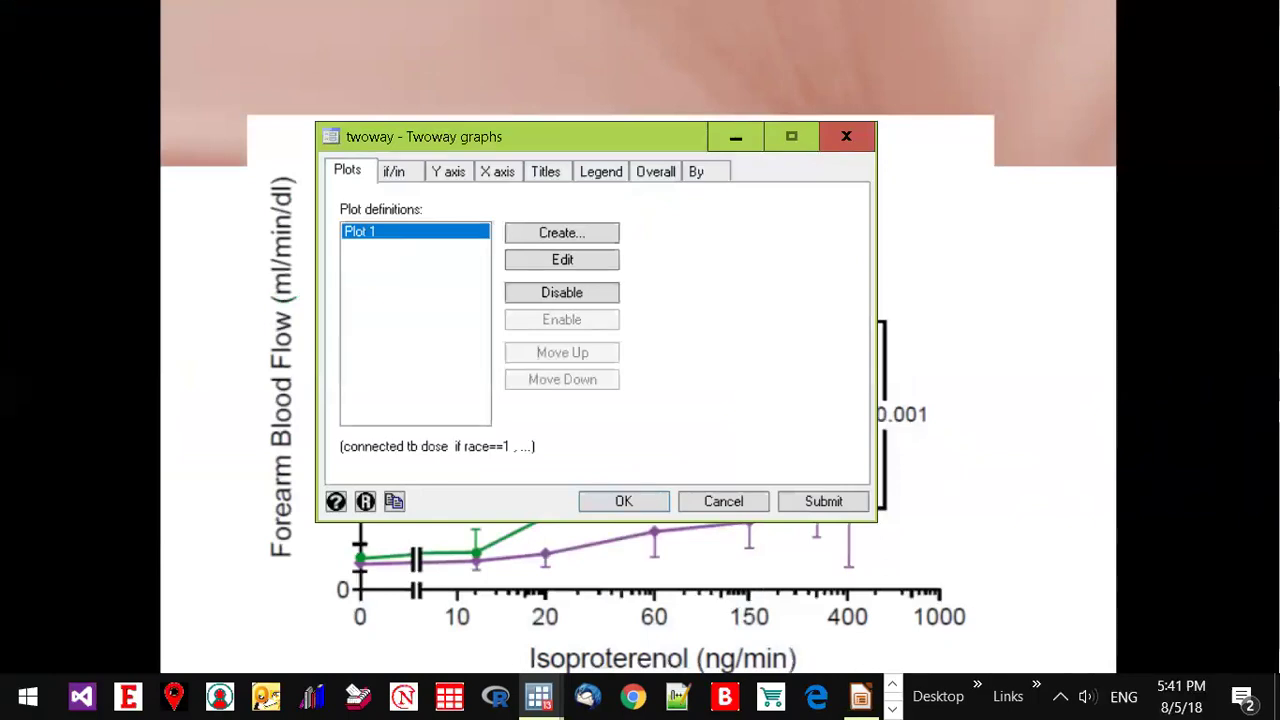
- Apply a logarithmic scale to the x axis and redraw the graph
{"action": "left_click", "coordinate": [500, 175]}
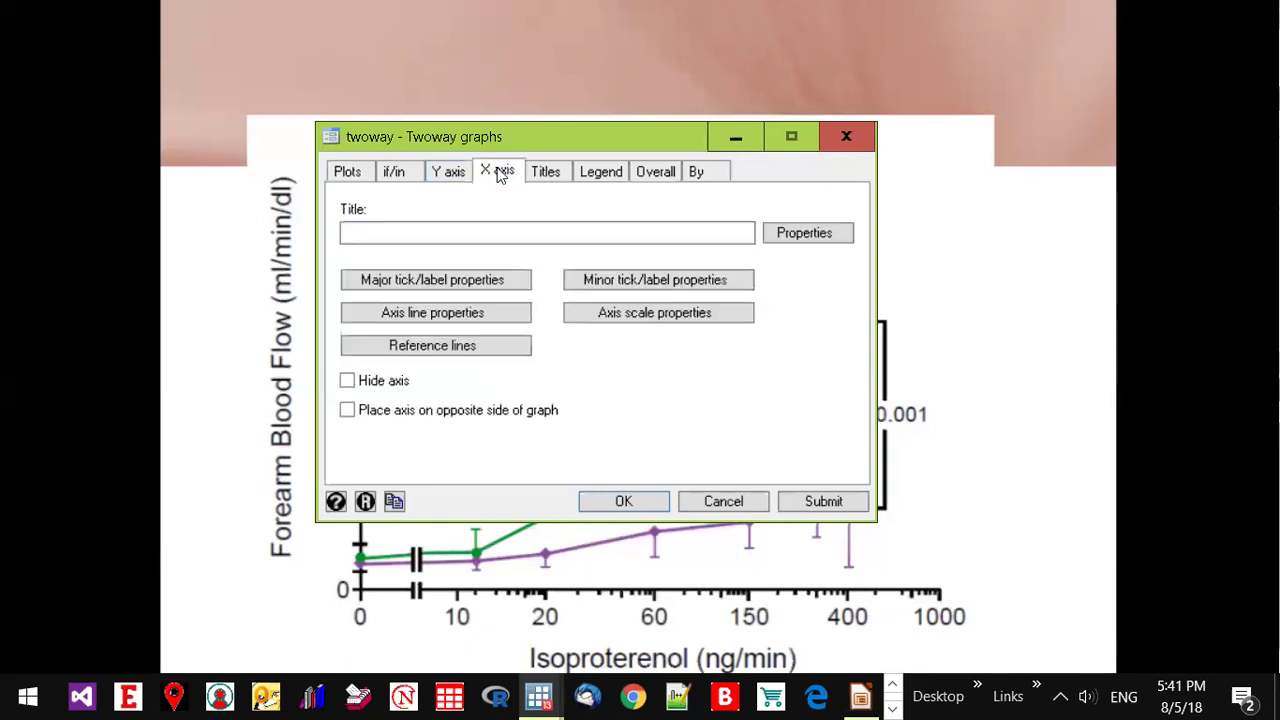
{"action": "left_click", "coordinate": [613, 315]}
{"action": "left_click", "coordinate": [453, 218]}
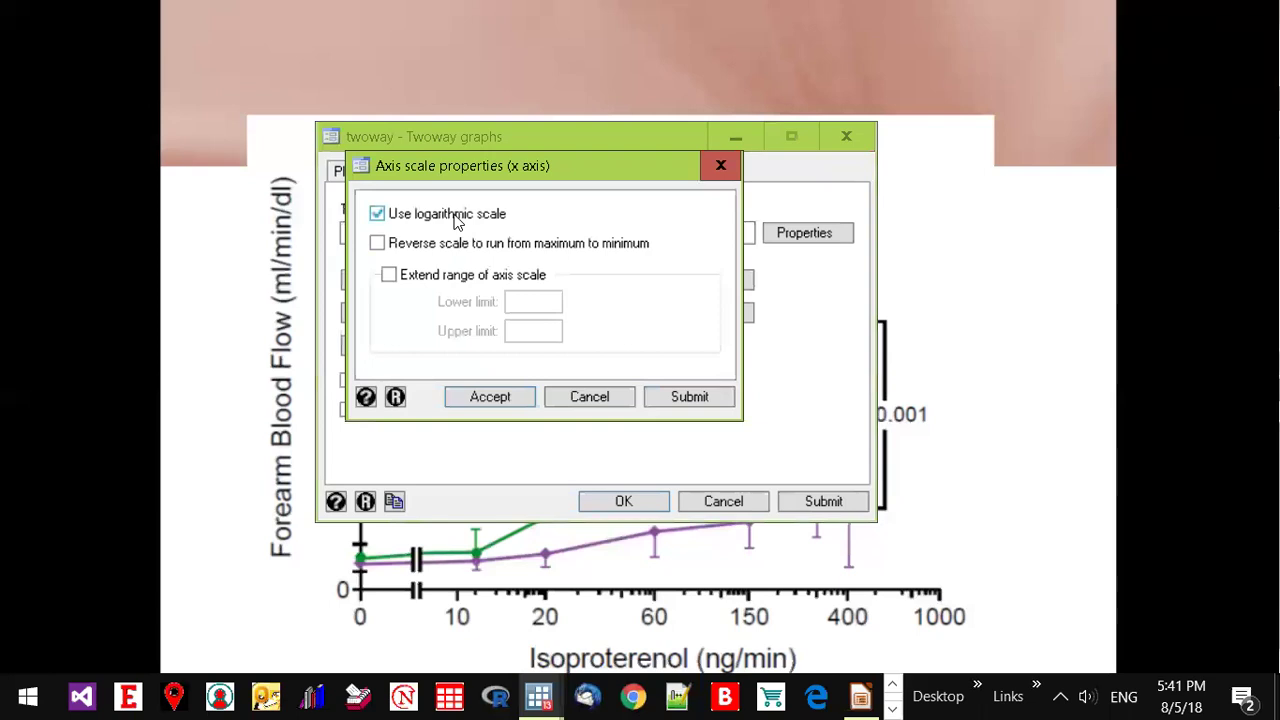
{"action": "left_click", "coordinate": [680, 398]}
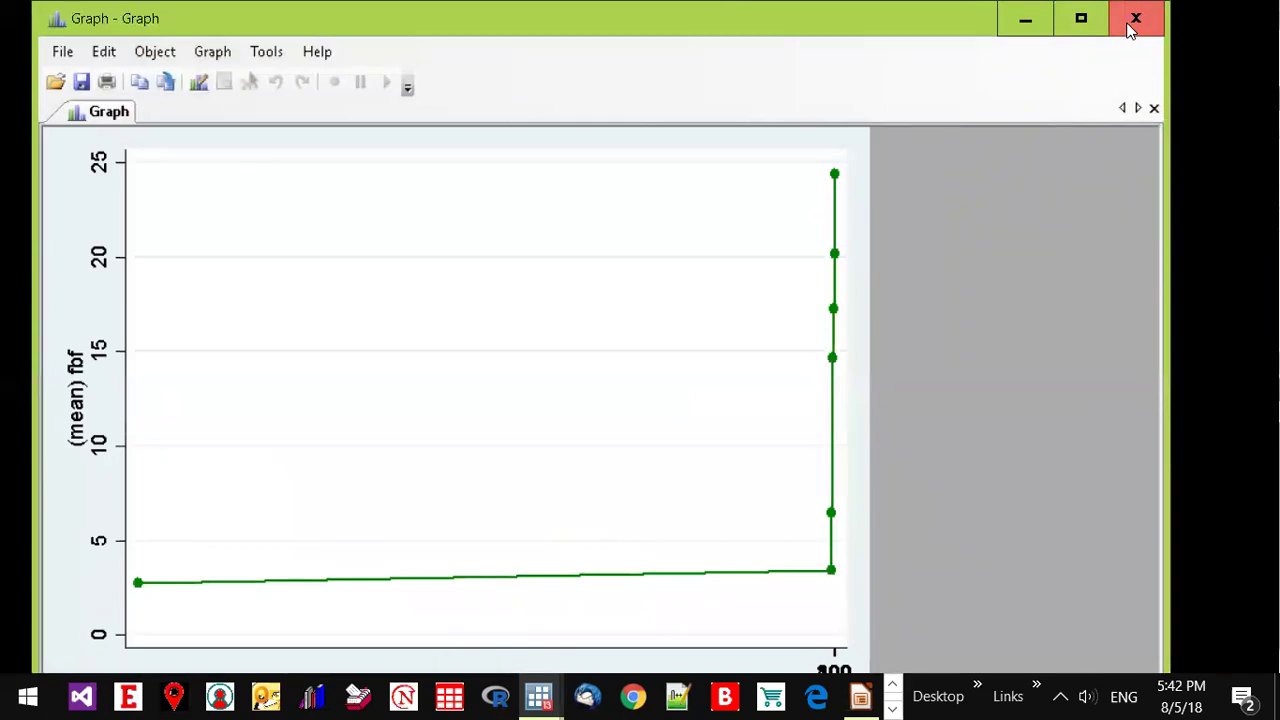
- Replace dose with 6 for the observations where dose==0
{"action": "key", "text": "alt+Tab"}
{"action": "key", "text": "alt+Tab"}
{"action": "key", "text": "alt+Tab"}
{"action": "type", "text": "g"}
{"action": "key", "text": "BackSpace"}
{"action": "type", "text": "replace "}
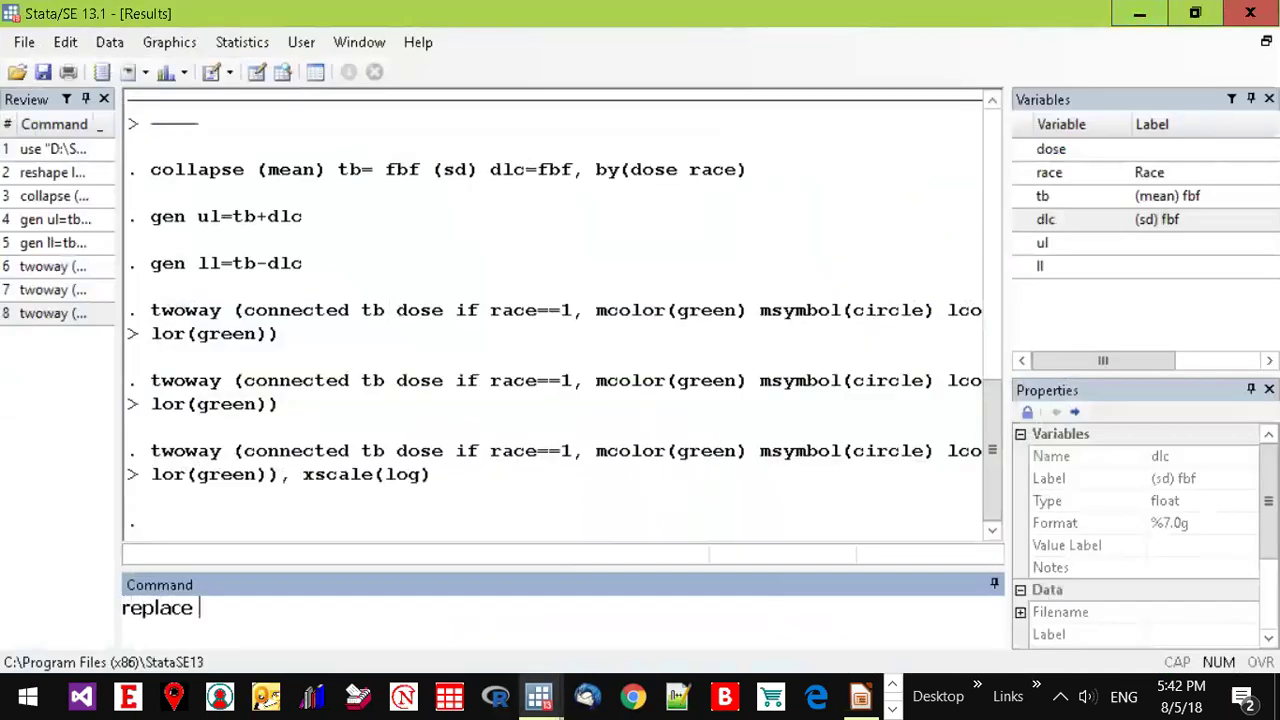
{"action": "type", "text": "dose="}
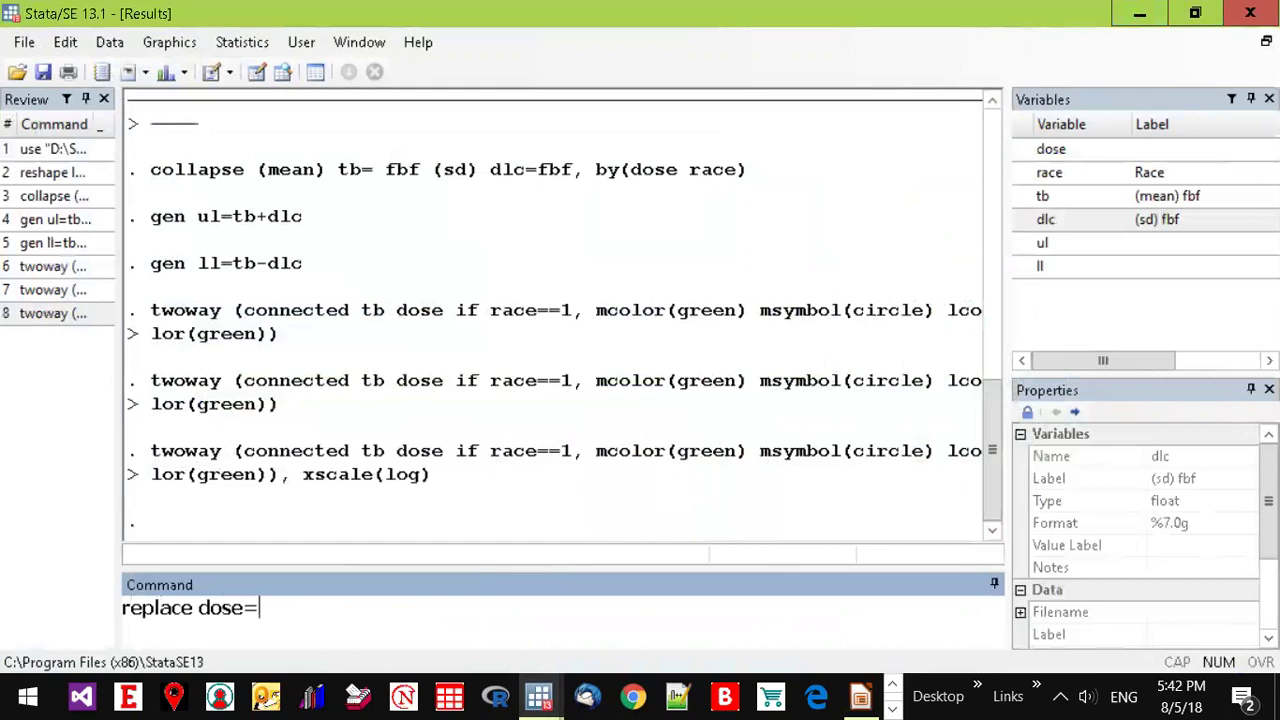
{"action": "type", "text": "6 if dose==0"}
{"action": "key", "text": "Return"}
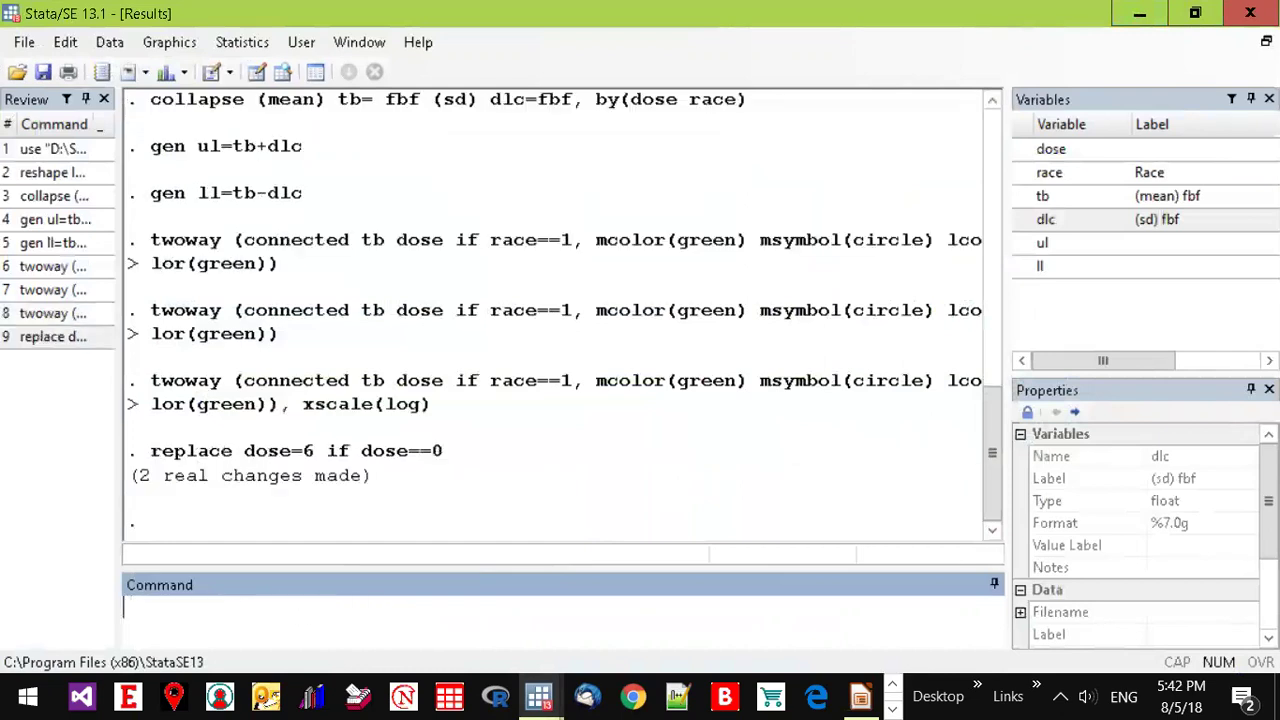
- Close the outdated graph and redraw the plot on the logarithmic x axis using the modified dose values
{"action": "key", "text": "alt+Tab"}
{"action": "key", "text": "alt+Tab"}
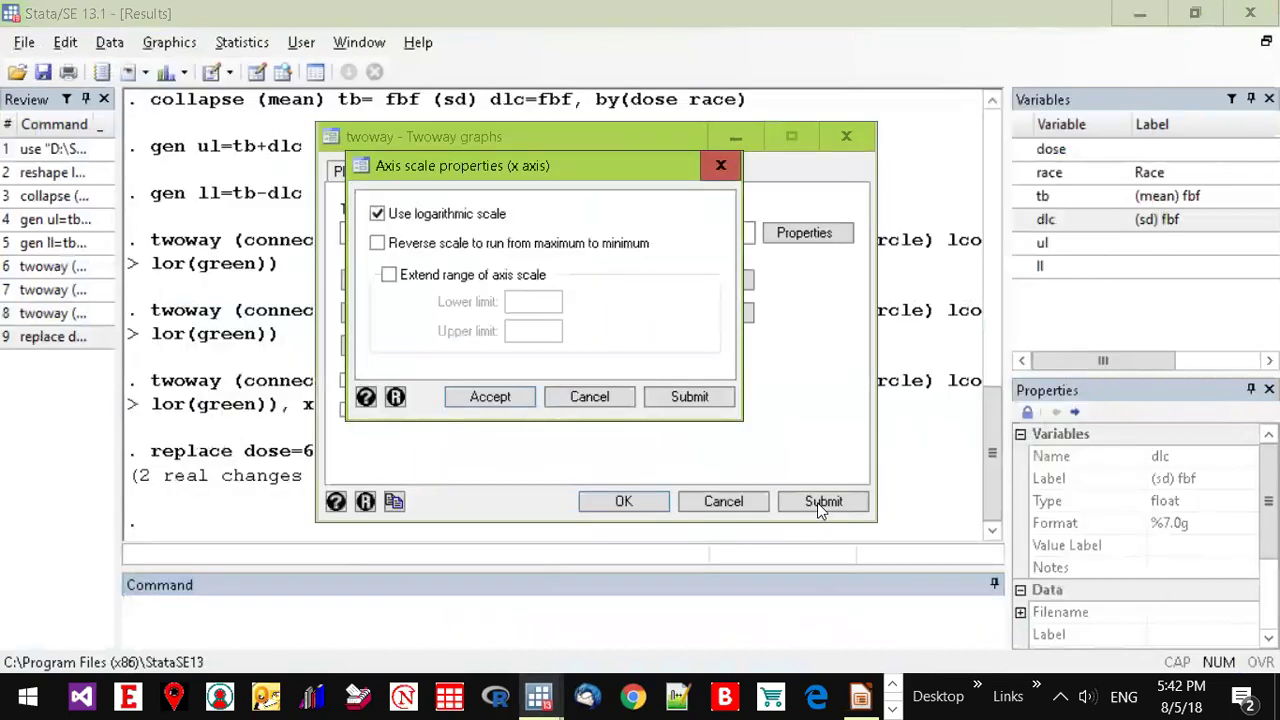
{"action": "key", "text": "alt+Tab"}
{"action": "key", "text": "alt+Tab"}
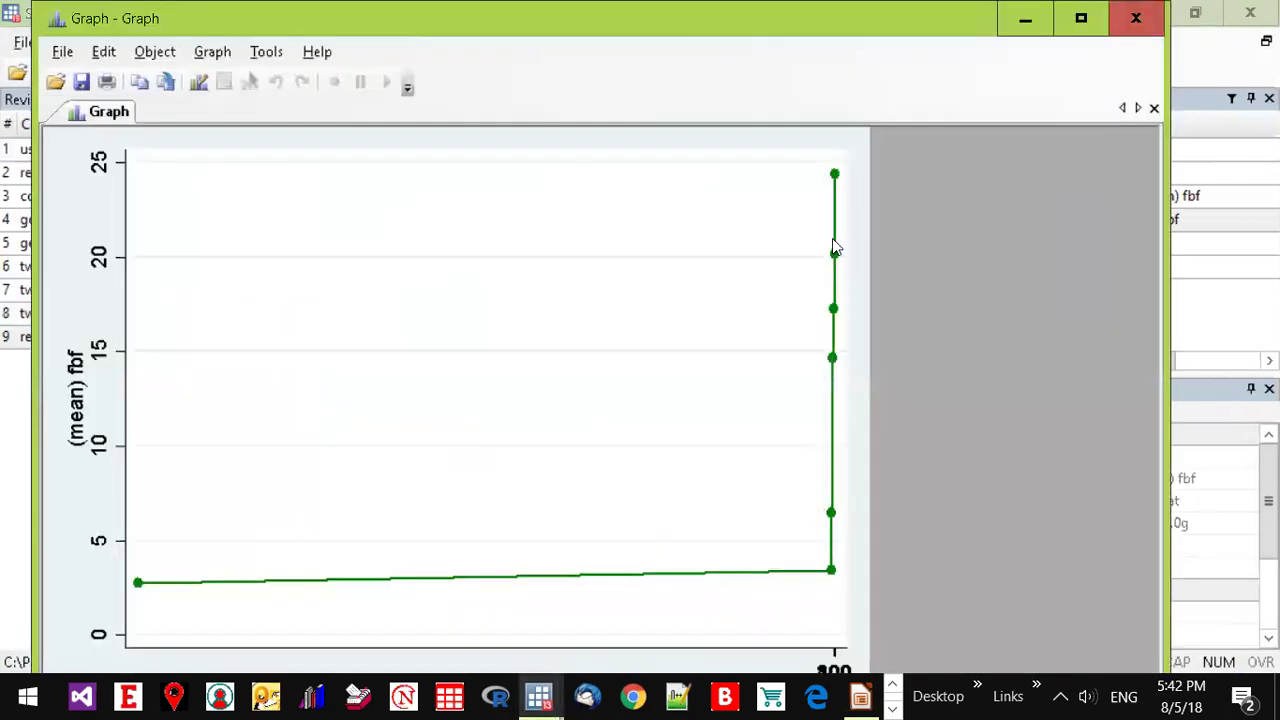
{"action": "left_click", "coordinate": [1136, 18]}
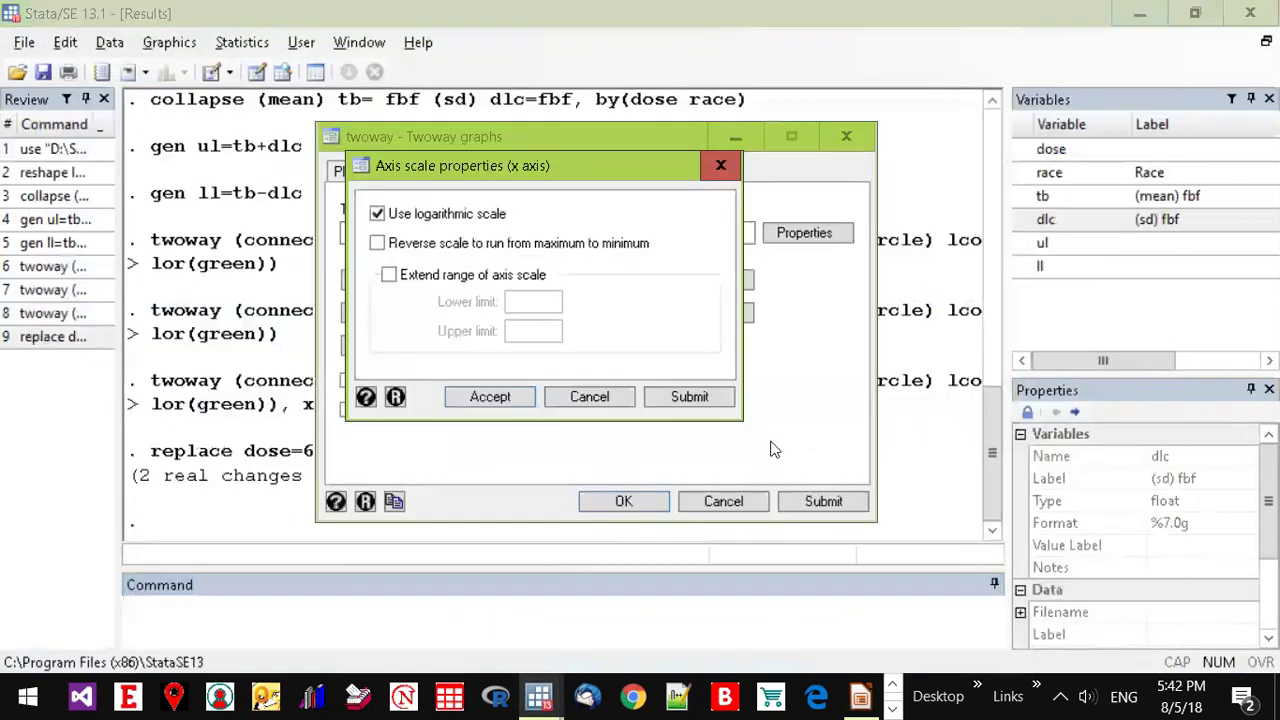
{"action": "left_click", "coordinate": [690, 396]}
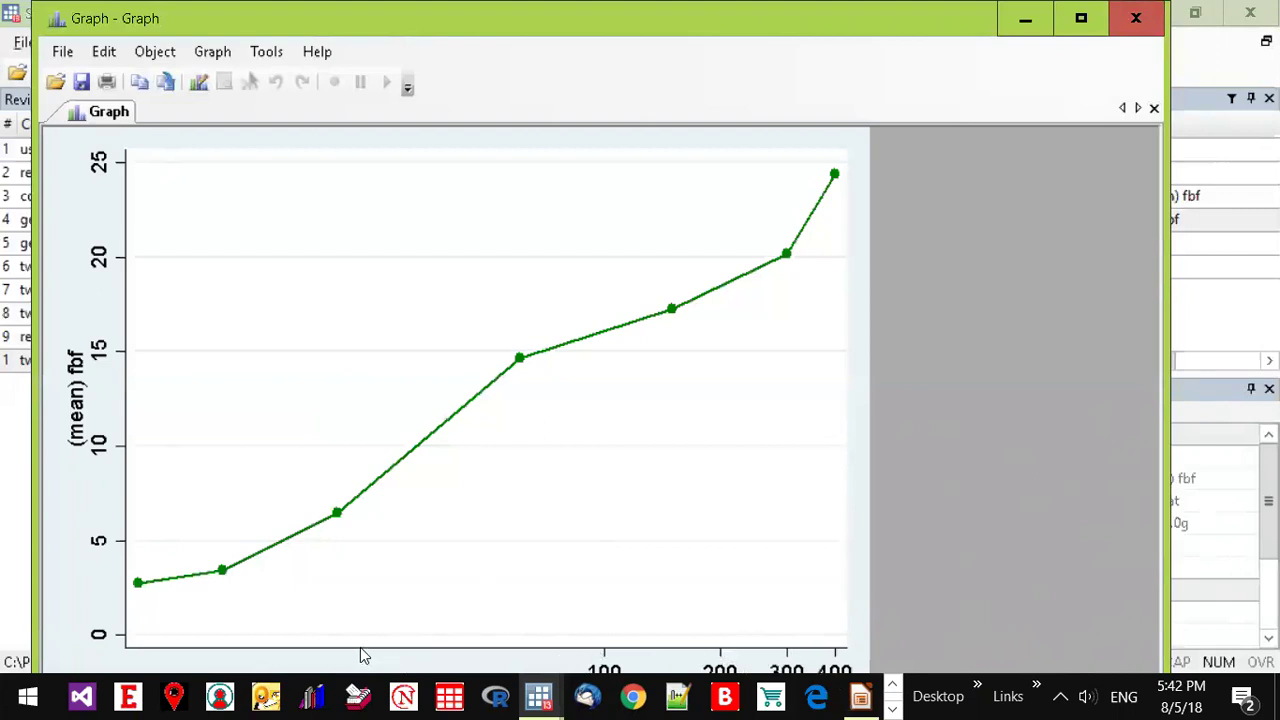
- Check the dose axis of the reference figure and accept the logarithmic x-axis scale settings
{"action": "key", "text": "alt+Tab"}
{"action": "key", "text": "Tab"}
{"action": "key", "text": "Tab"}
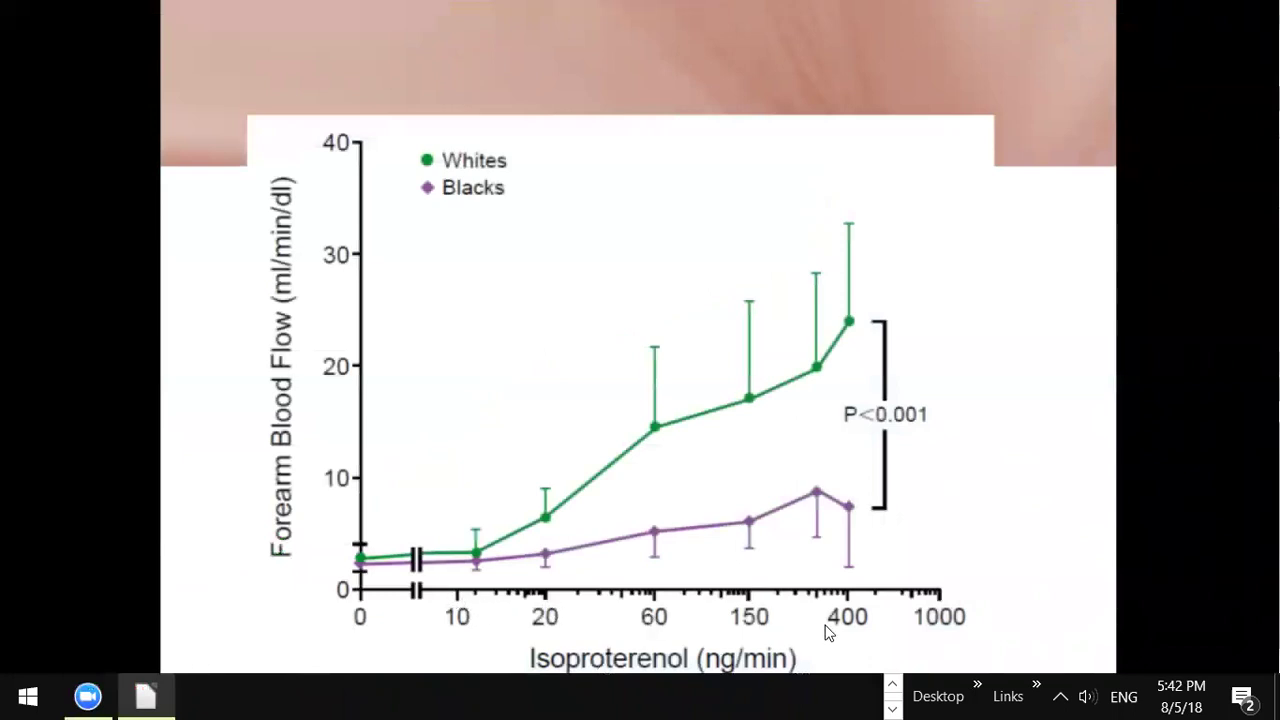
{"action": "key", "text": "alt+Tab"}
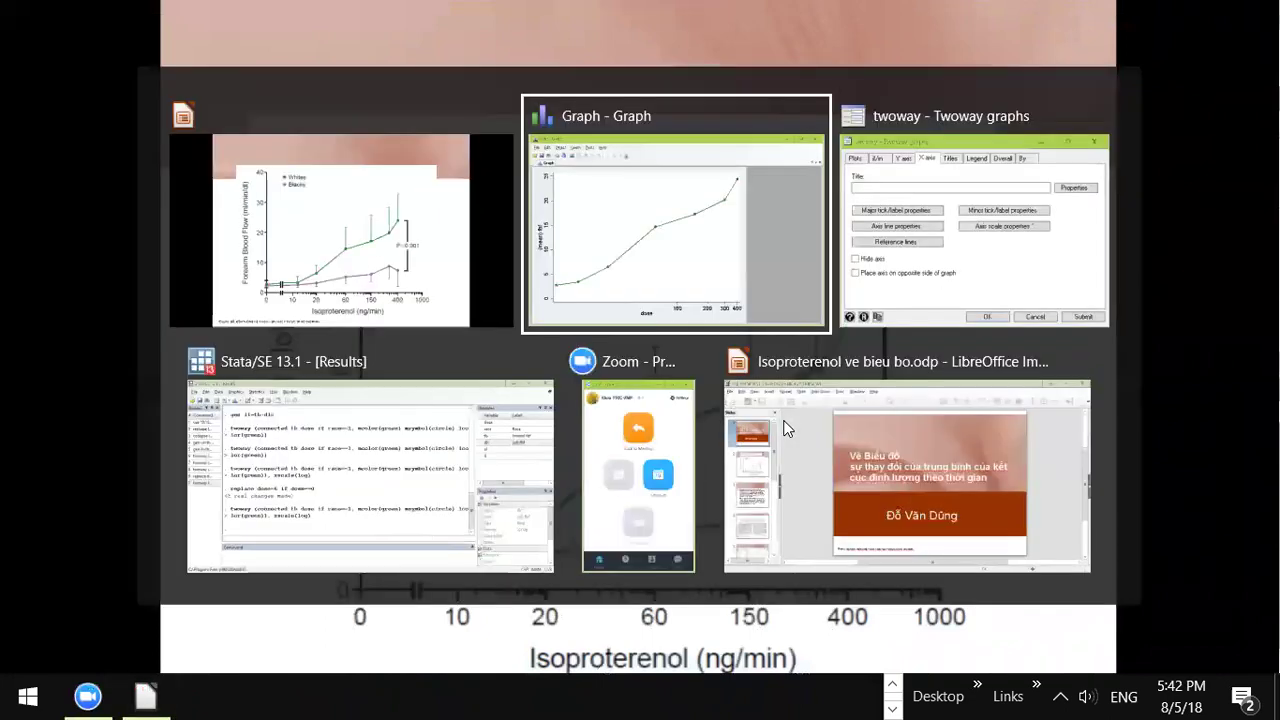
{"action": "key", "text": "alt+Tab"}
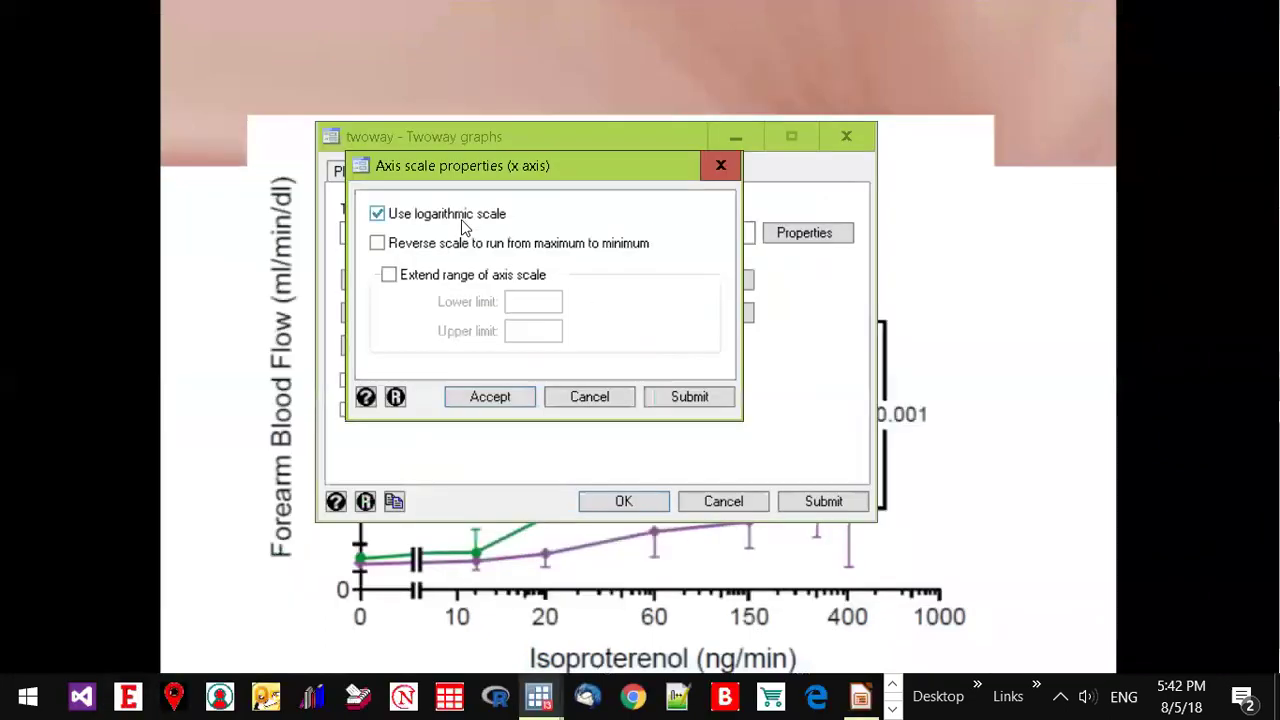
{"action": "left_click", "coordinate": [503, 398]}
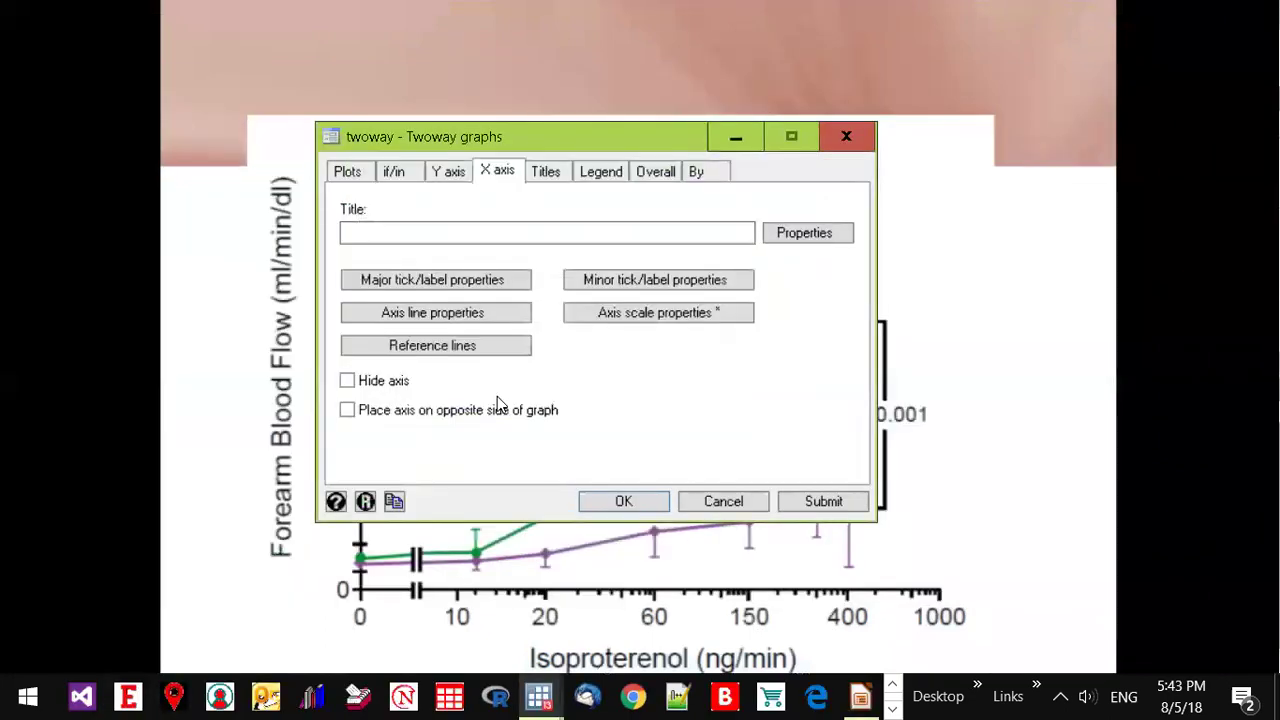
{"action": "left_click", "coordinate": [445, 283]}
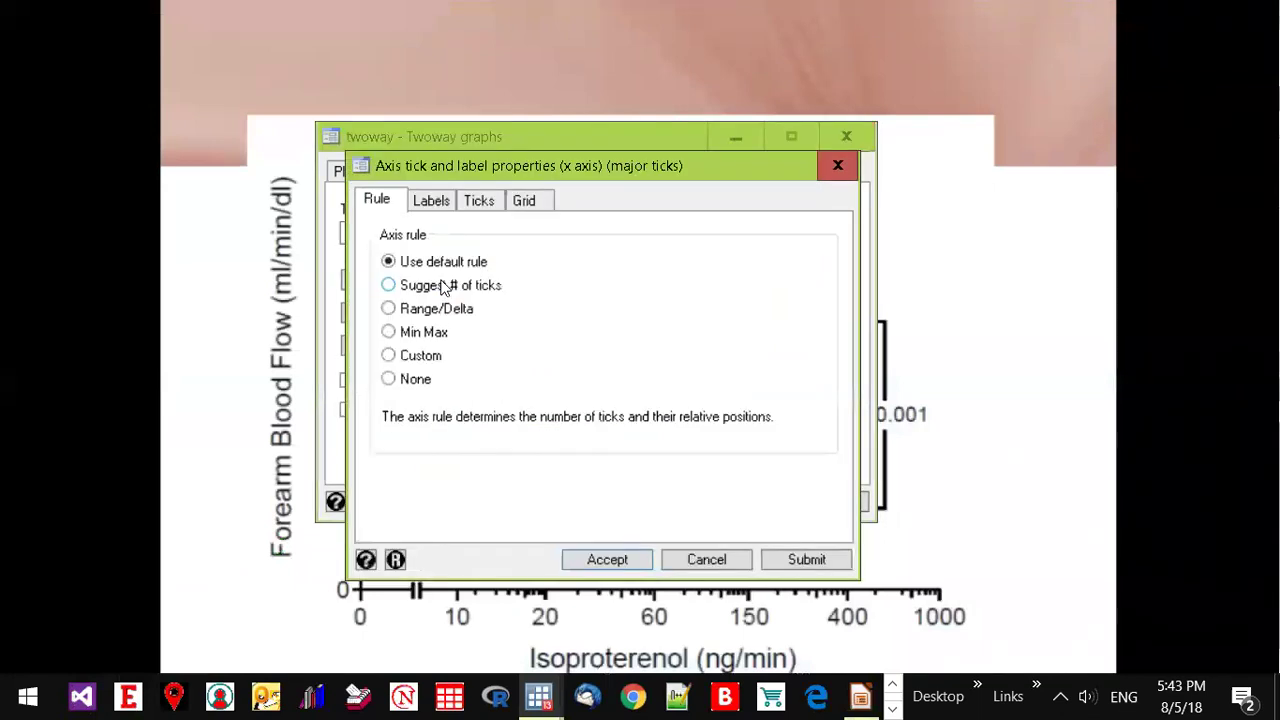
{"action": "left_click", "coordinate": [412, 357]}
{"action": "left_click", "coordinate": [564, 370]}
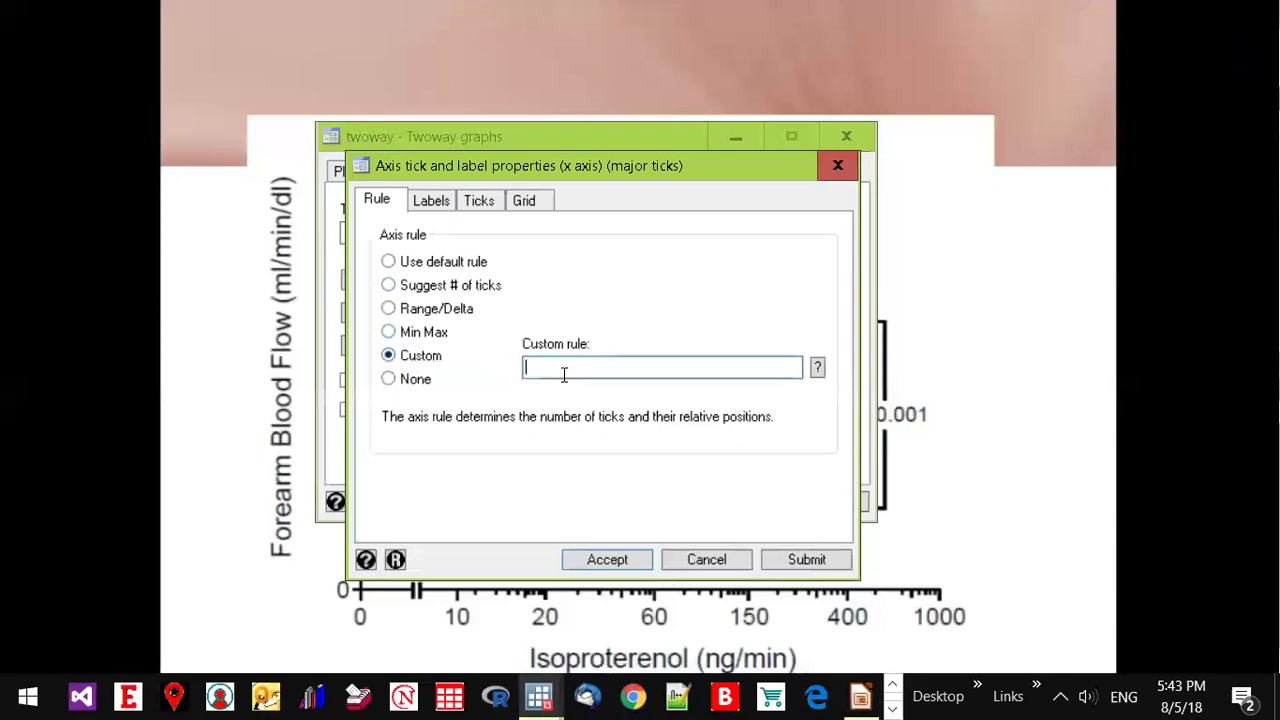
{"action": "type", "text": "10 20 60 150 400"}
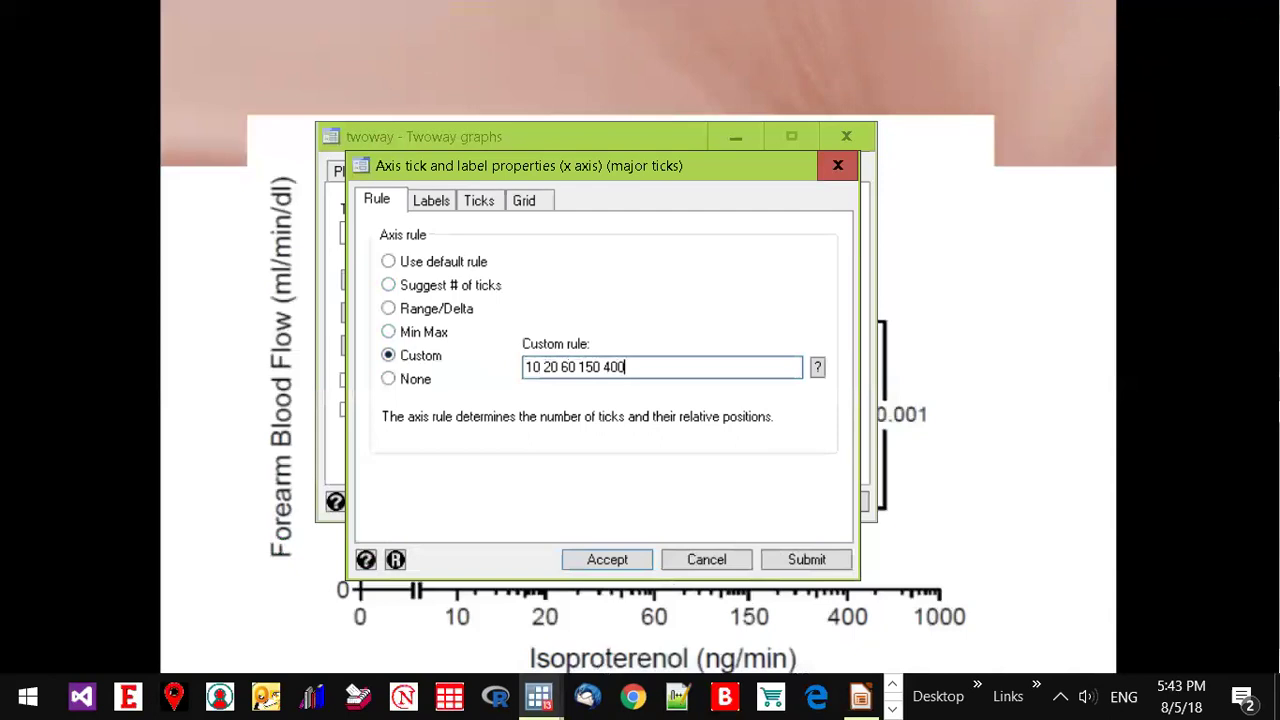
{"action": "type", "text": " 1000"}
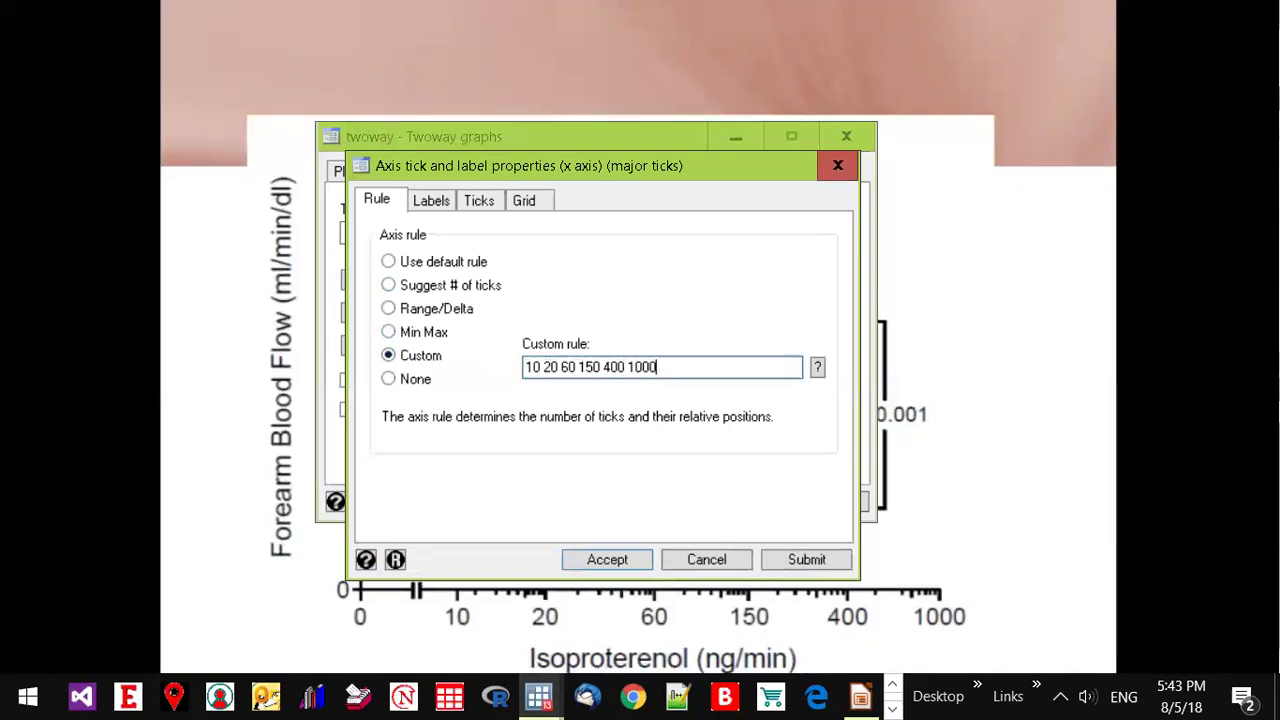
{"action": "left_click", "coordinate": [606, 559]}
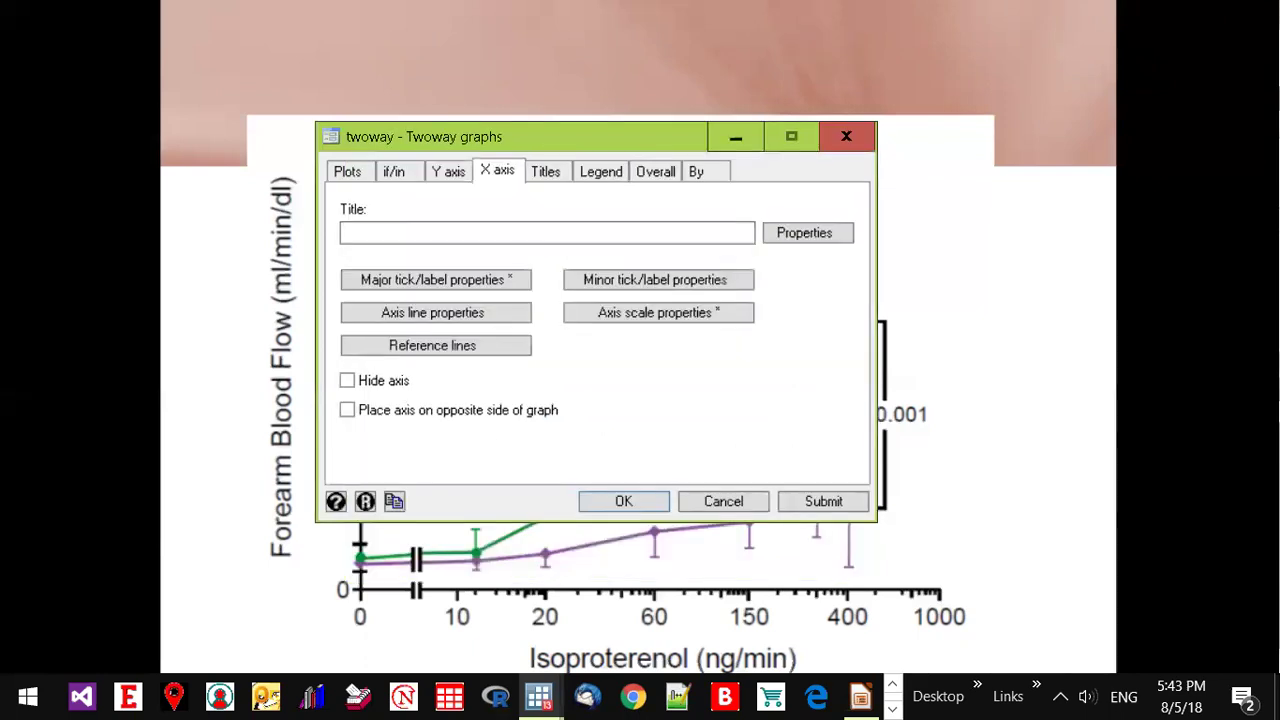
- Extend the x-axis scale range from a lower limit of 6 to an upper limit of 1000 and redraw the graph
{"action": "left_click", "coordinate": [648, 315]}
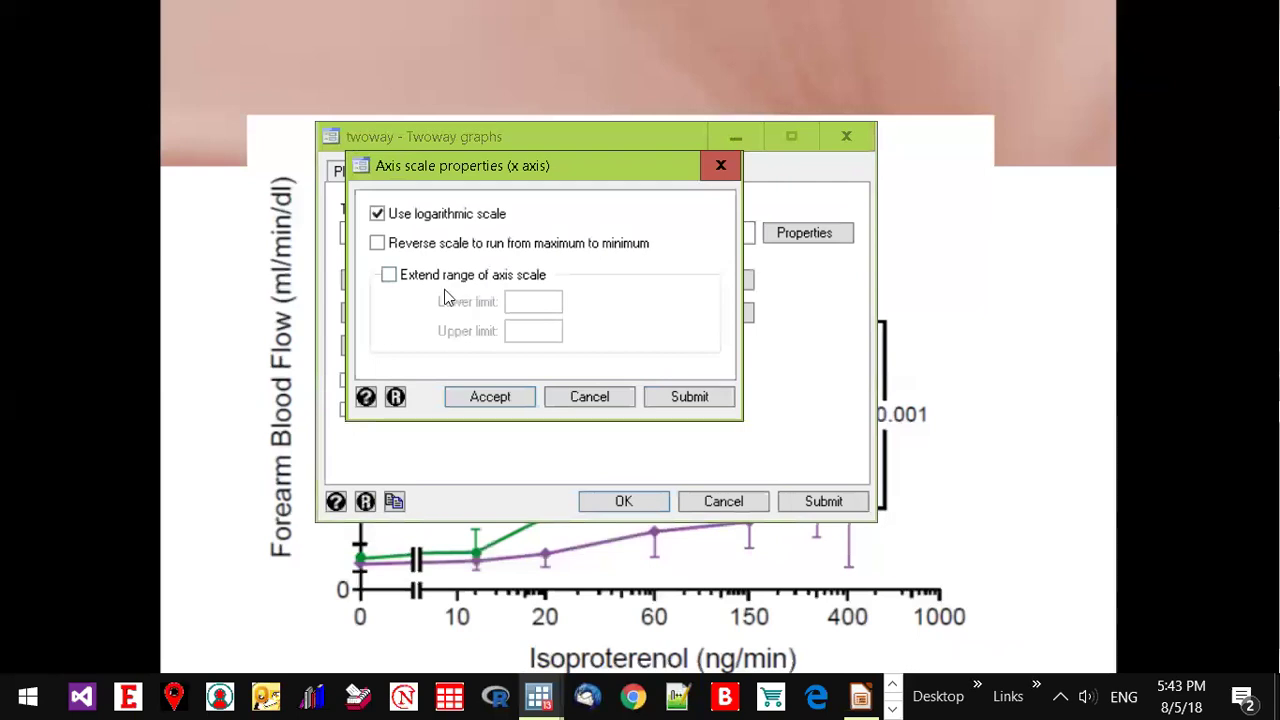
{"action": "left_click", "coordinate": [432, 280]}
{"action": "left_click", "coordinate": [530, 303]}
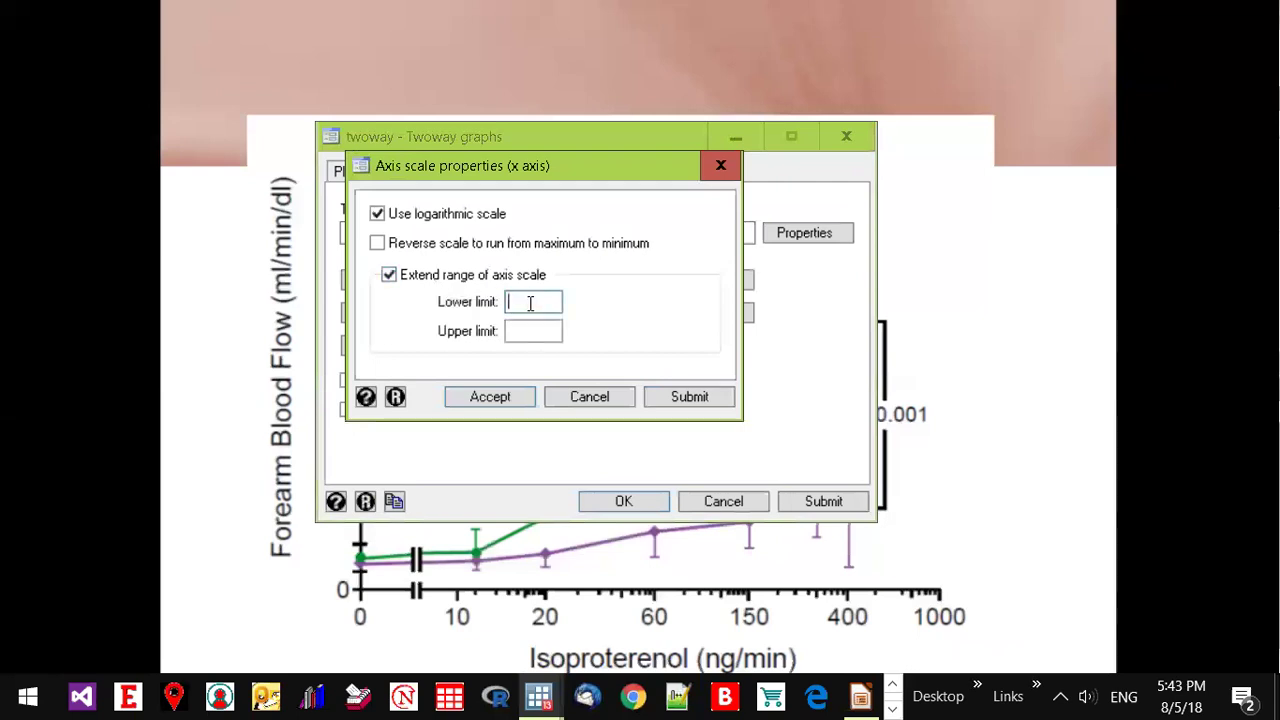
{"action": "type", "text": "6"}
{"action": "left_click", "coordinate": [522, 333]}
{"action": "type", "text": "1000"}
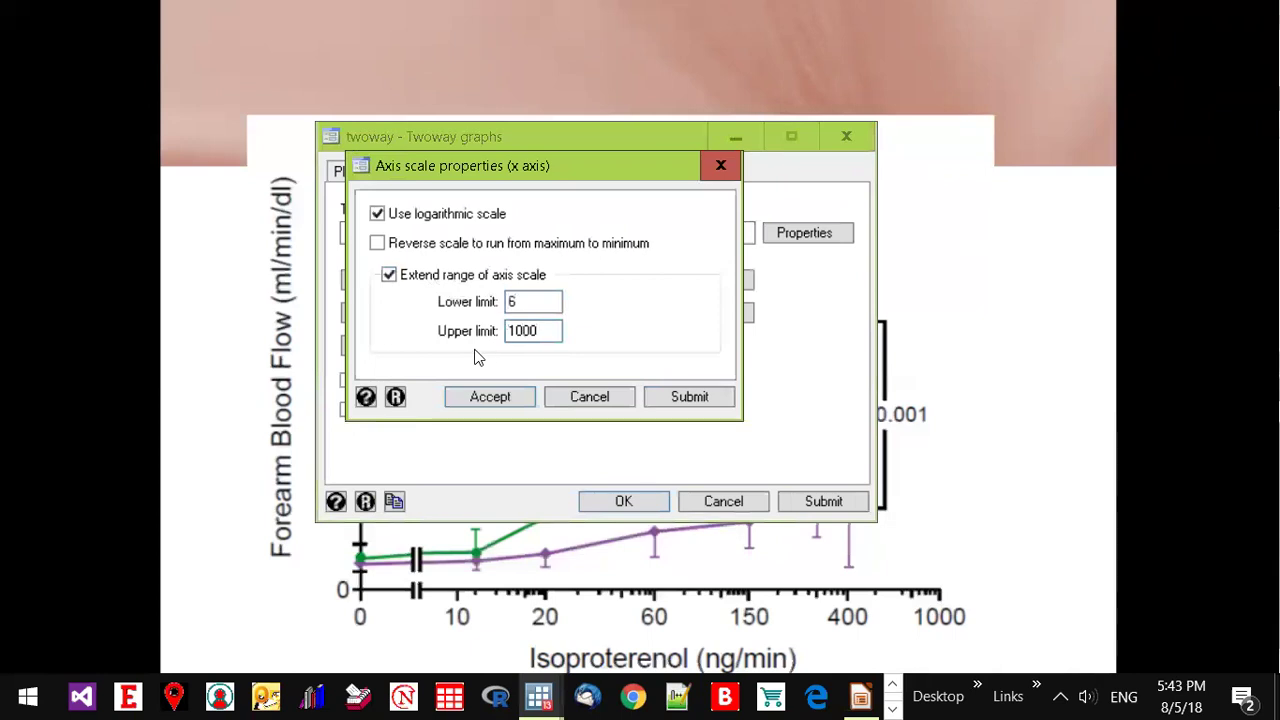
{"action": "left_click", "coordinate": [486, 393]}
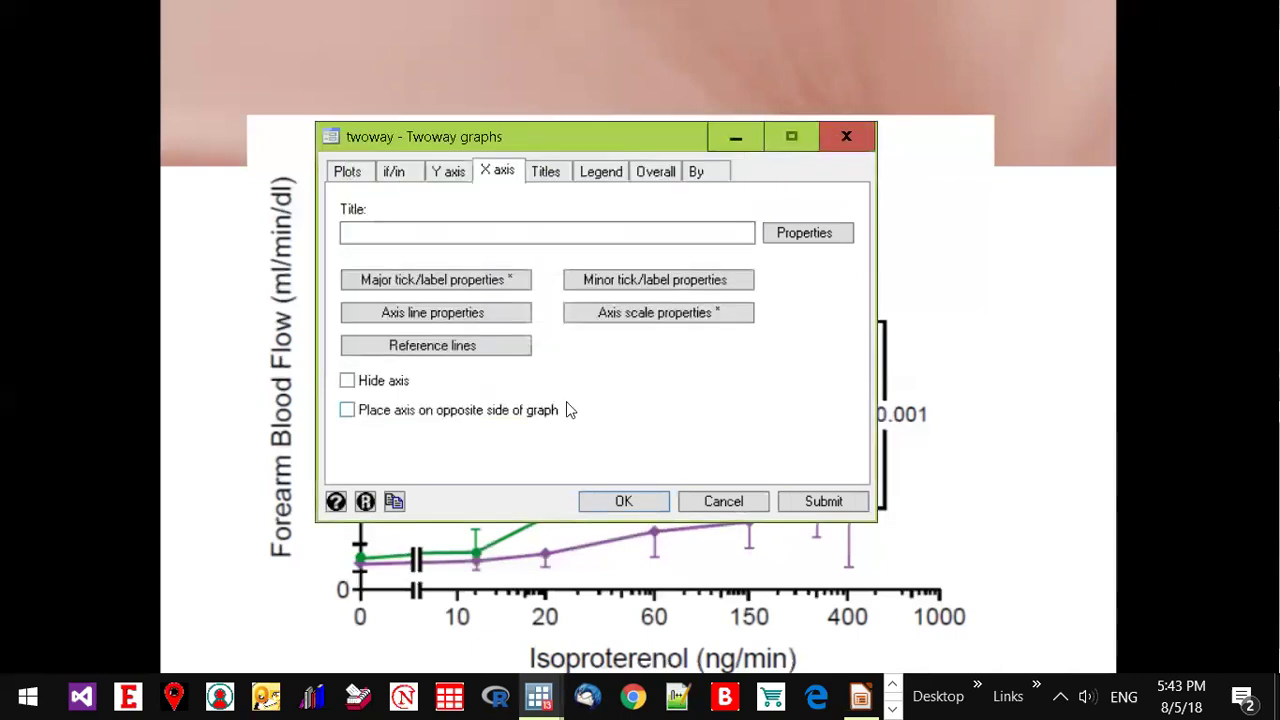
{"action": "left_click", "coordinate": [822, 501]}
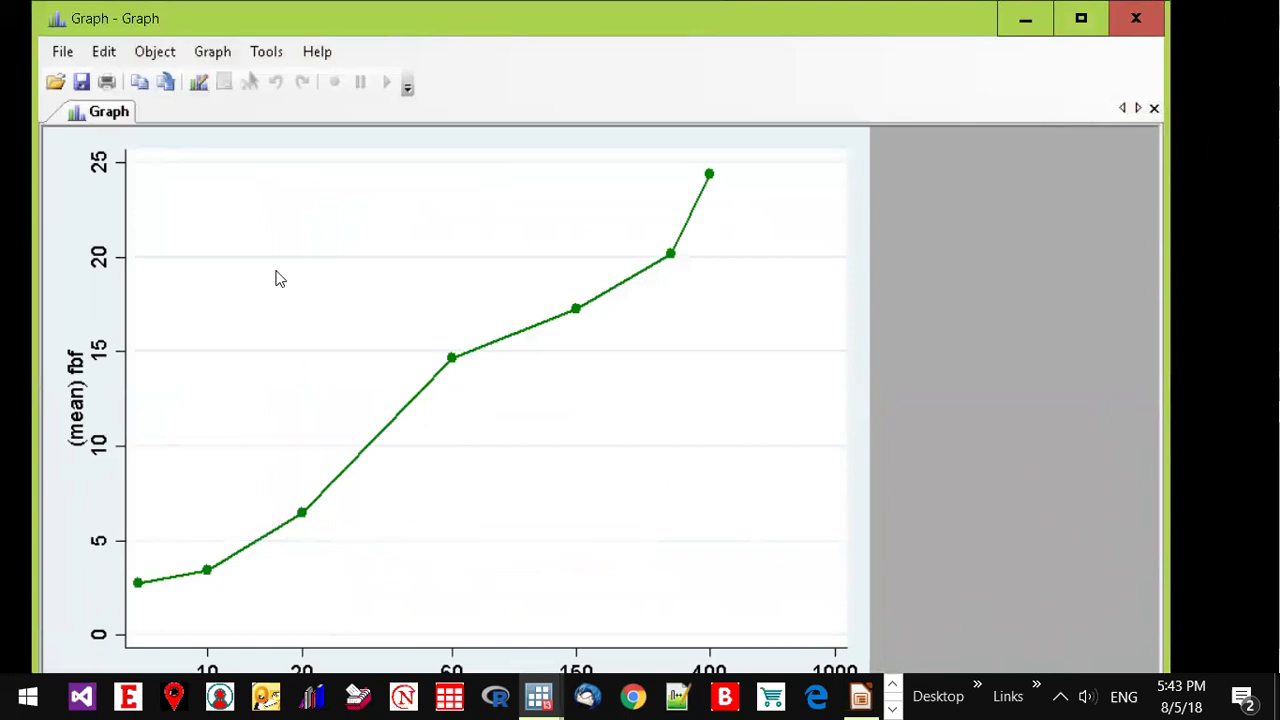
- Return to the twoway graph settings and create a second connected plot with tb as Y variable and dose as X variable
{"action": "left_click", "coordinate": [1128, 36]}
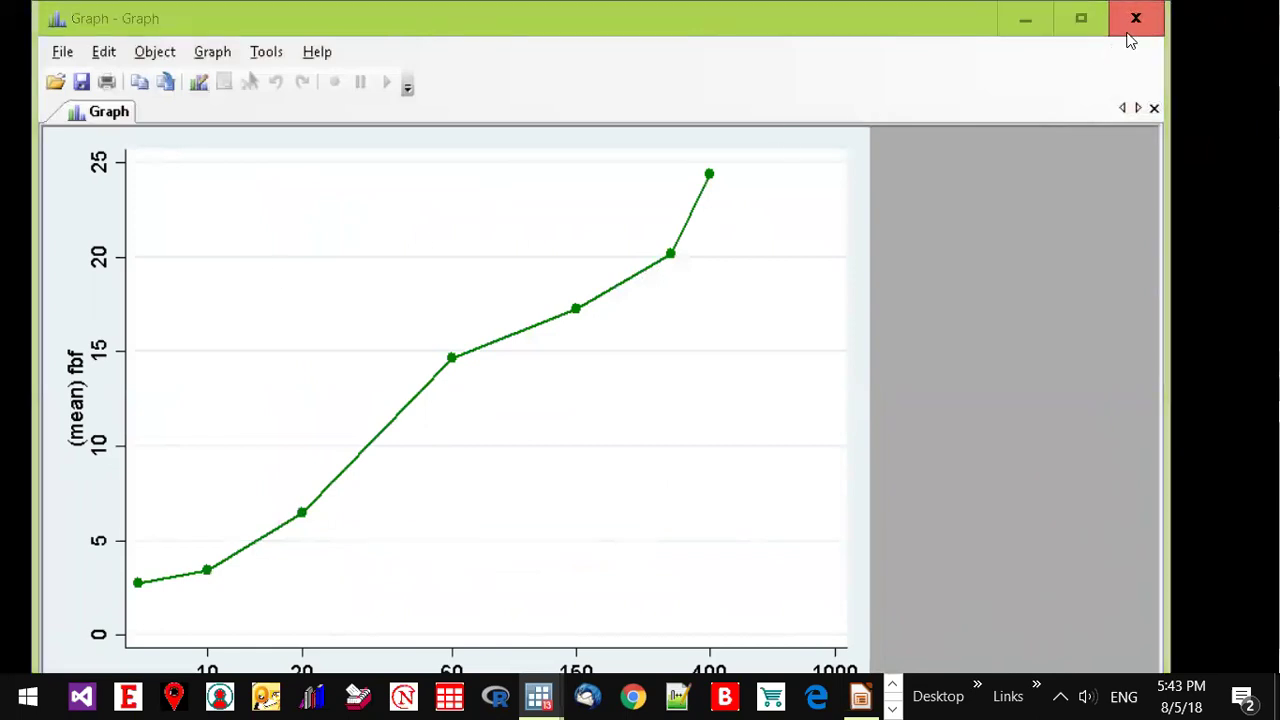
{"action": "key", "text": "alt+Tab"}
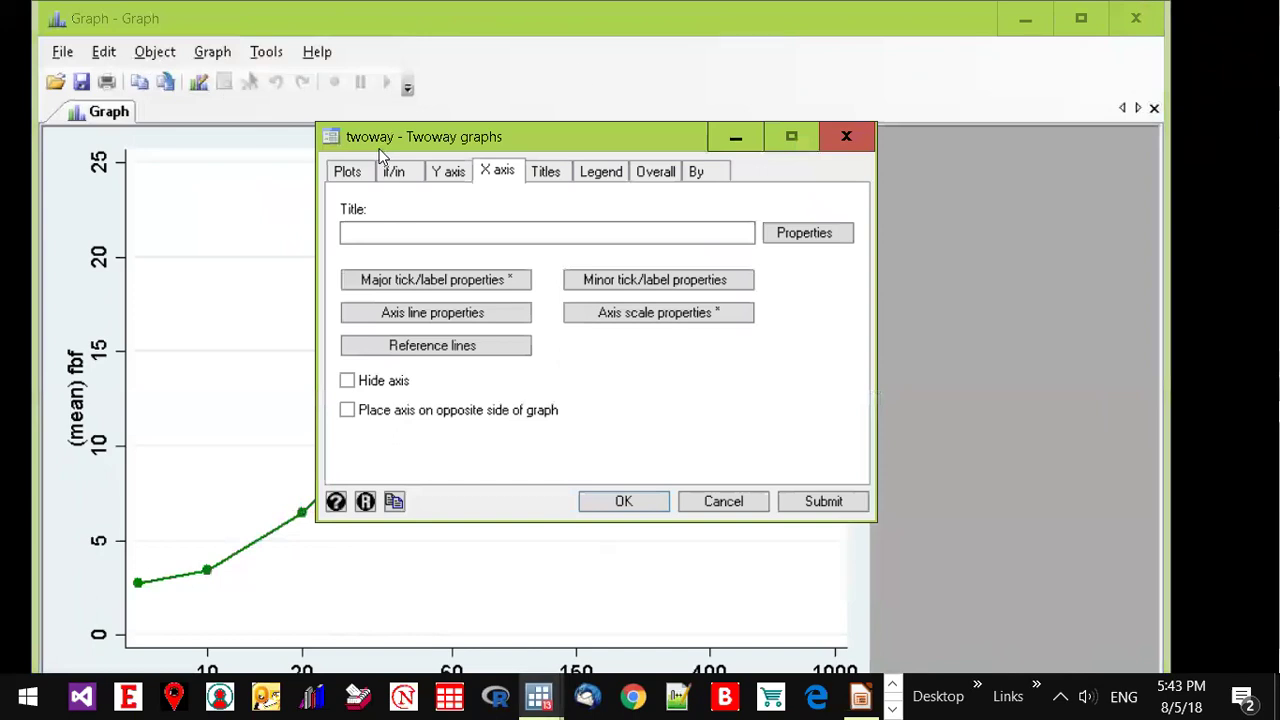
{"action": "left_click", "coordinate": [347, 172]}
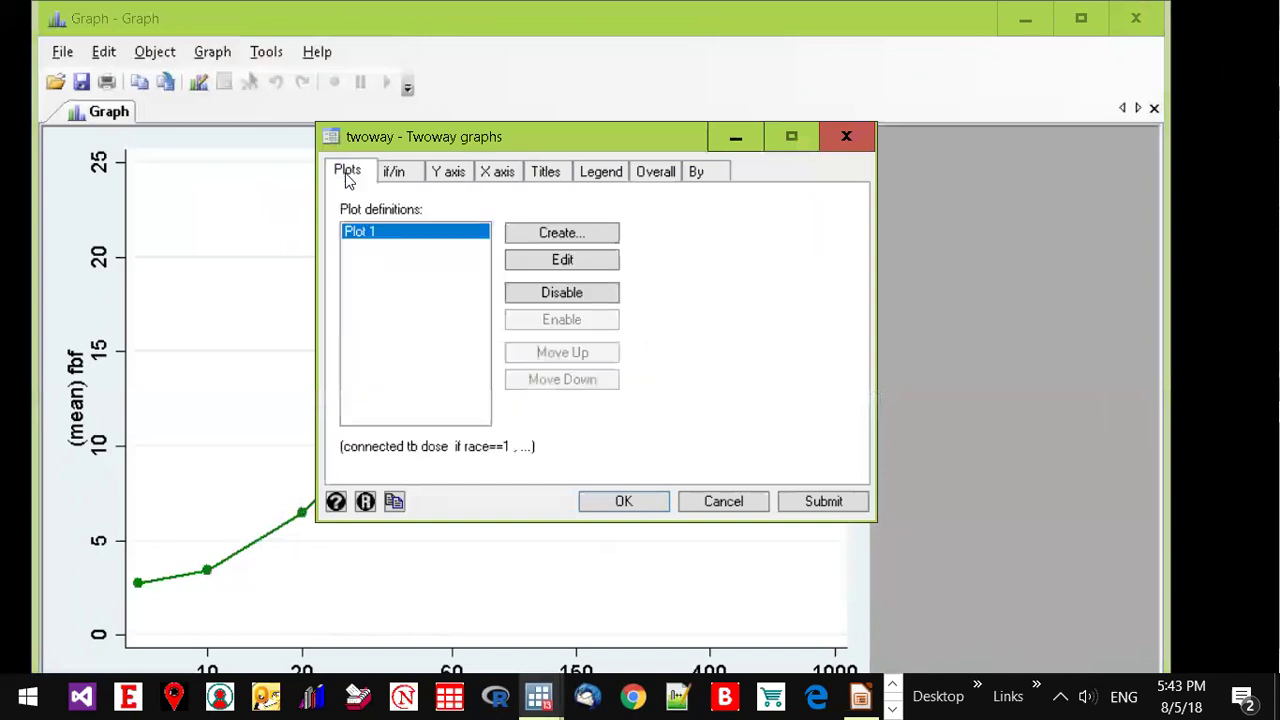
{"action": "left_click", "coordinate": [561, 256]}
{"action": "left_click", "coordinate": [522, 240]}
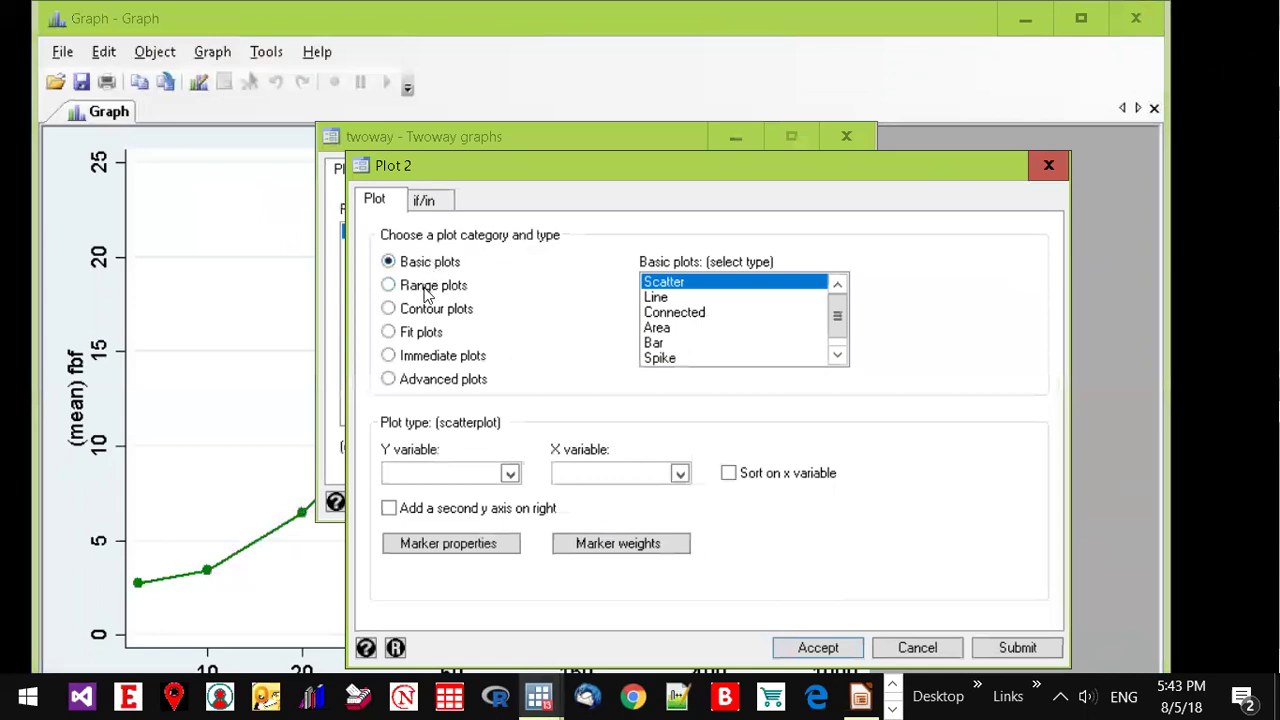
{"action": "left_click", "coordinate": [672, 313]}
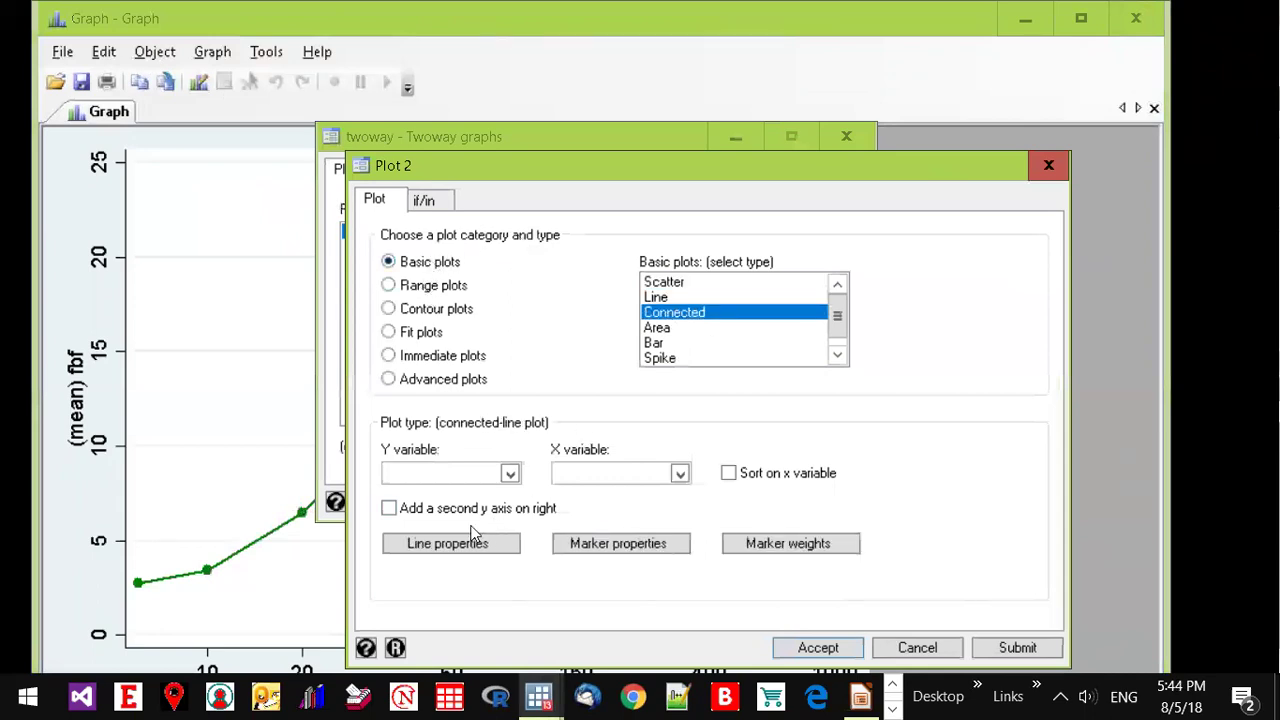
{"action": "left_click", "coordinate": [510, 473]}
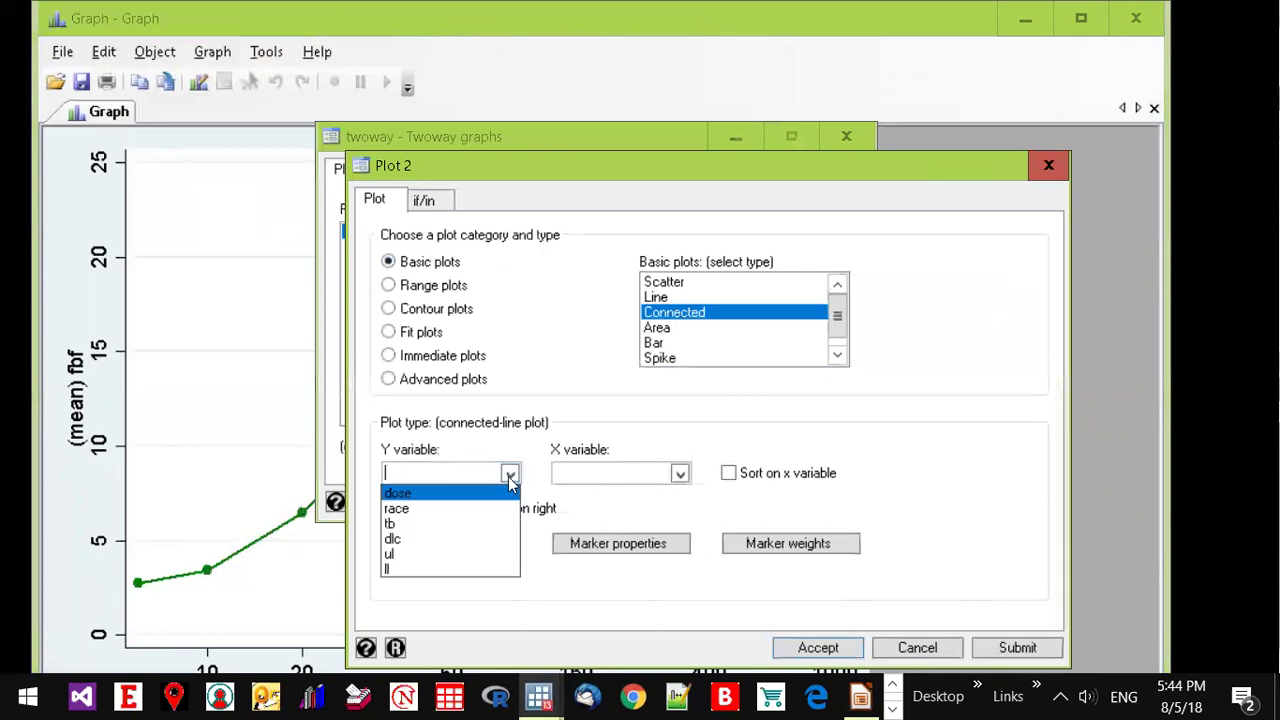
{"action": "left_click", "coordinate": [472, 524]}
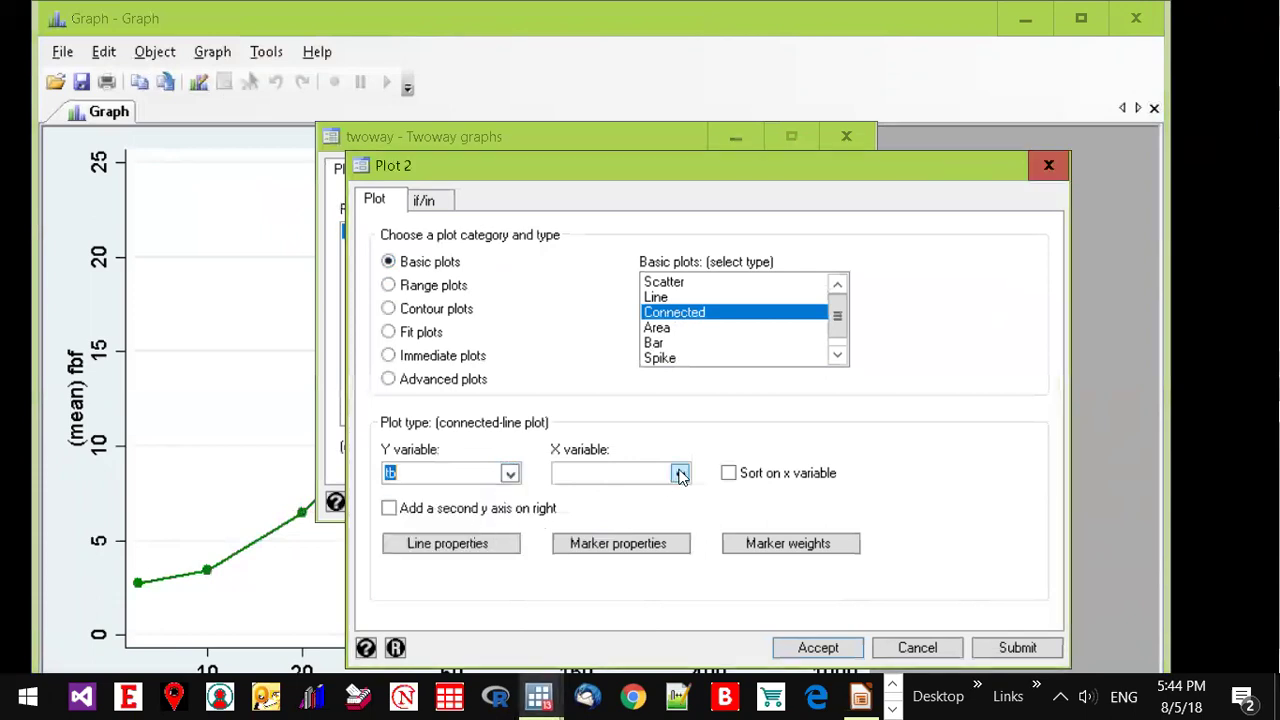
{"action": "left_click", "coordinate": [679, 474]}
{"action": "left_click", "coordinate": [643, 494]}
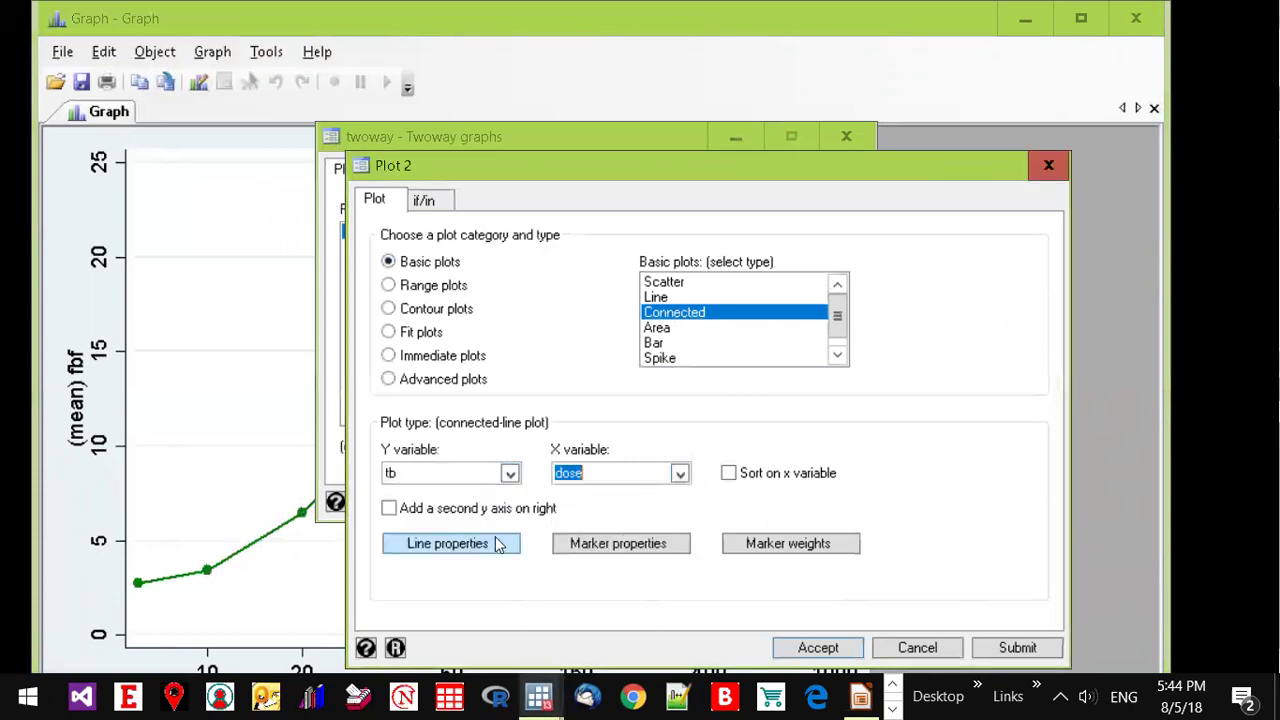
- Set the line color of the second plot to Purple
{"action": "left_click", "coordinate": [481, 546]}
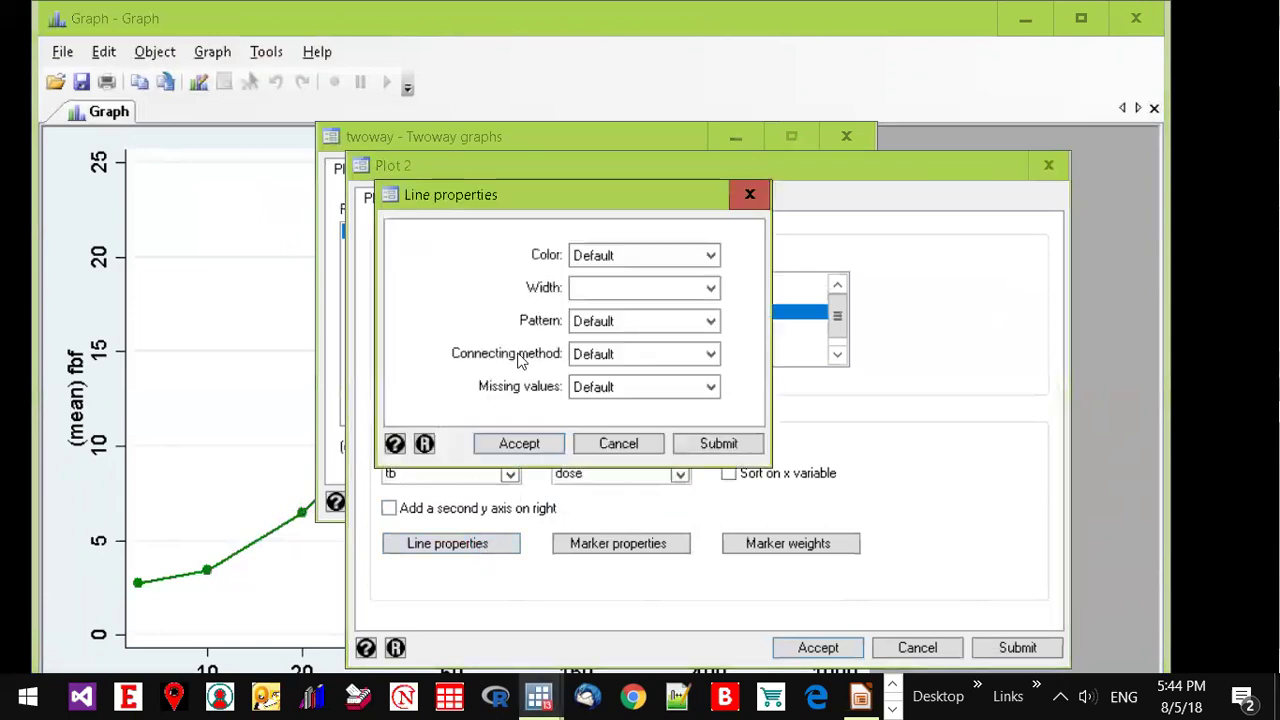
{"action": "left_click", "coordinate": [708, 259]}
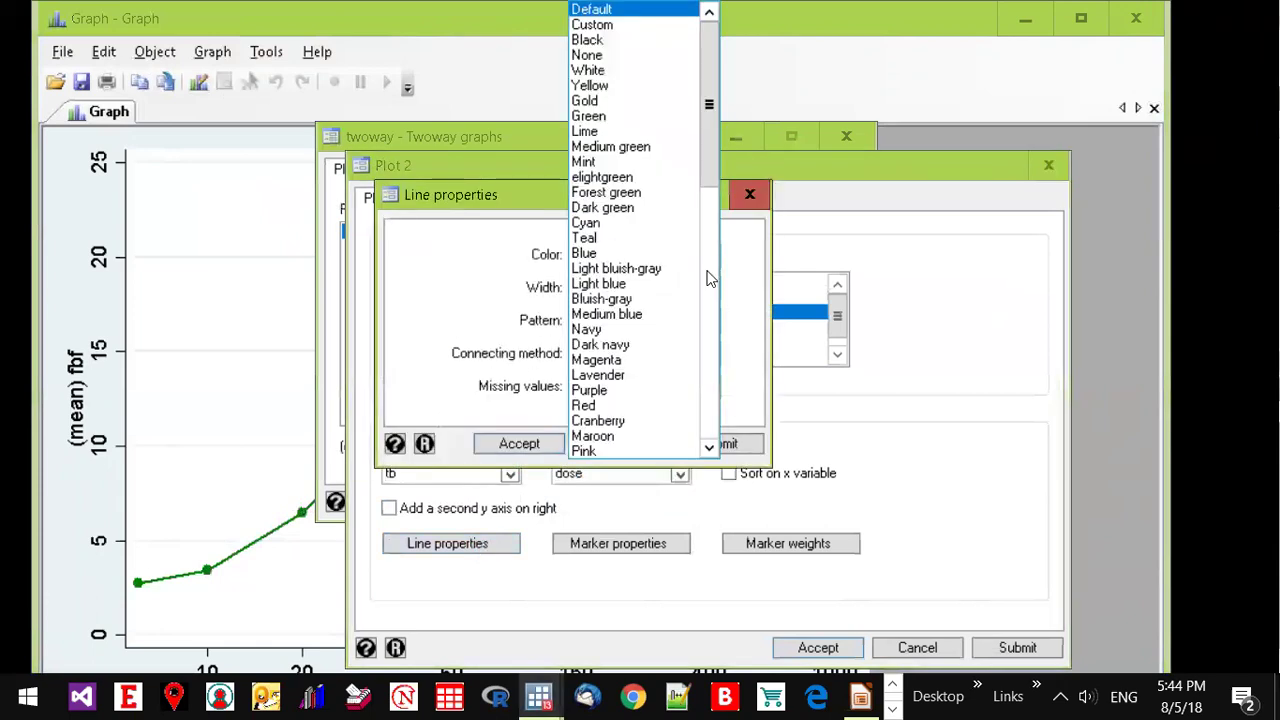
{"action": "left_click", "coordinate": [652, 398]}
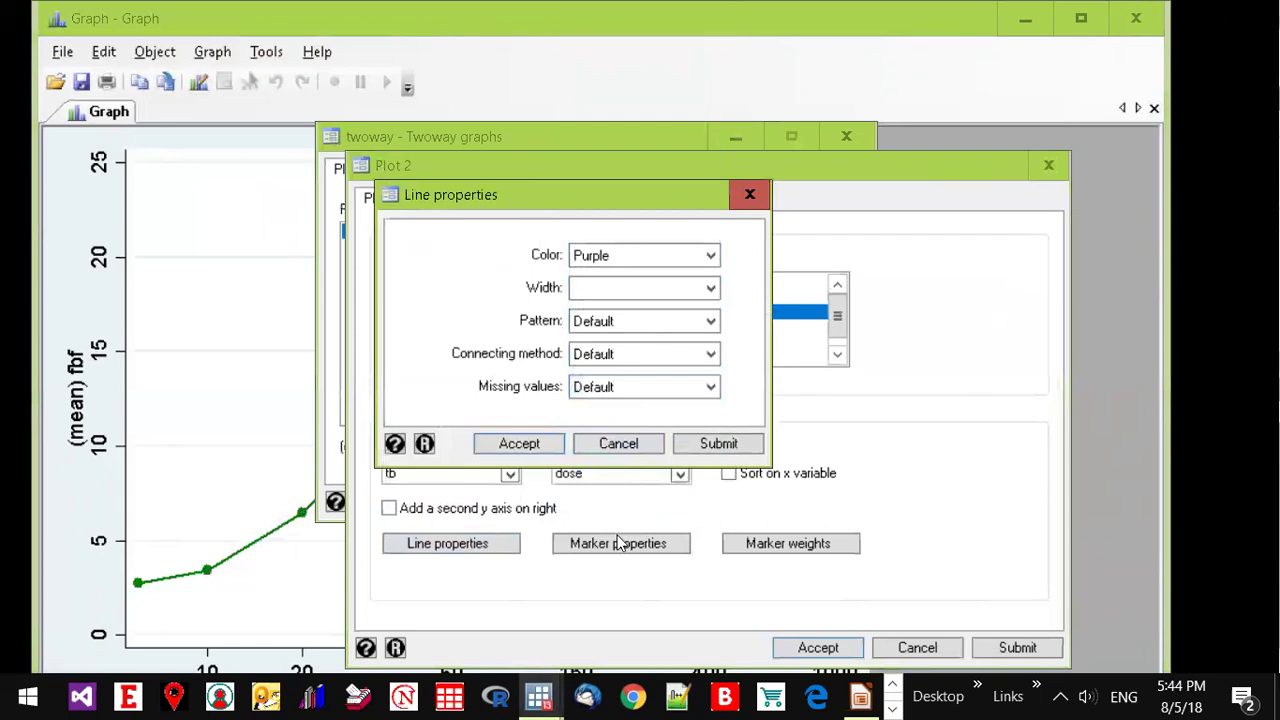
{"action": "left_click", "coordinate": [536, 444]}
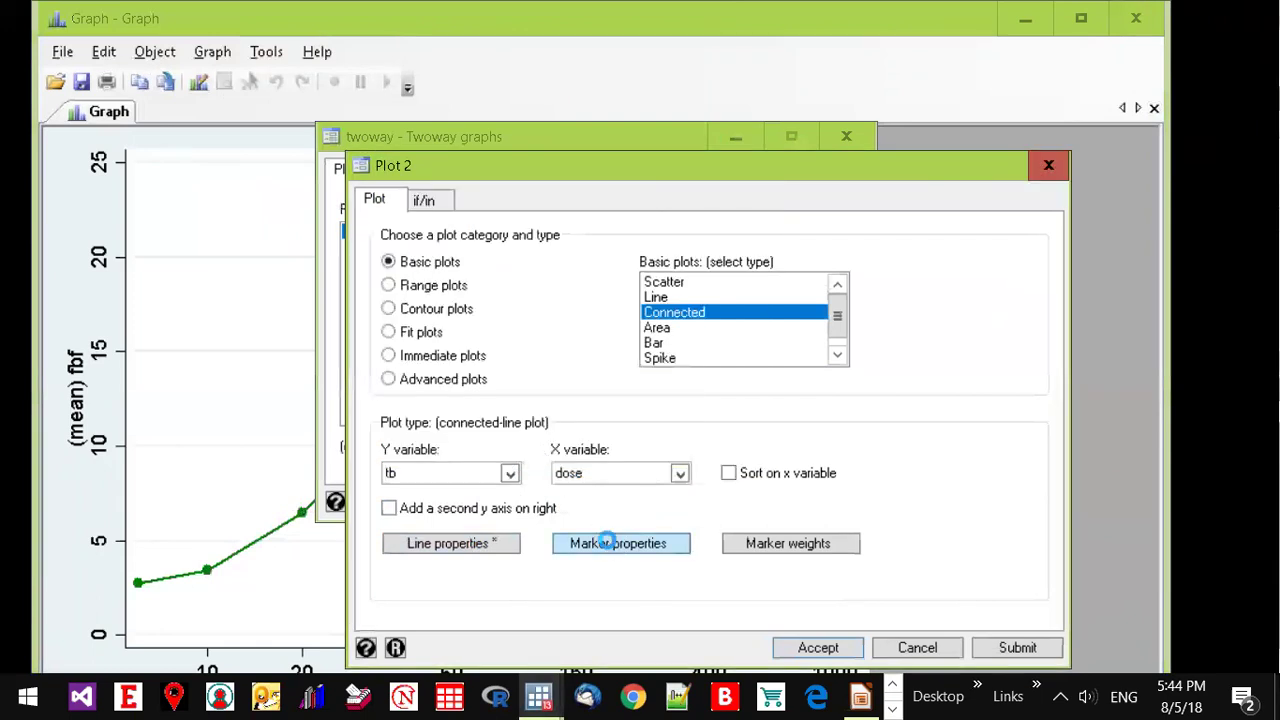
- Give the second plot purple Diamond markers after checking the reference figure, and draw the graph to preview it
{"action": "left_click", "coordinate": [609, 542]}
{"action": "left_click", "coordinate": [694, 291]}
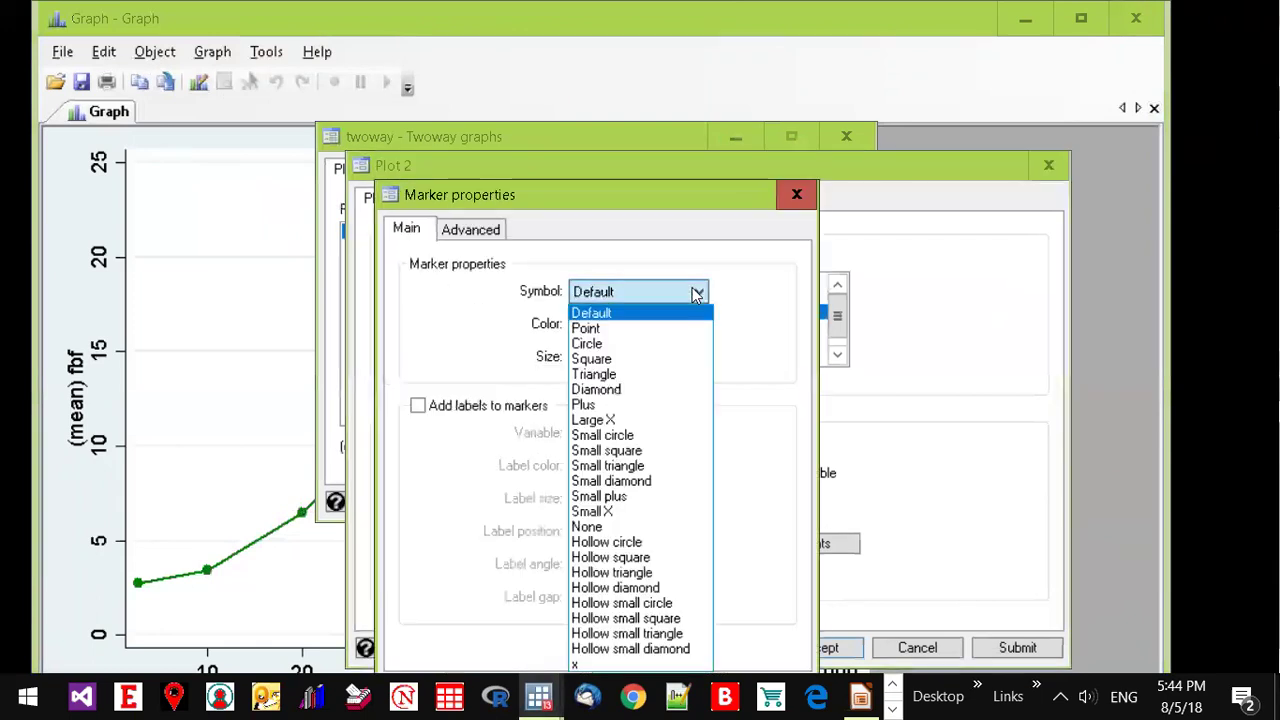
{"action": "key", "text": "alt+Tab"}
{"action": "key", "text": "alt+Tab"}
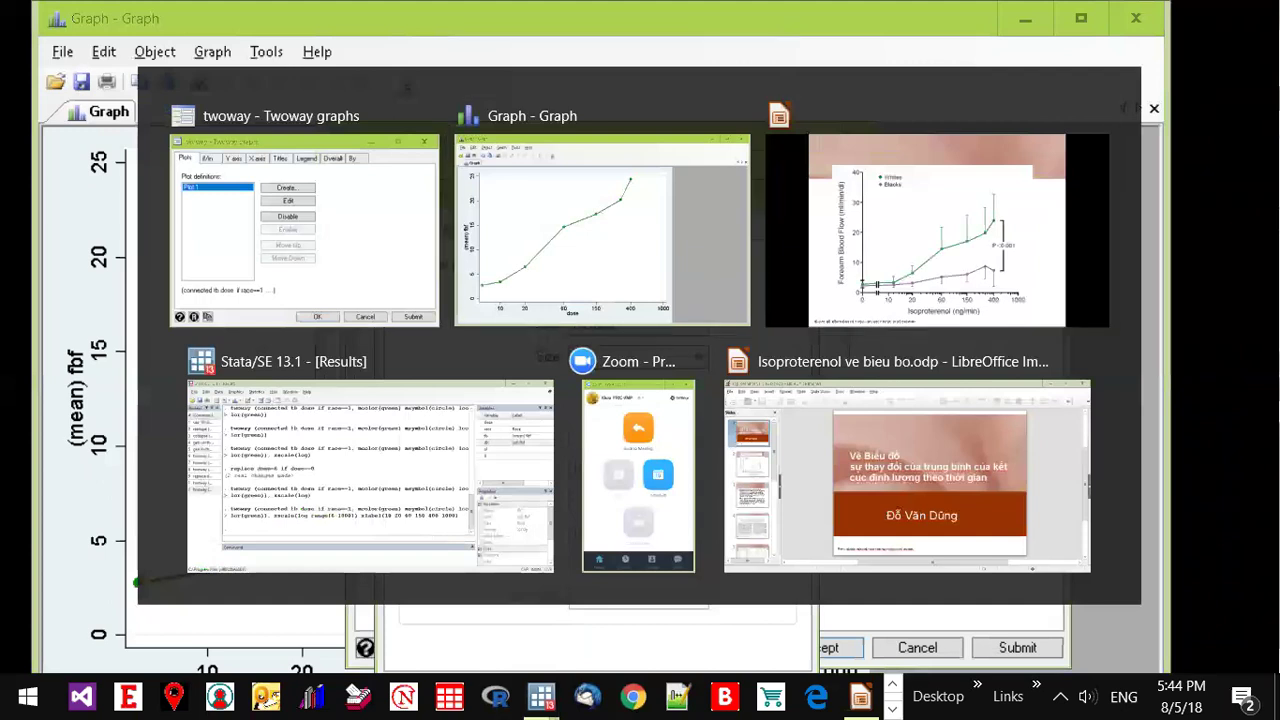
{"action": "key", "text": "alt+Tab"}
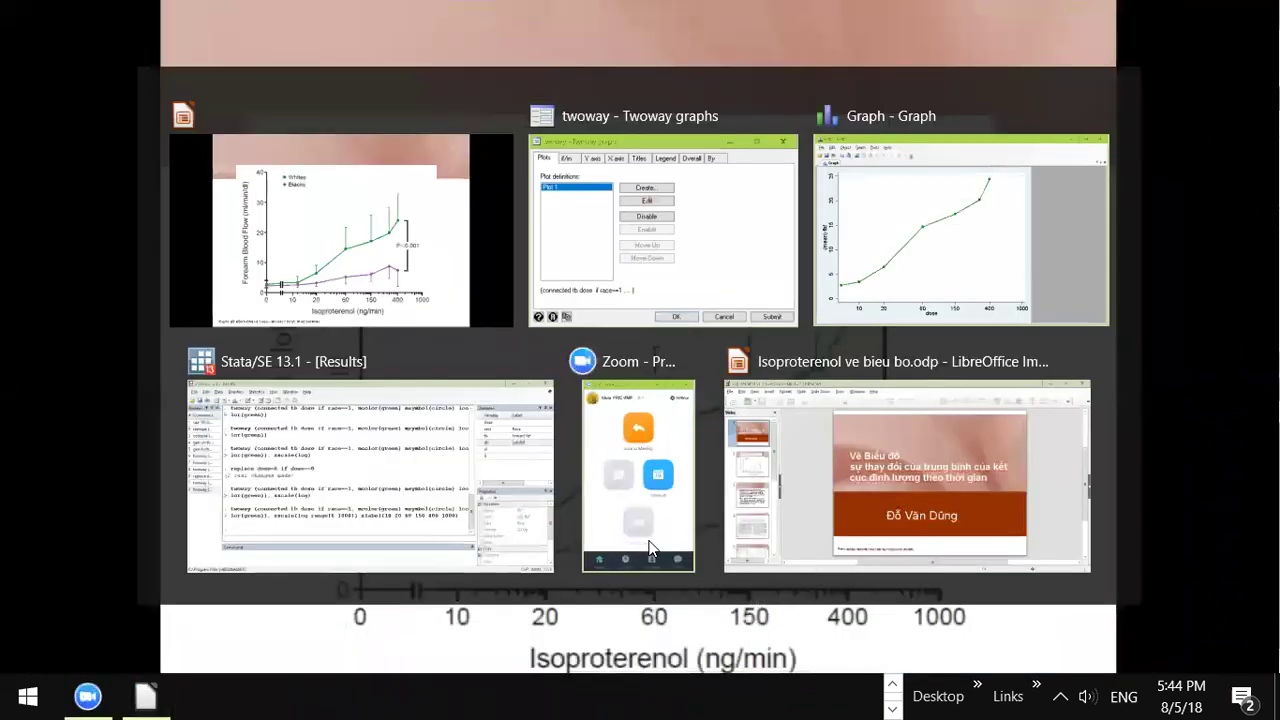
{"action": "left_click", "coordinate": [694, 294]}
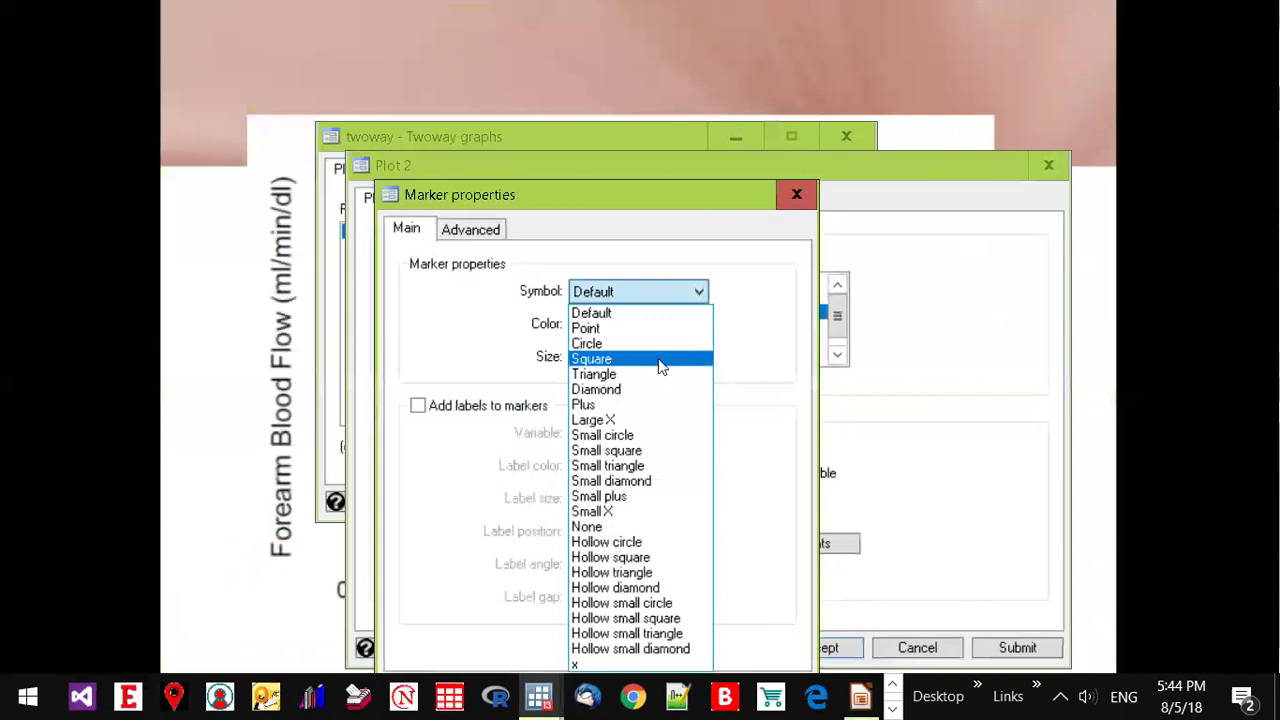
{"action": "left_click", "coordinate": [658, 388]}
{"action": "left_click", "coordinate": [696, 326]}
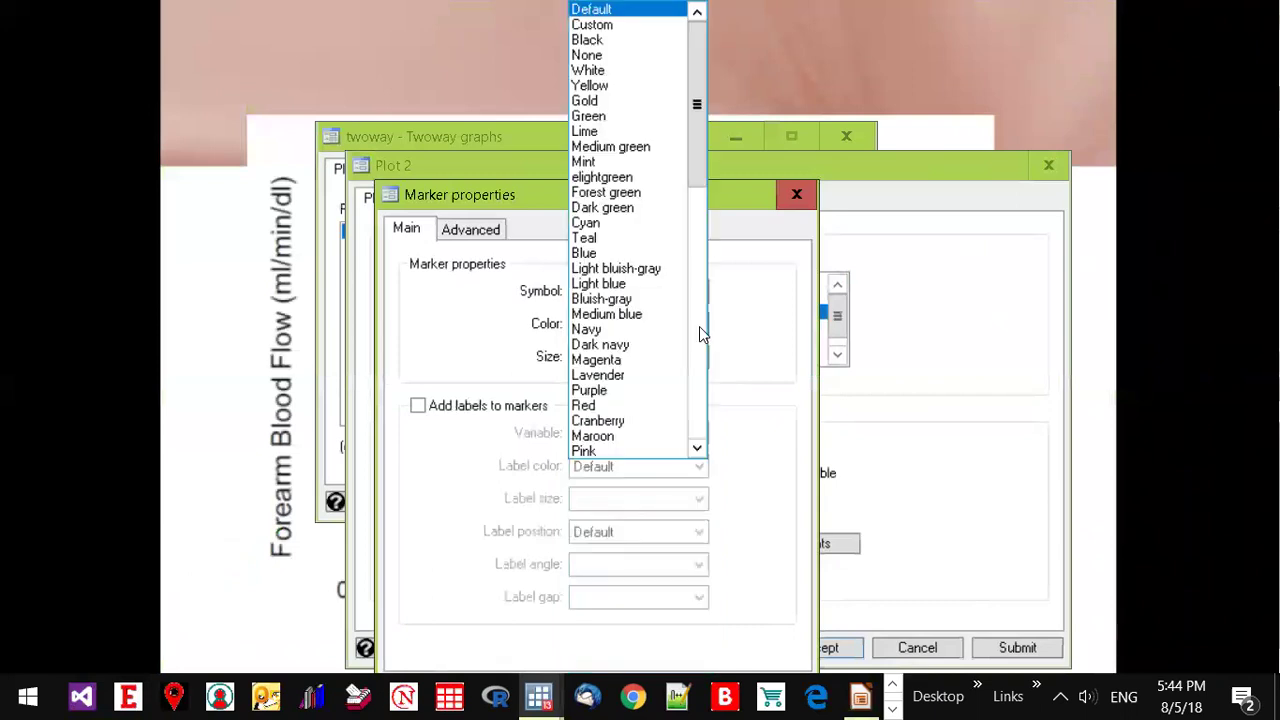
{"action": "left_click", "coordinate": [654, 390]}
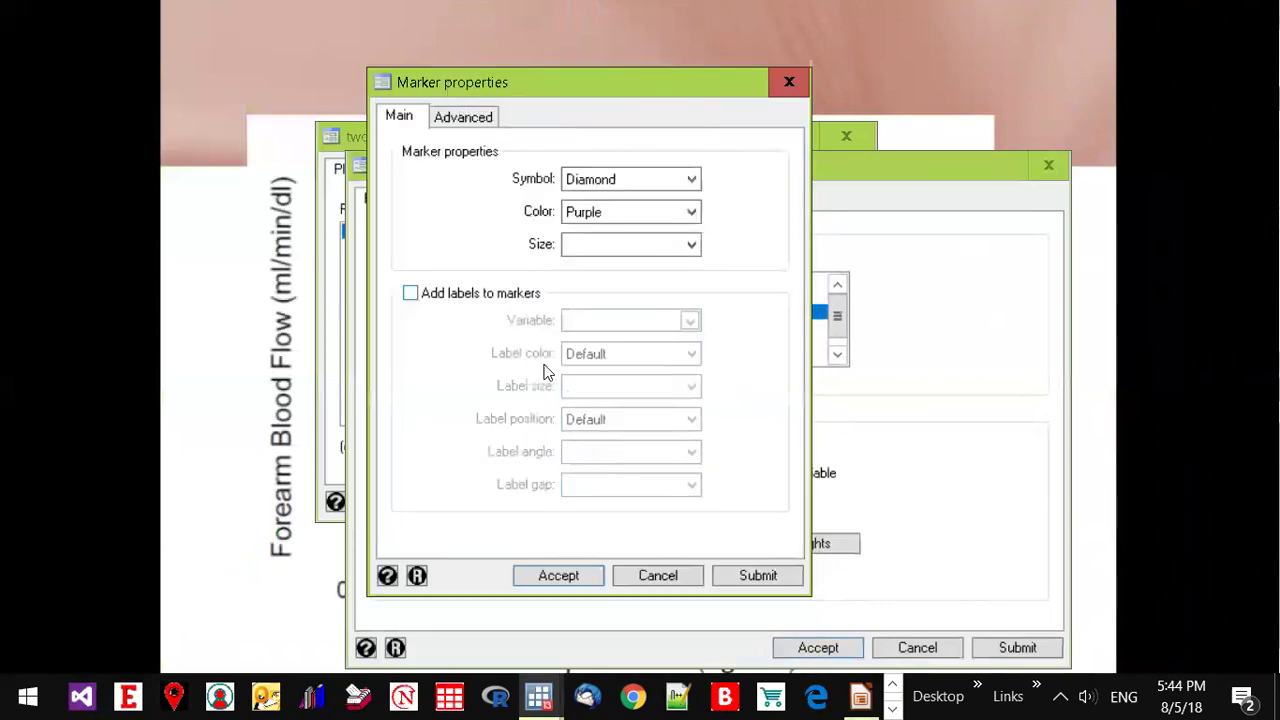
{"action": "left_click", "coordinate": [560, 575]}
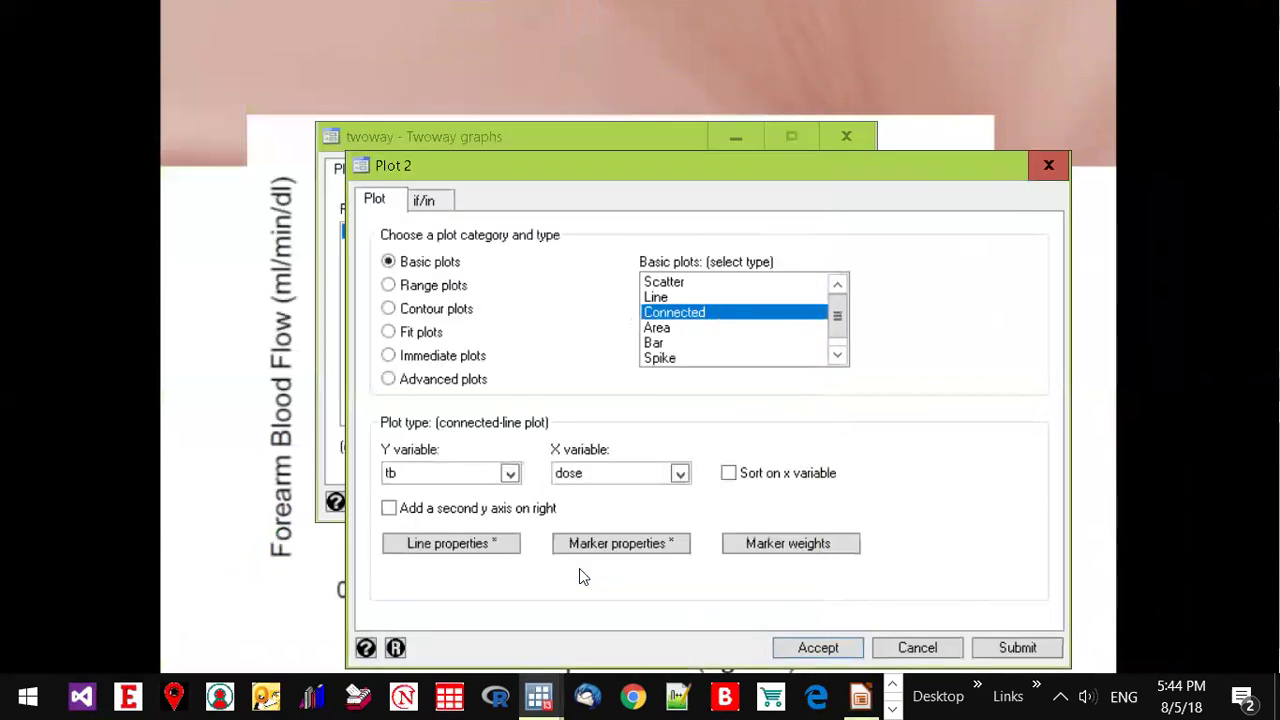
{"action": "left_click", "coordinate": [1016, 648]}
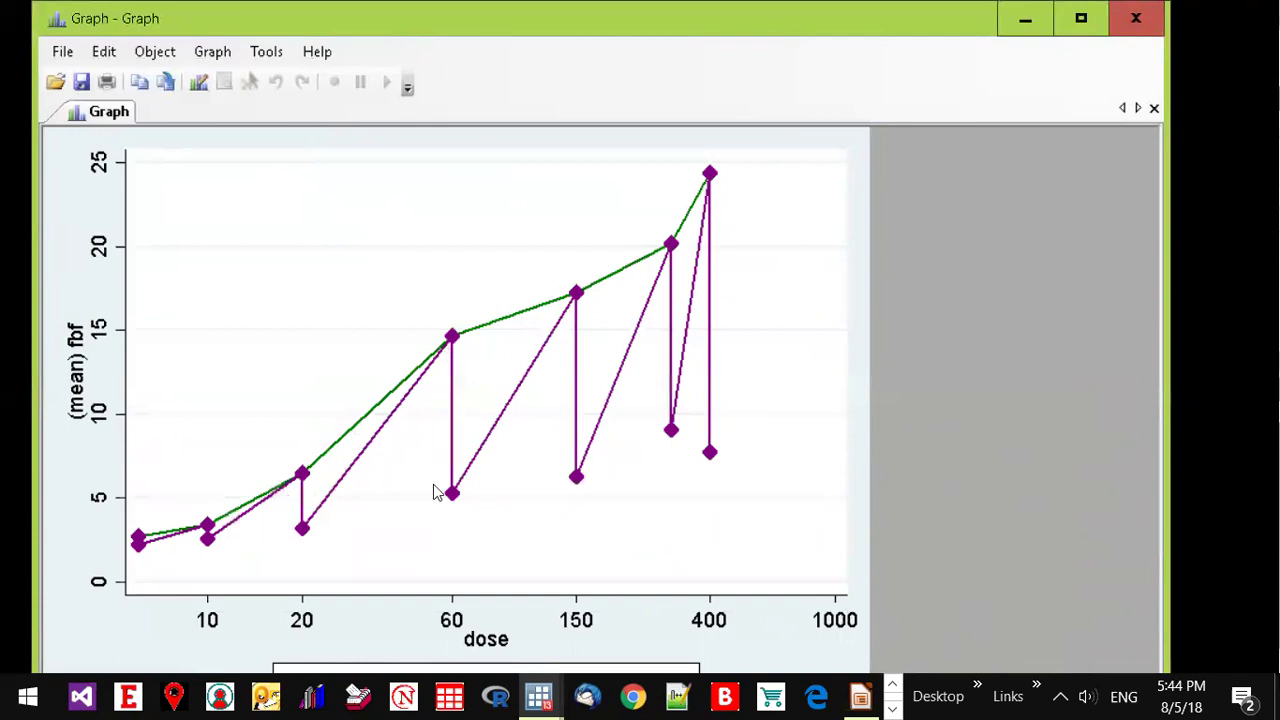
{"action": "key", "text": "alt+Tab"}
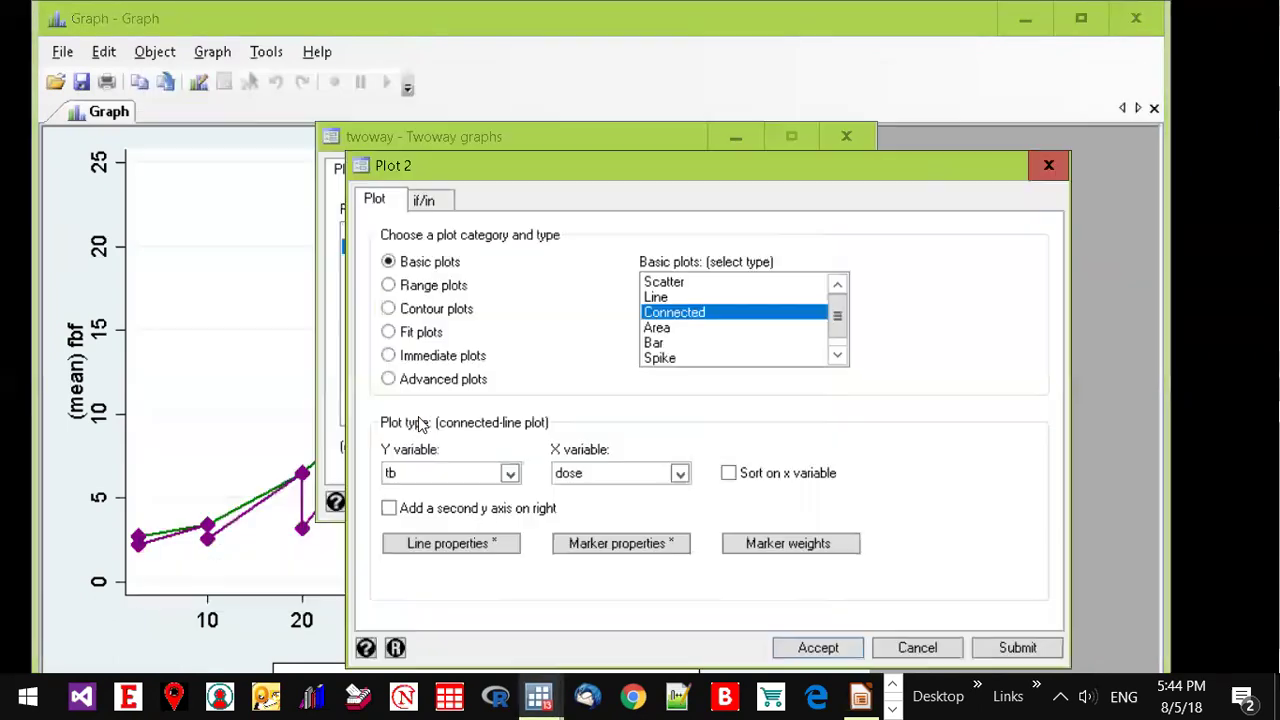
- Restrict the second plot to observations with race==2 and redraw the graph
{"action": "left_click", "coordinate": [424, 200]}
{"action": "left_click", "coordinate": [428, 285]}
{"action": "type", "text": "race==2"}
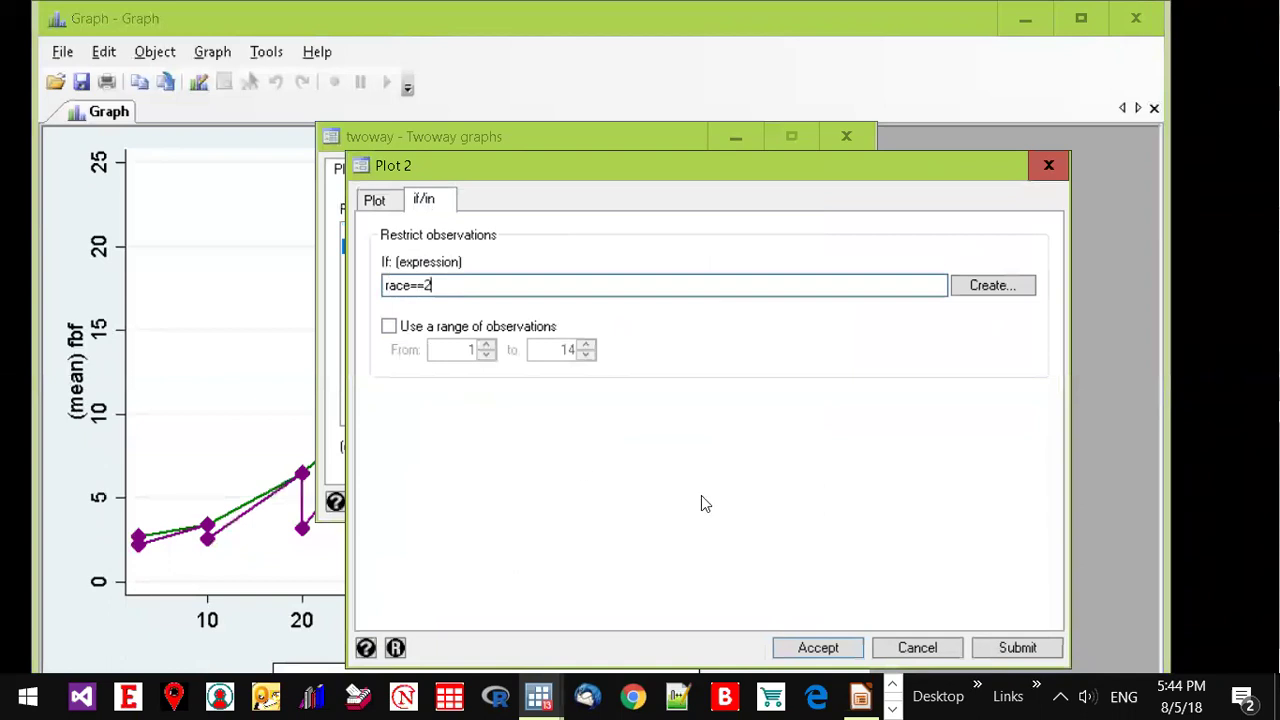
{"action": "left_click", "coordinate": [817, 648]}
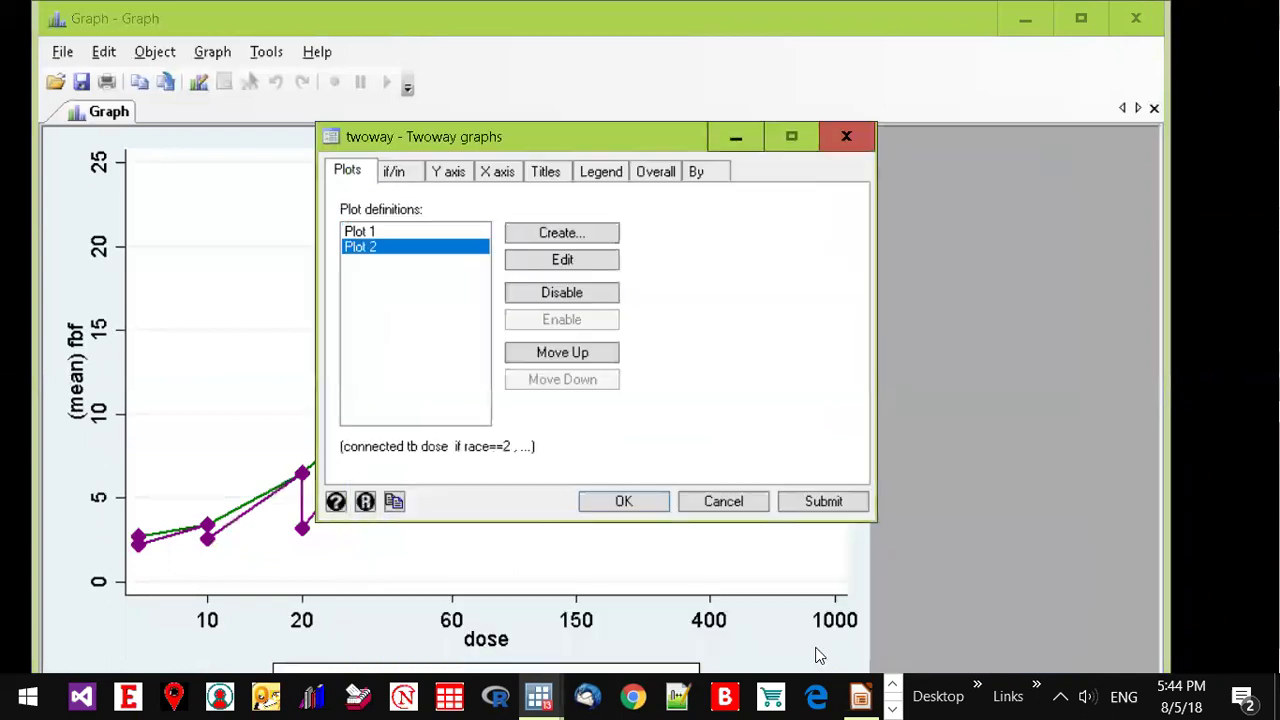
{"action": "left_click", "coordinate": [823, 502]}
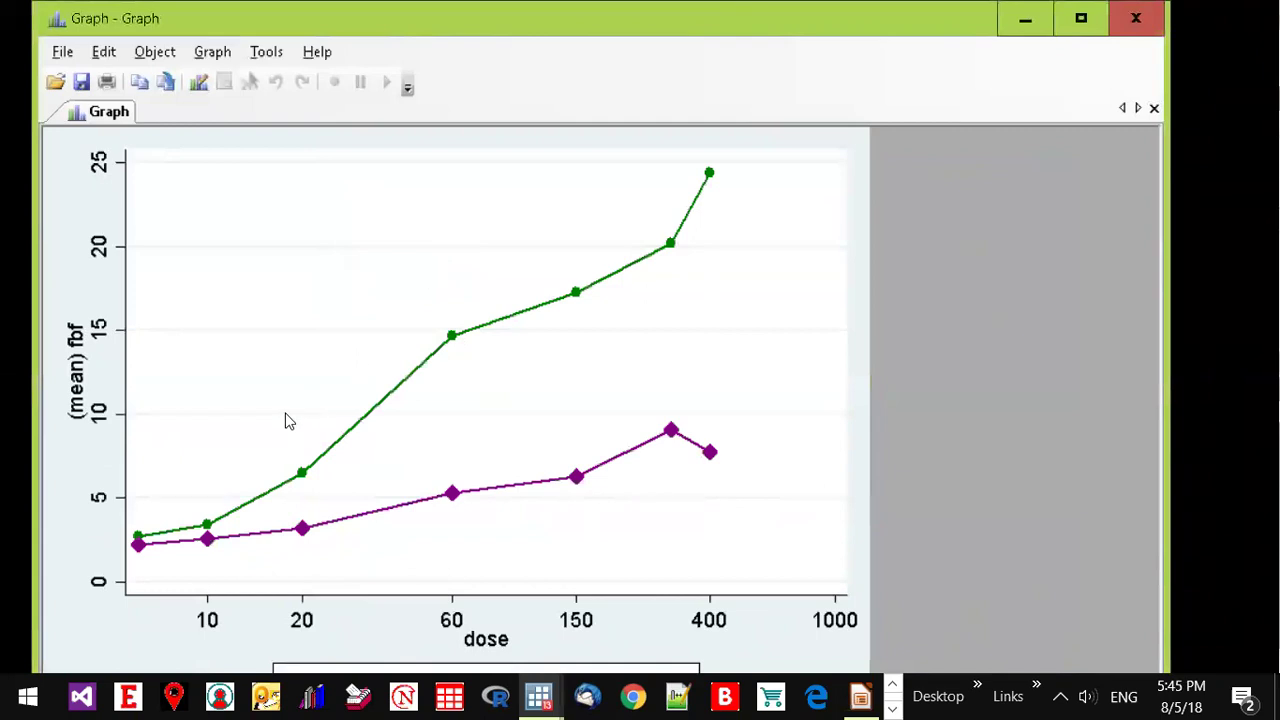
- Return to the twoway graph settings and create a third plot as a Range spike with Y1 variable ul, Y2 variable tb and X variable dose
{"action": "key", "text": "alt+Tab"}
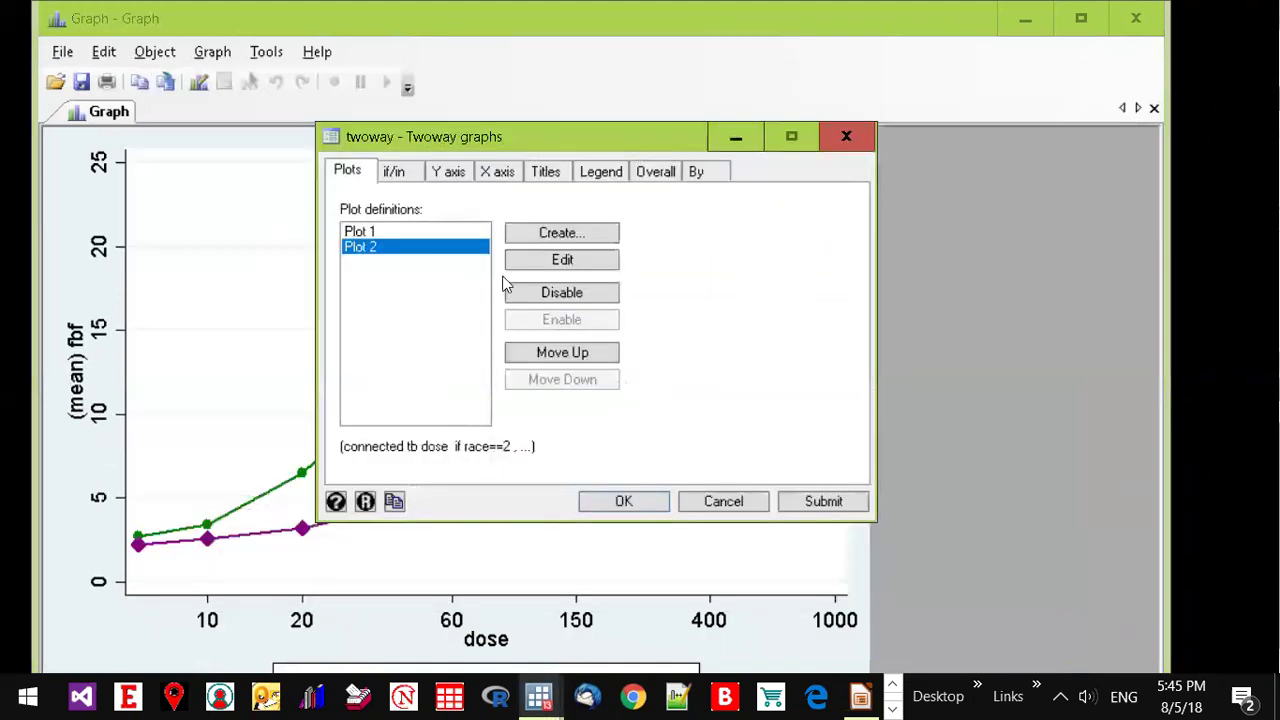
{"action": "left_click", "coordinate": [520, 234]}
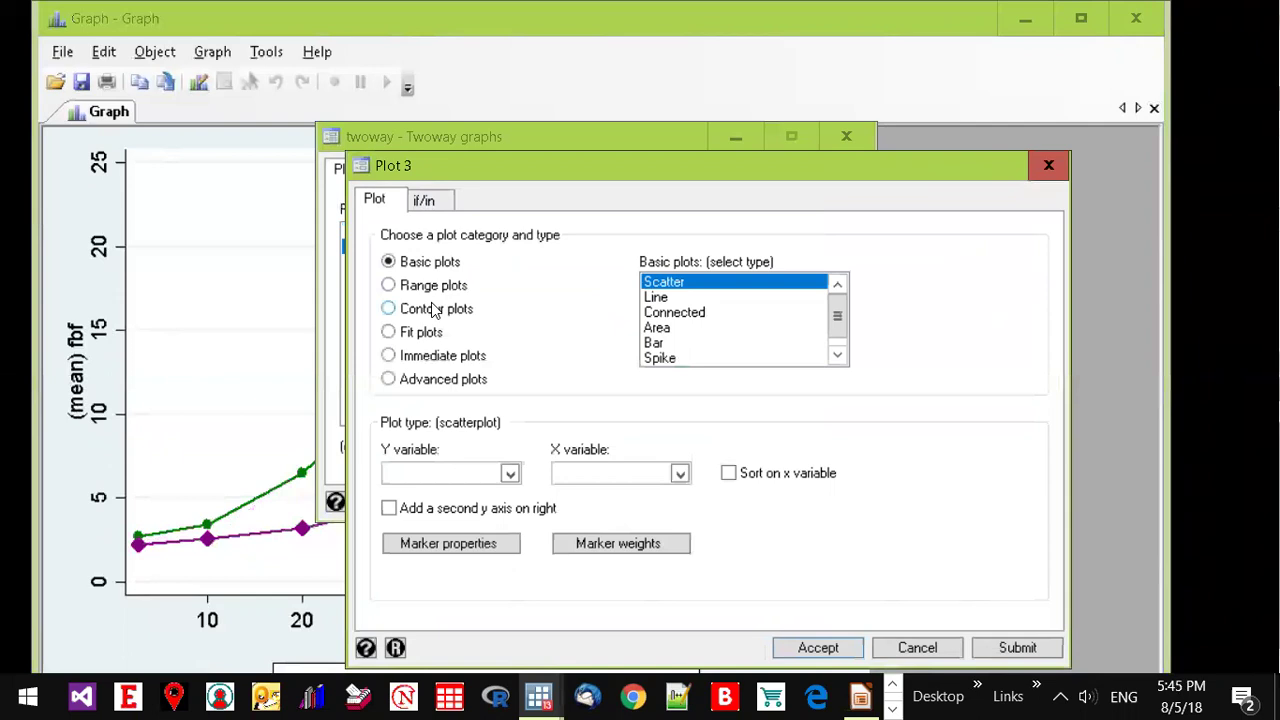
{"action": "left_click", "coordinate": [433, 293]}
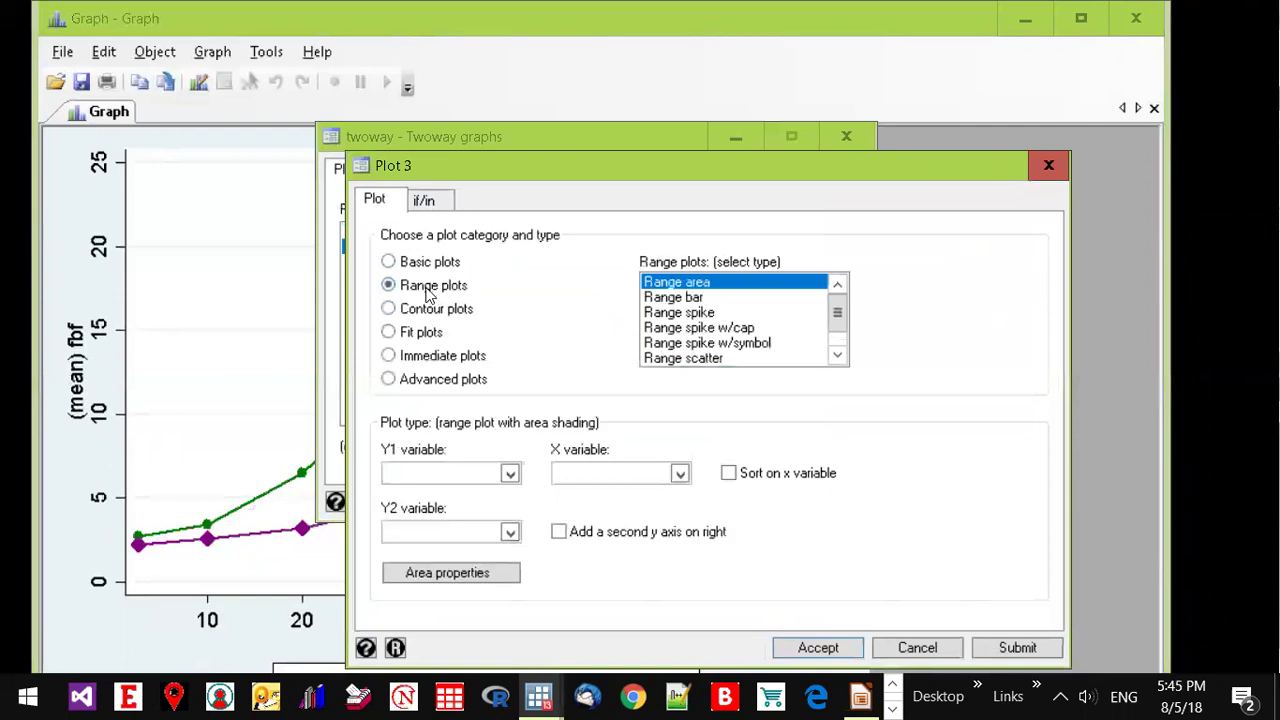
{"action": "left_click", "coordinate": [676, 313]}
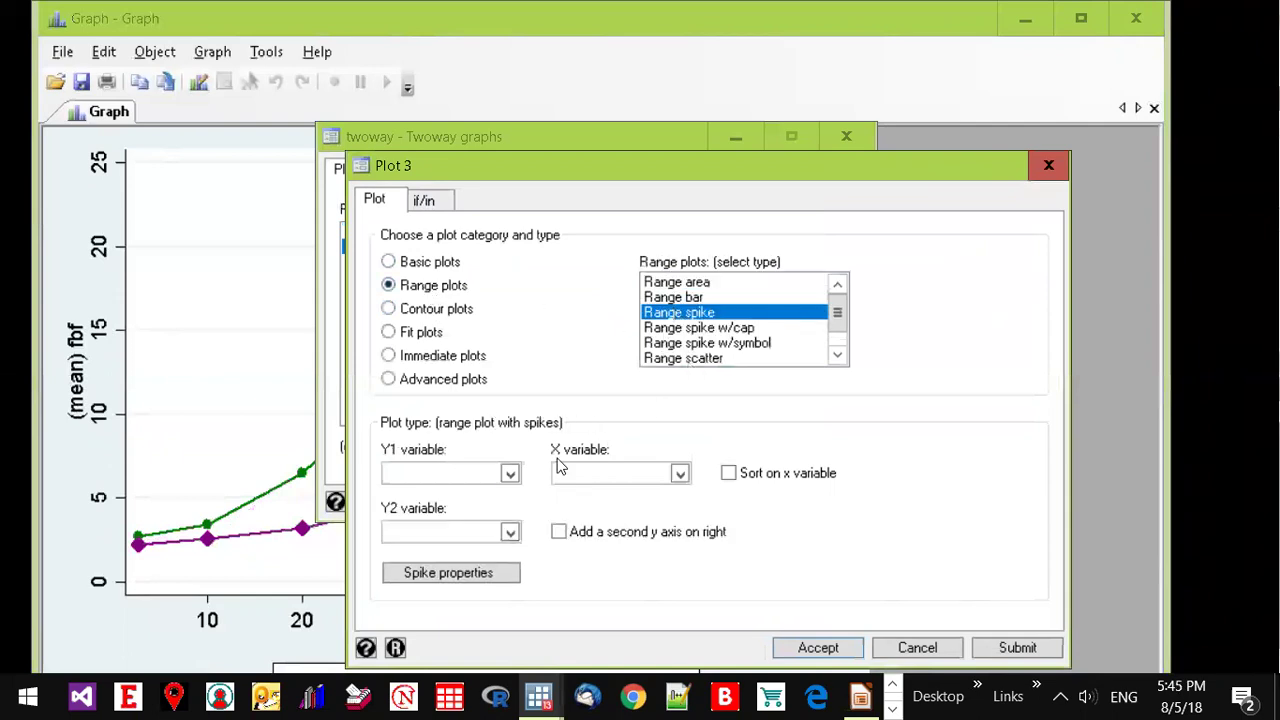
{"action": "left_click", "coordinate": [510, 474]}
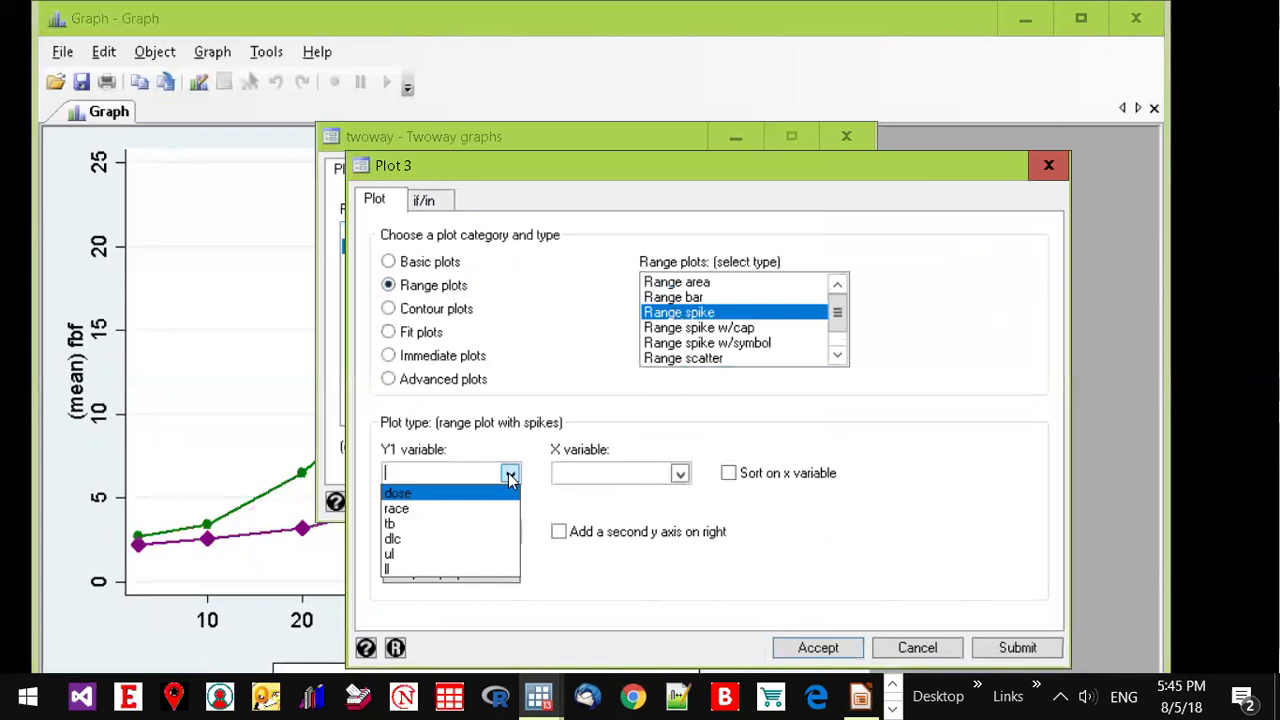
{"action": "left_click", "coordinate": [473, 556]}
{"action": "left_click", "coordinate": [510, 532]}
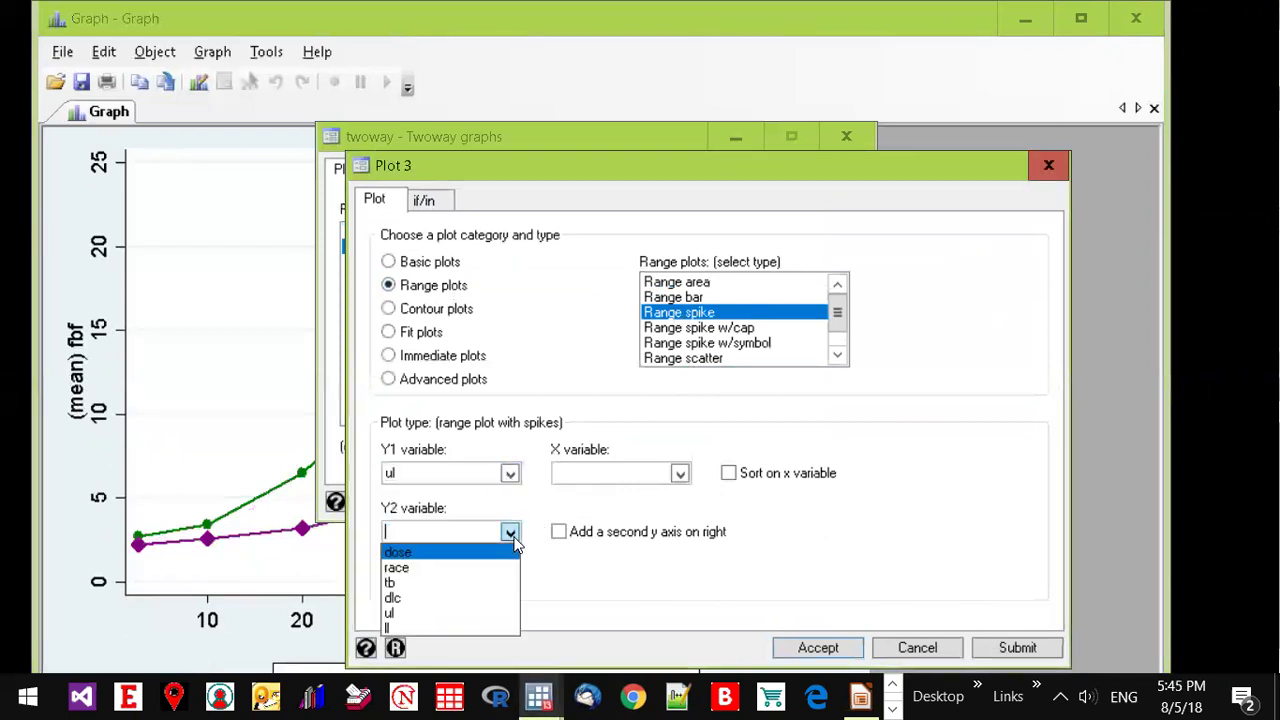
{"action": "left_click", "coordinate": [481, 588]}
{"action": "left_click", "coordinate": [680, 474]}
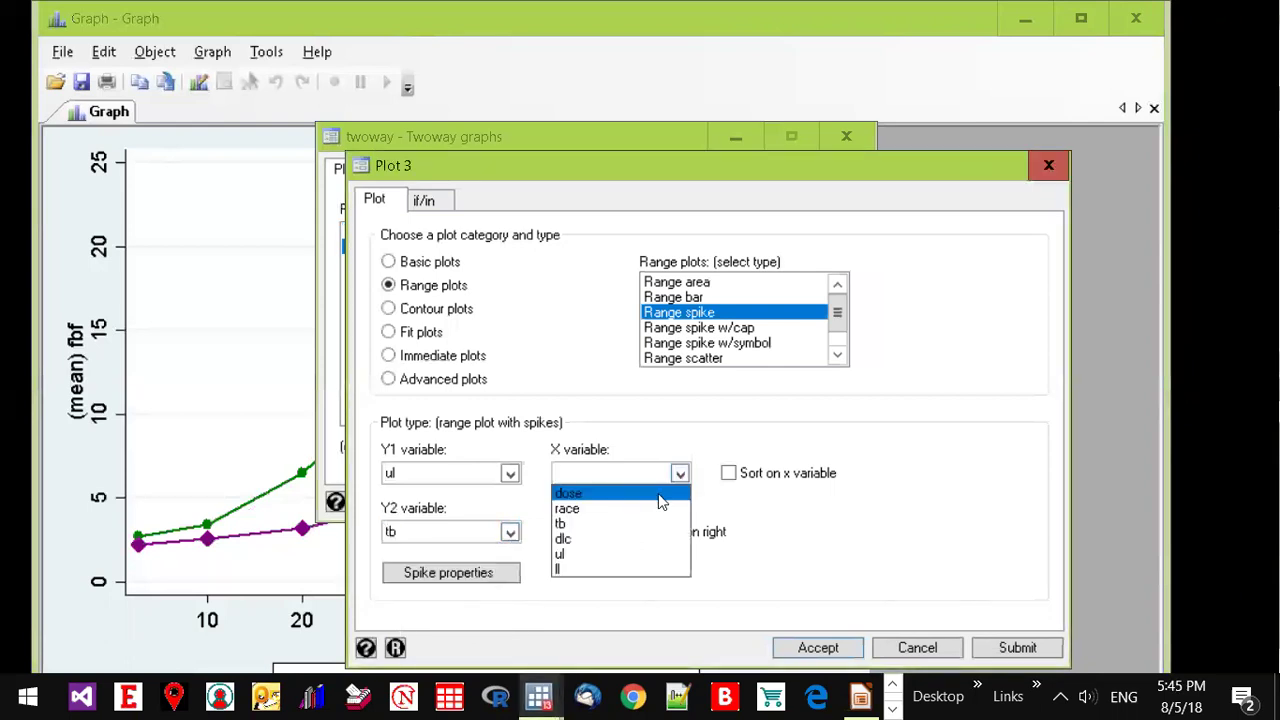
{"action": "left_click", "coordinate": [643, 494]}
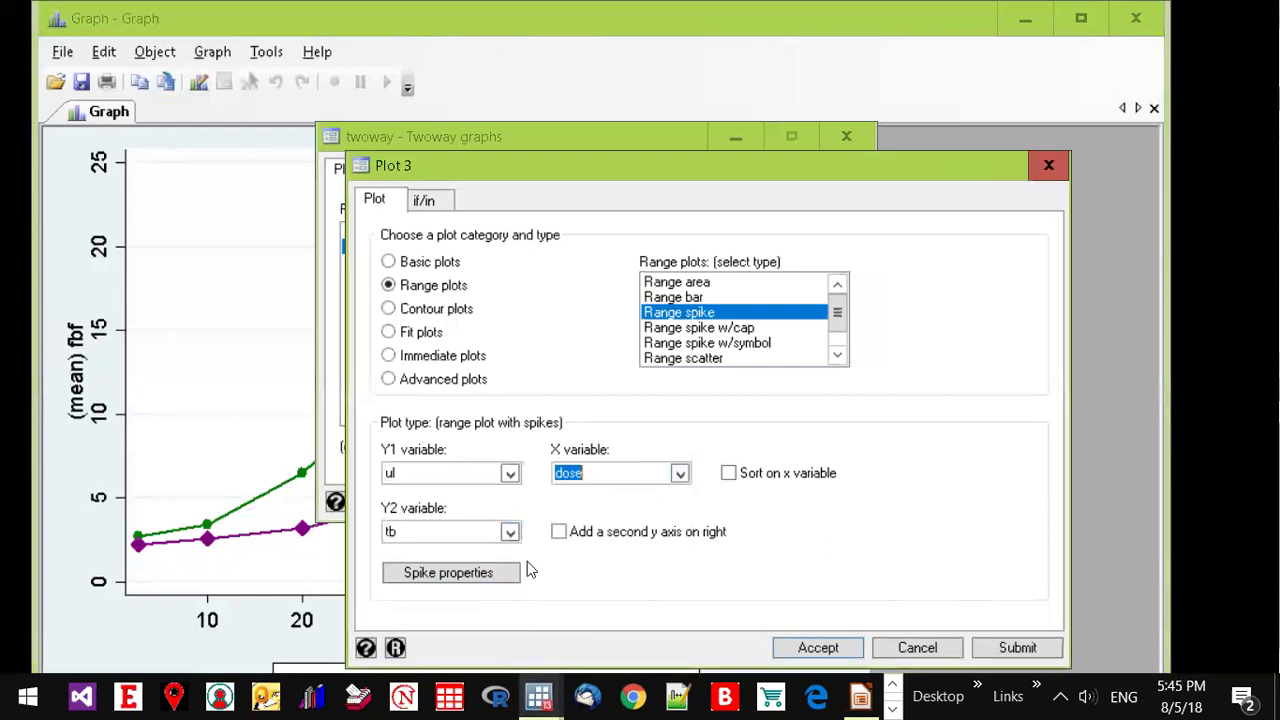
- Color the third plot's spikes Green and restrict the plot to observations with race==1
{"action": "left_click", "coordinate": [480, 572]}
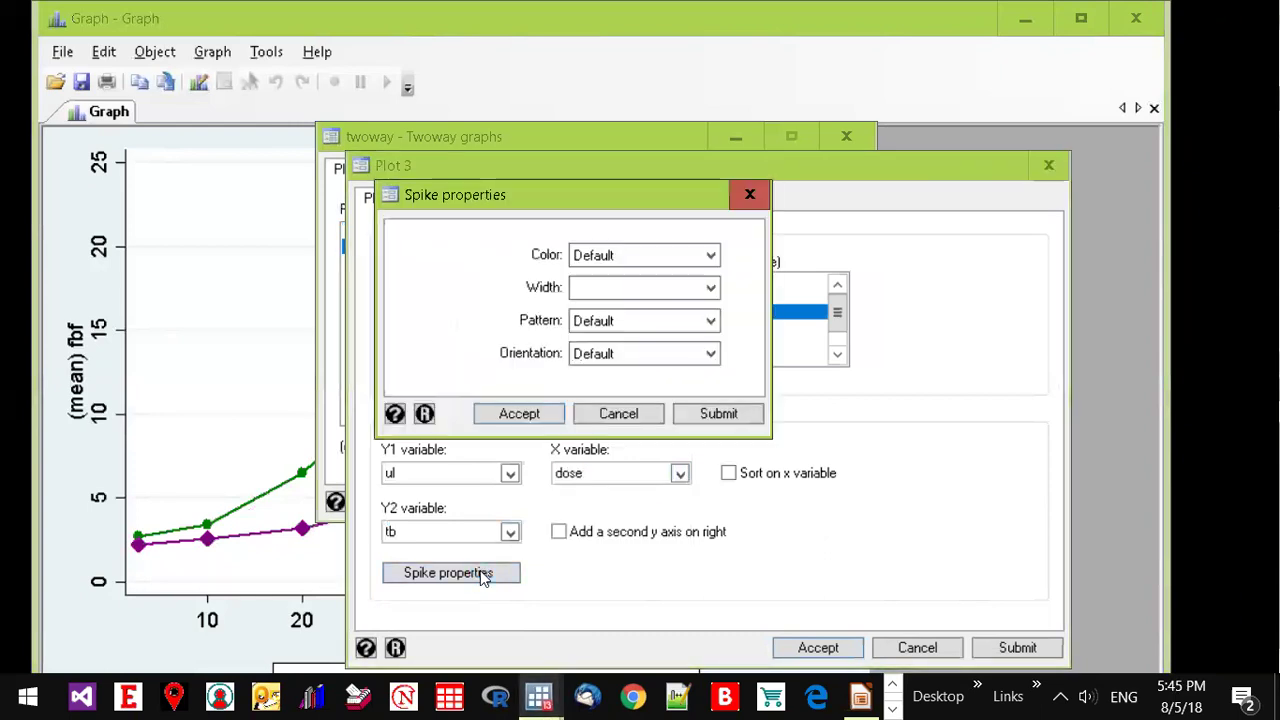
{"action": "left_click", "coordinate": [709, 260]}
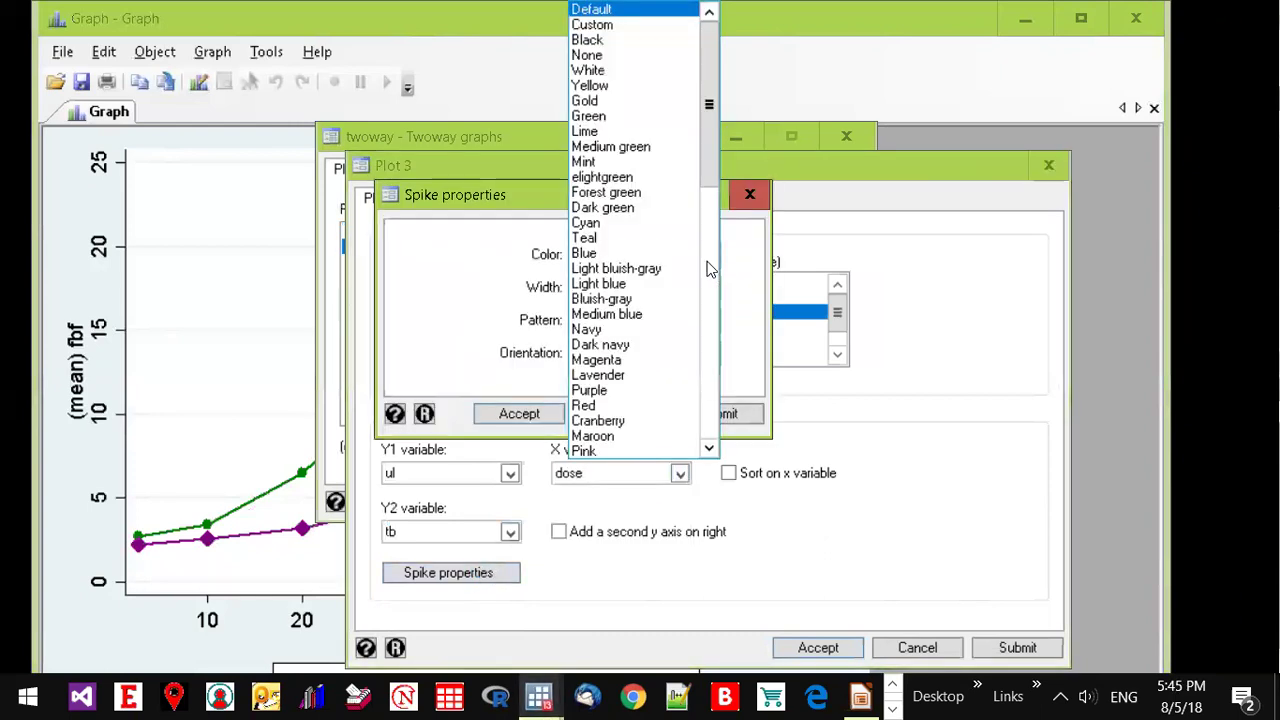
{"action": "left_click", "coordinate": [654, 118]}
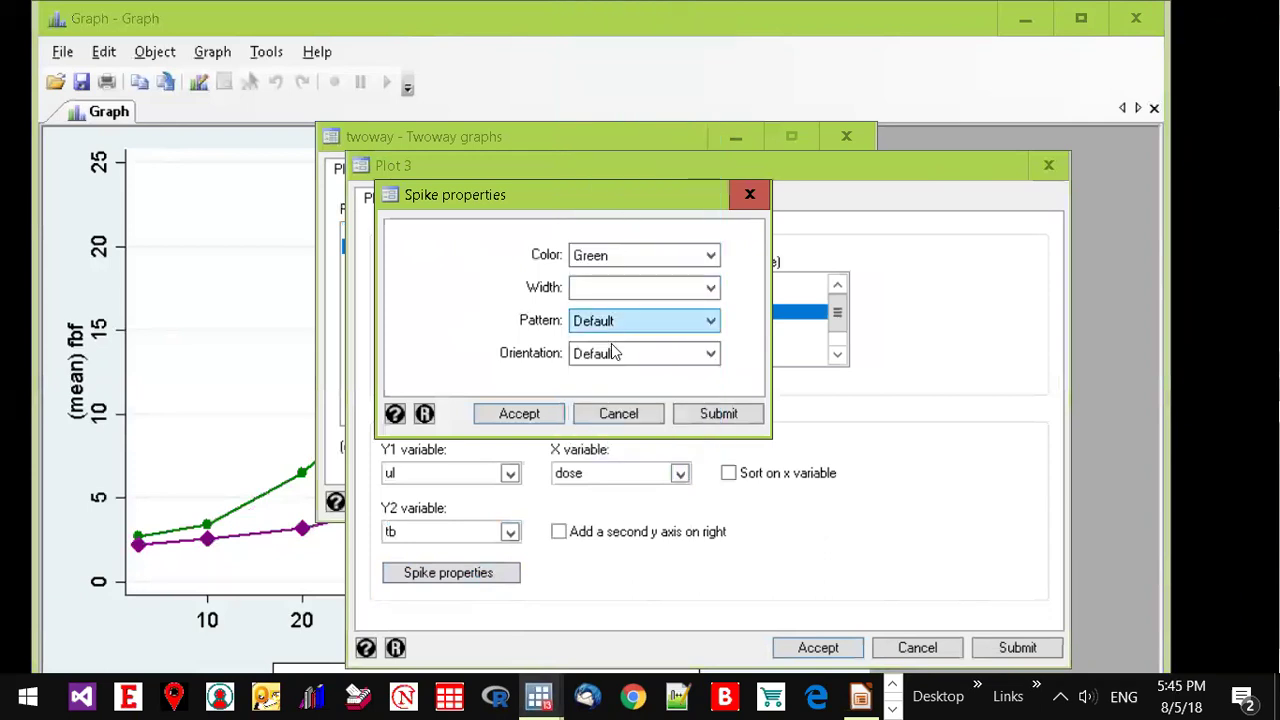
{"action": "left_click", "coordinate": [547, 419]}
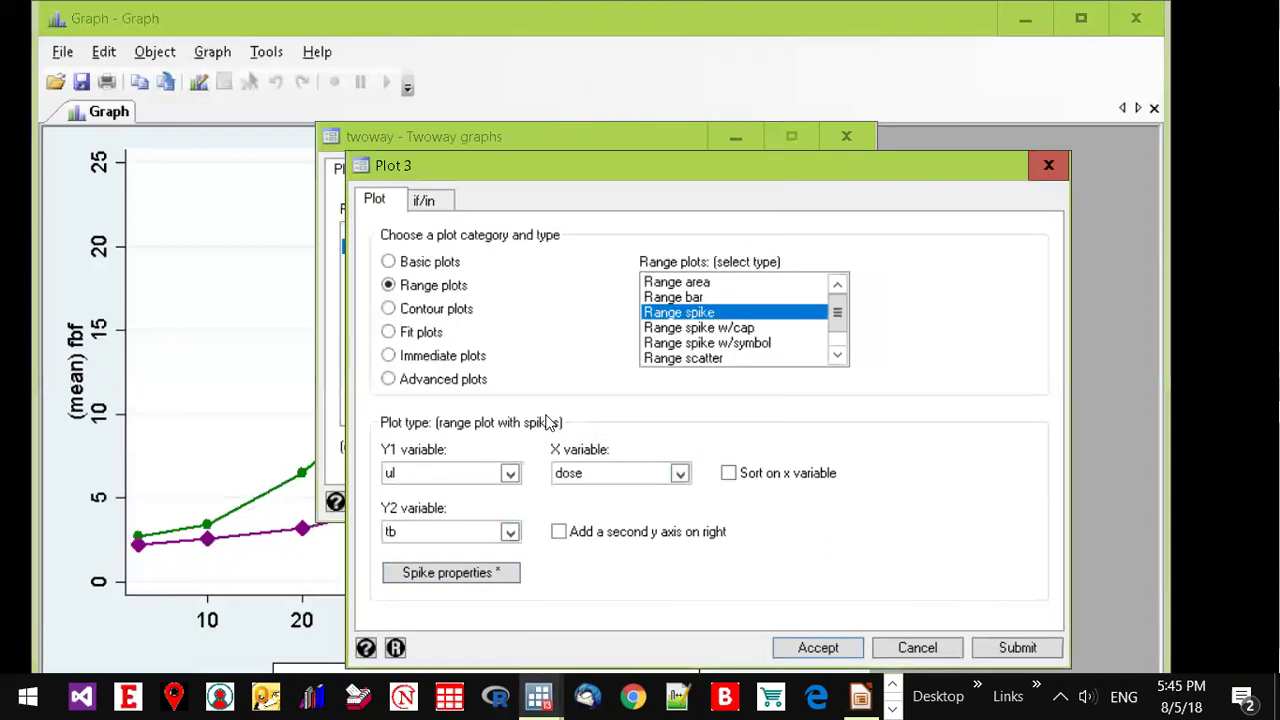
{"action": "left_click", "coordinate": [441, 200]}
{"action": "left_click", "coordinate": [421, 286]}
{"action": "type", "text": "race==1"}
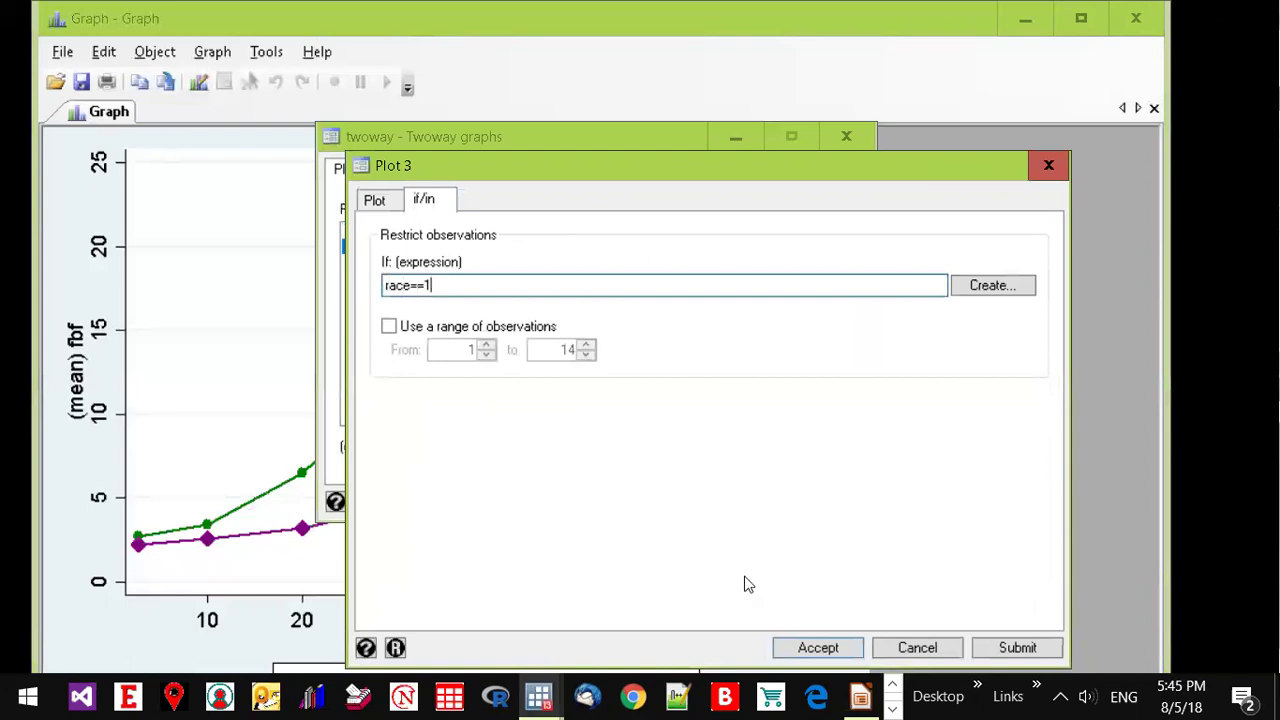
{"action": "left_click", "coordinate": [815, 648]}
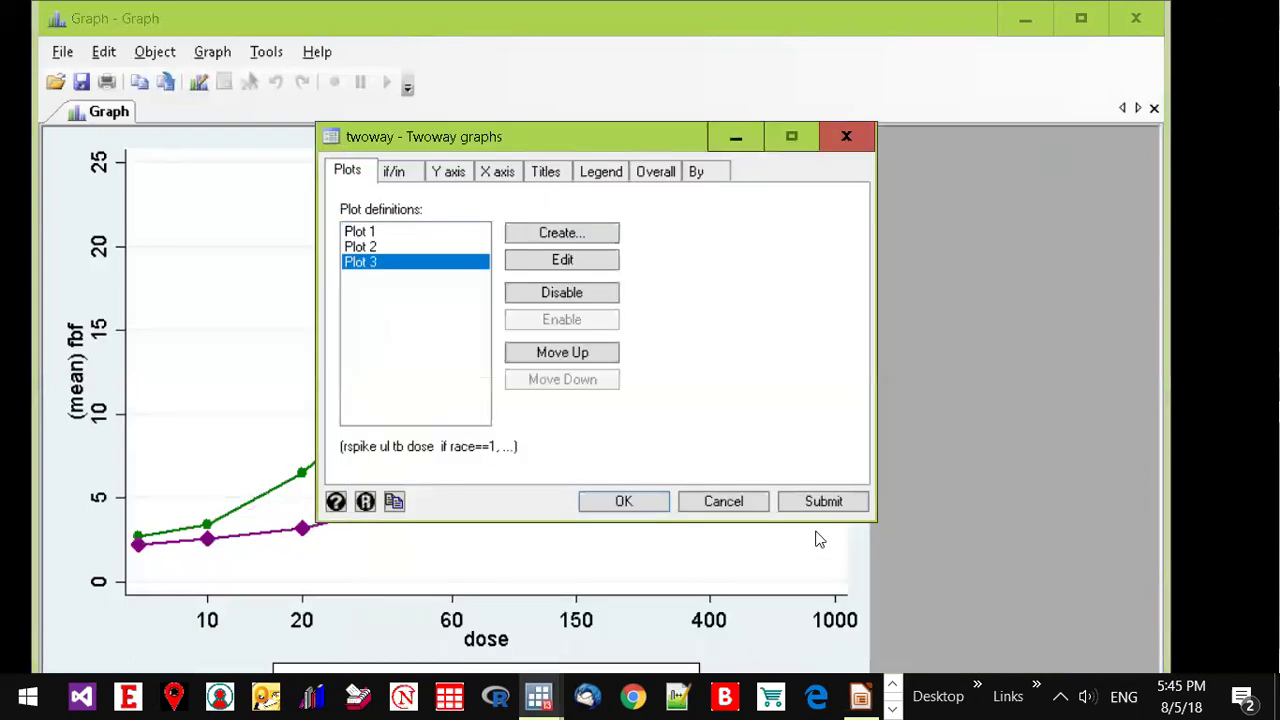
- Create a fourth plot as a Range spike with Y1 variable tb, Y2 variable ll and X variable dose
{"action": "left_click", "coordinate": [524, 233]}
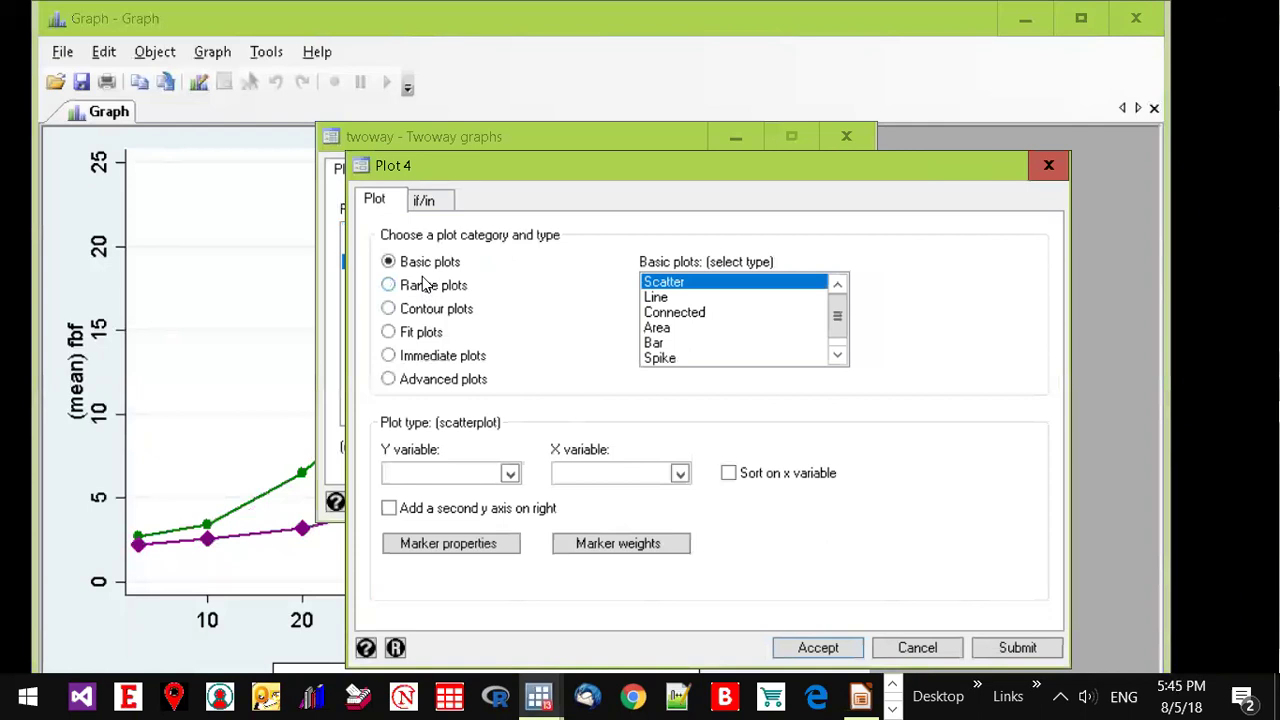
{"action": "left_click", "coordinate": [428, 287]}
{"action": "left_click", "coordinate": [700, 313]}
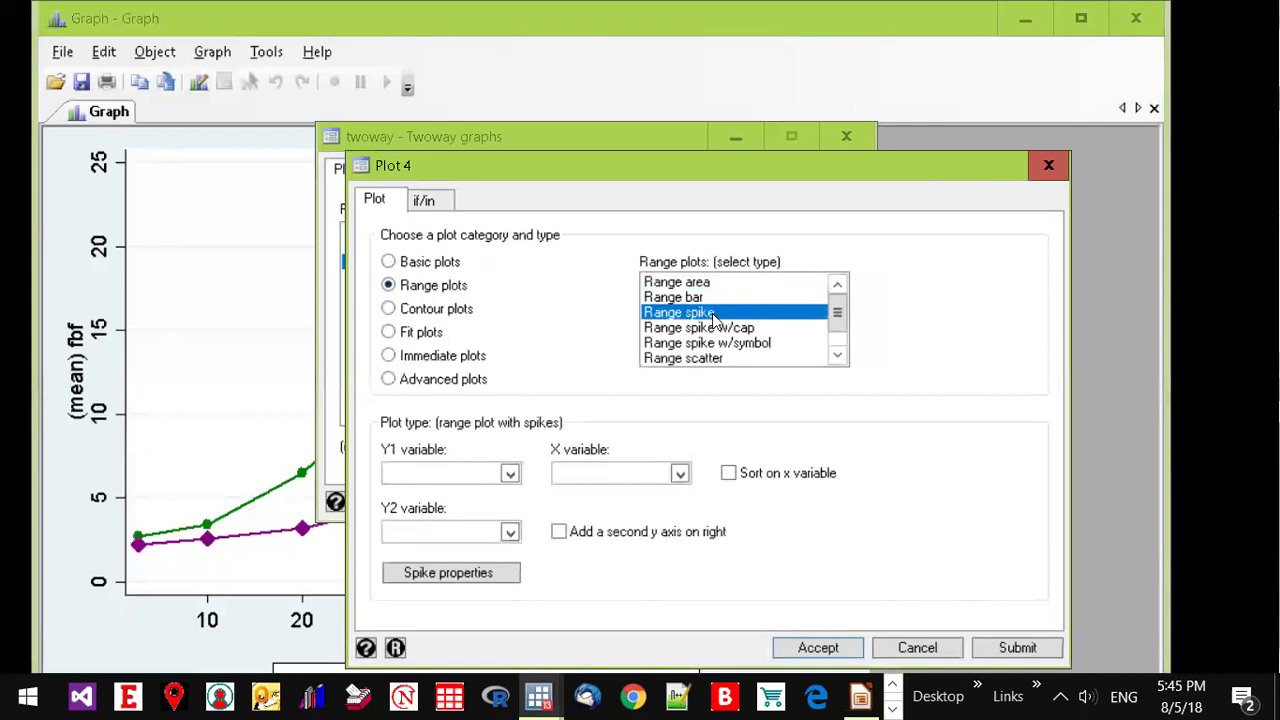
{"action": "left_click", "coordinate": [510, 475]}
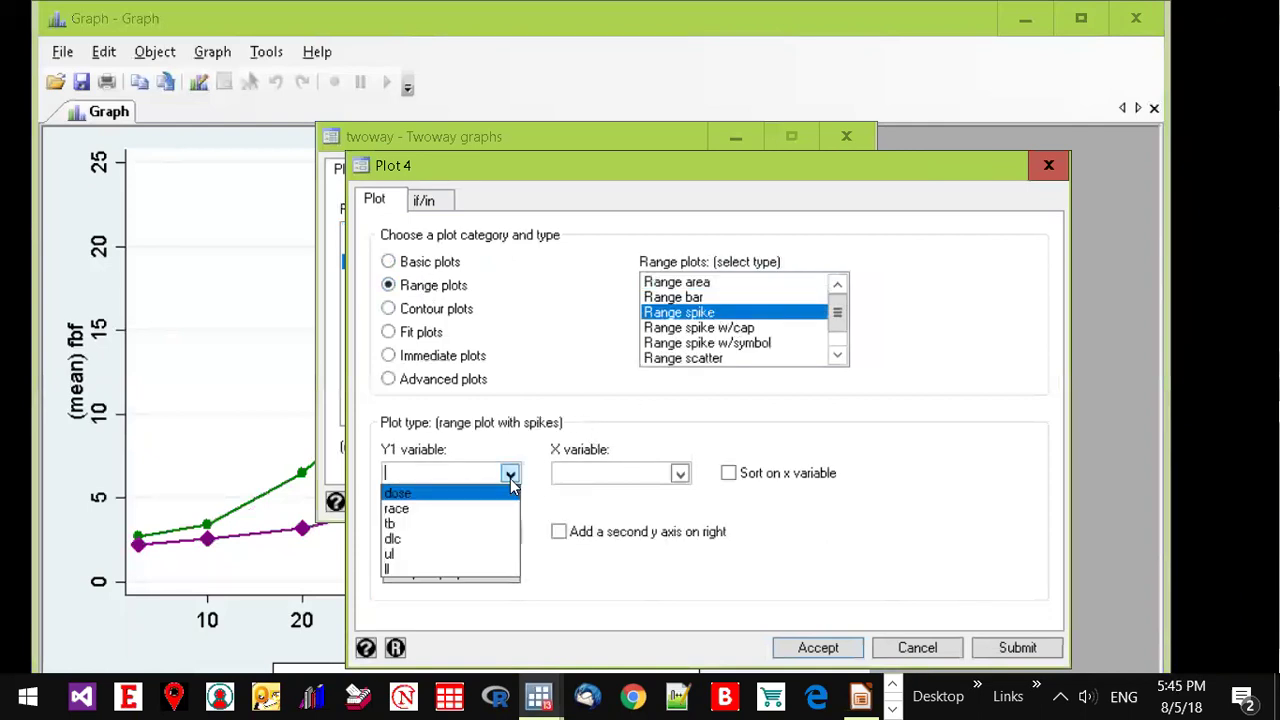
{"action": "left_click", "coordinate": [460, 524]}
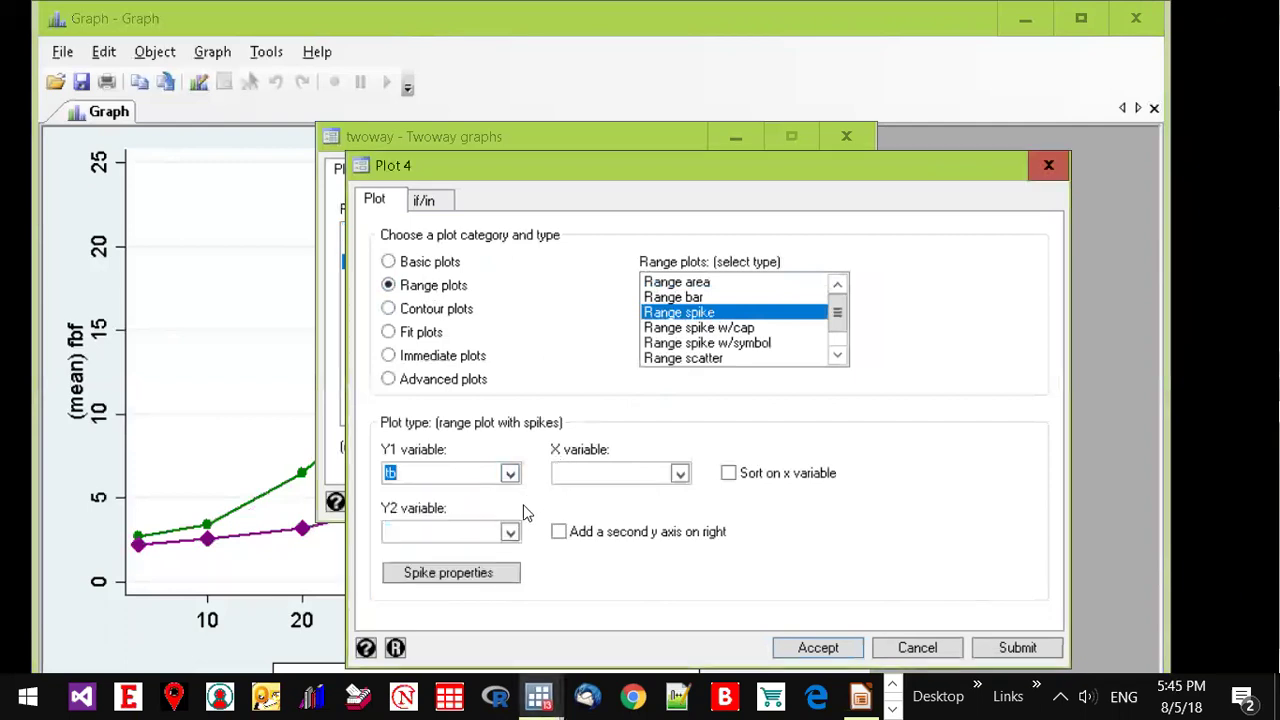
{"action": "left_click", "coordinate": [510, 532]}
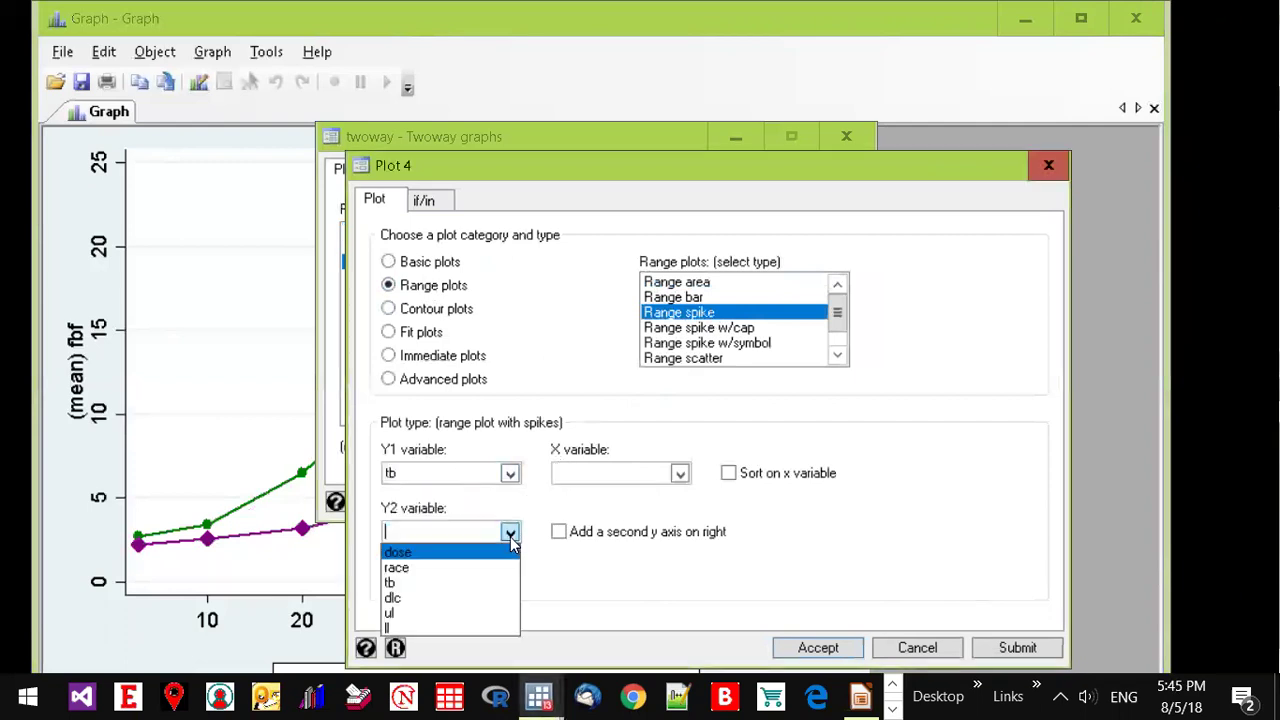
{"action": "left_click", "coordinate": [445, 629]}
{"action": "left_click", "coordinate": [680, 474]}
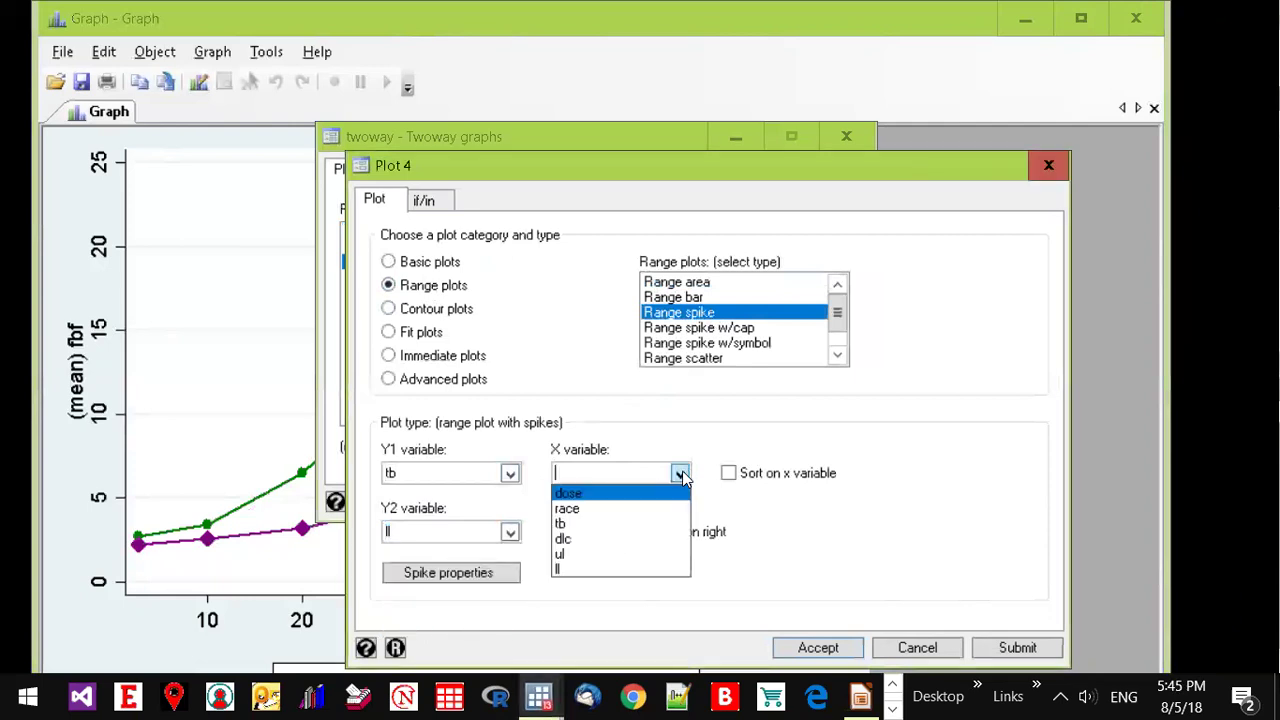
{"action": "left_click", "coordinate": [632, 496]}
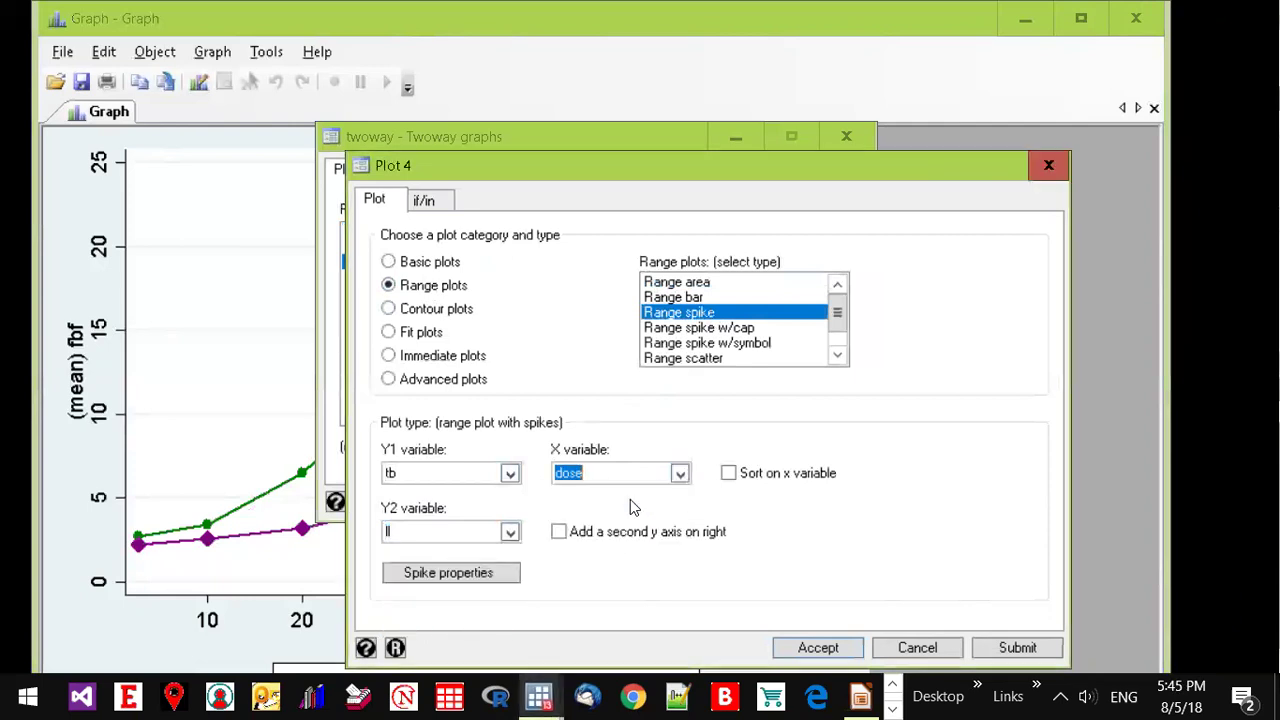
- Set the spike color of the fourth plot to Purple
{"action": "left_click", "coordinate": [503, 572]}
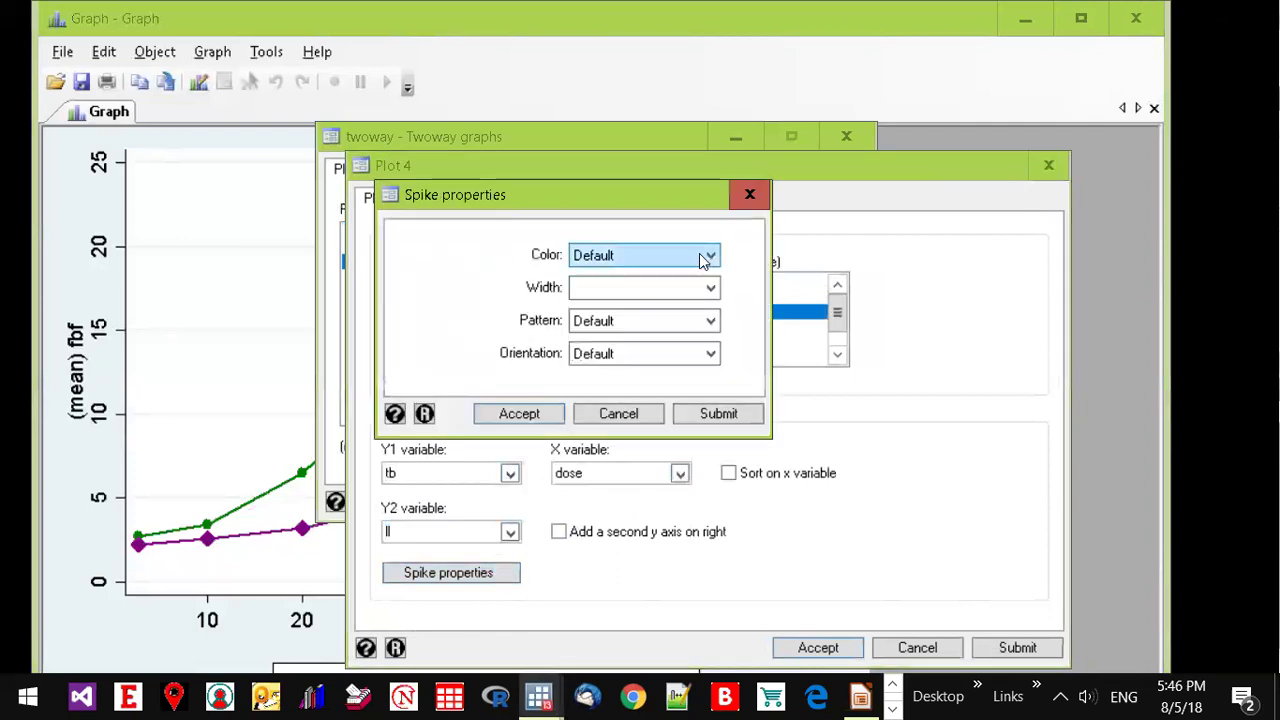
{"action": "left_click", "coordinate": [706, 255]}
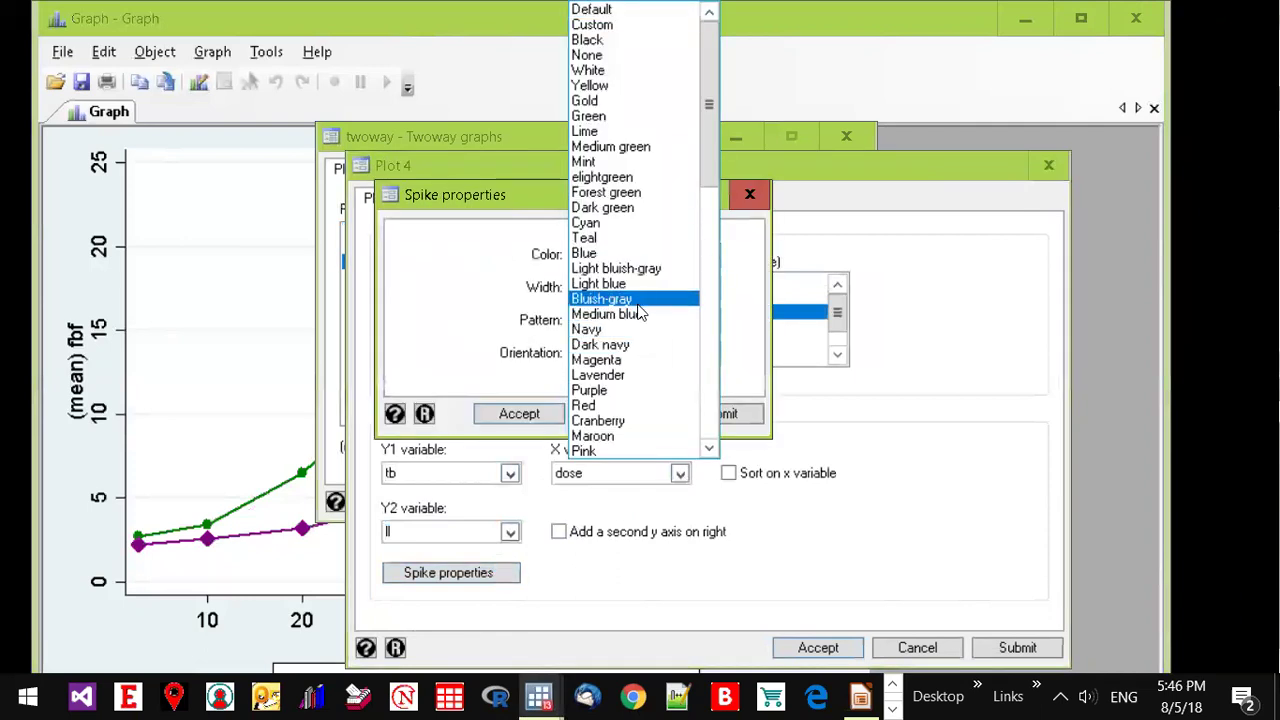
{"action": "left_click", "coordinate": [625, 391]}
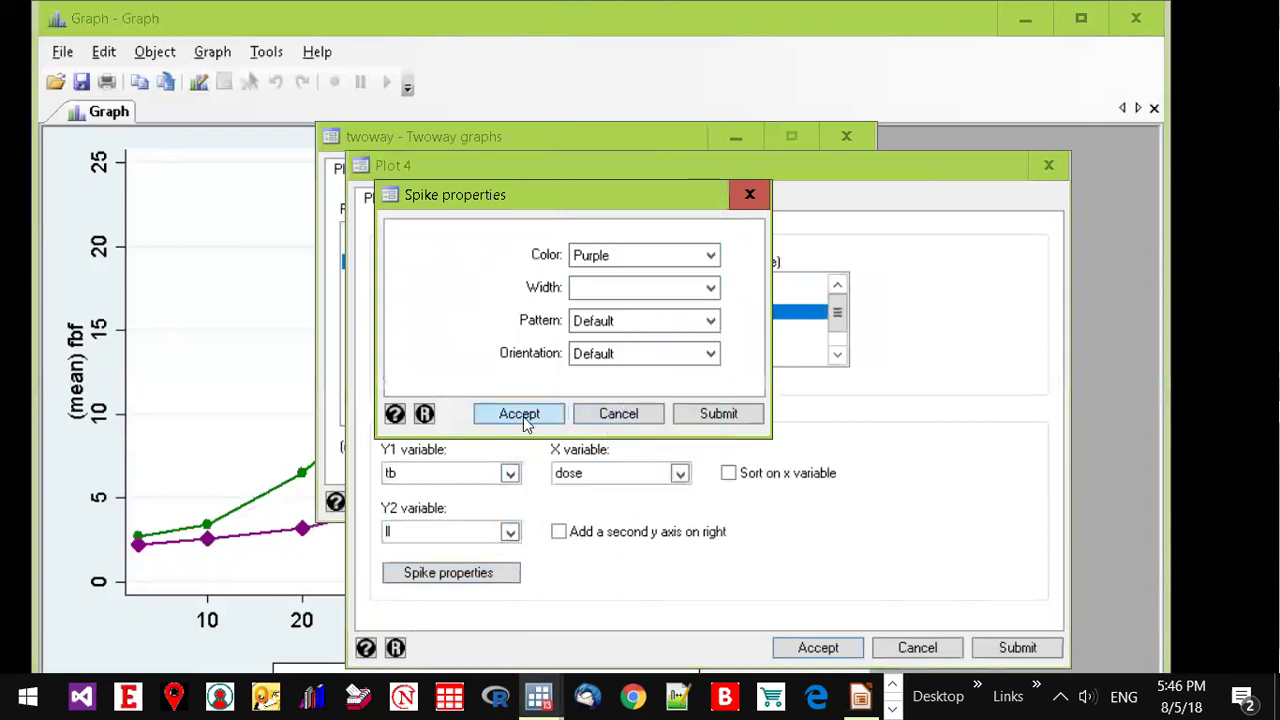
{"action": "left_click", "coordinate": [524, 418]}
- Restrict the fourth plot to observations with race==2 and redraw the graph with both sets of spikes
{"action": "left_click", "coordinate": [432, 204]}
{"action": "left_click", "coordinate": [428, 283]}
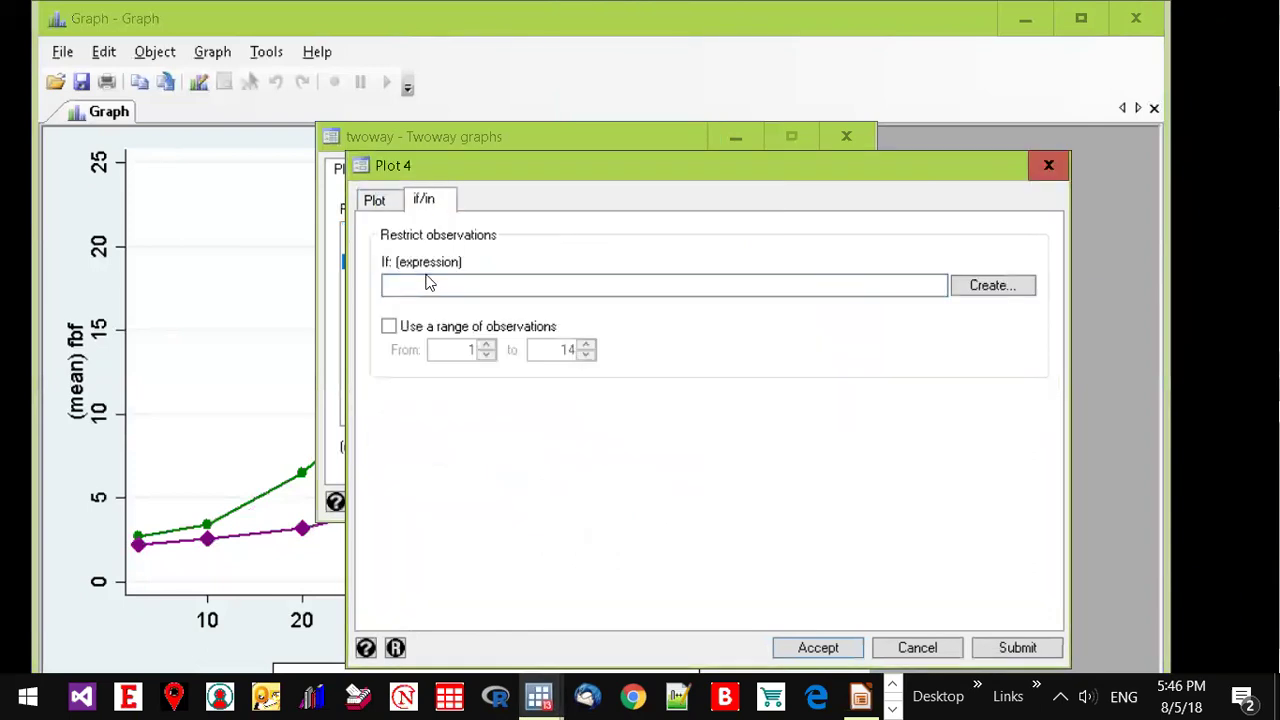
{"action": "type", "text": "race==2"}
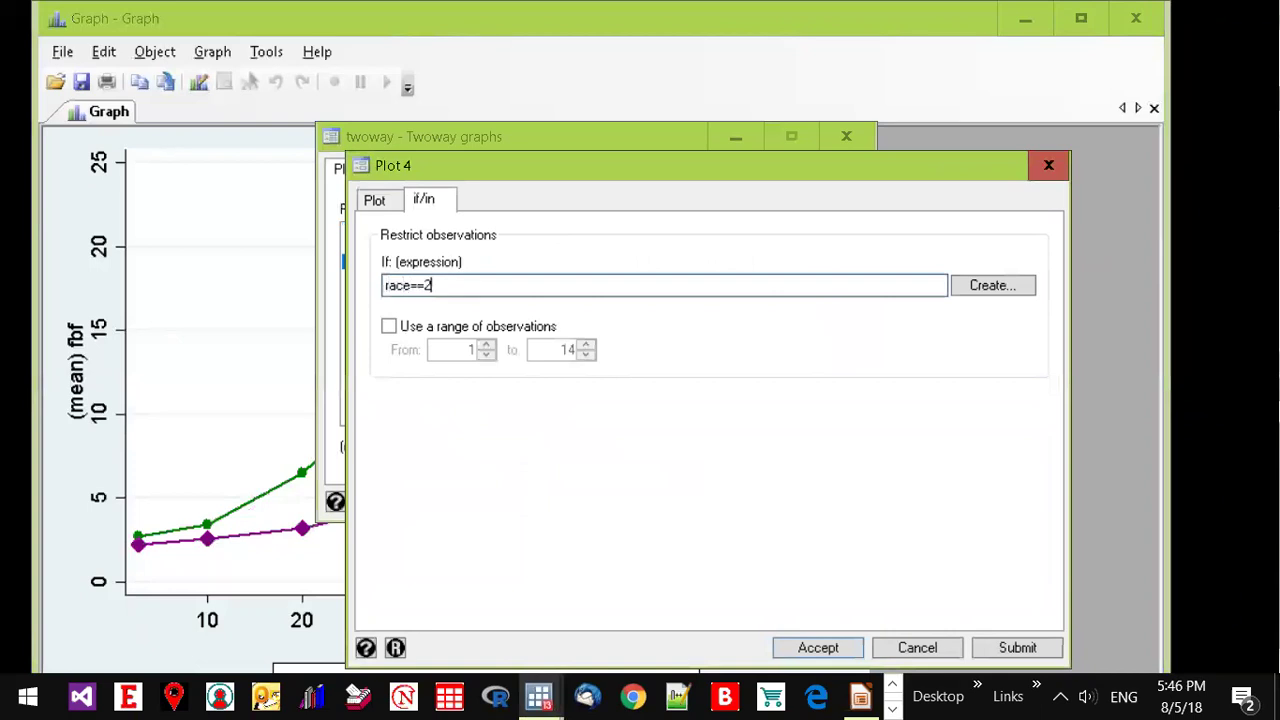
{"action": "left_click", "coordinate": [812, 647]}
{"action": "left_click", "coordinate": [822, 501]}
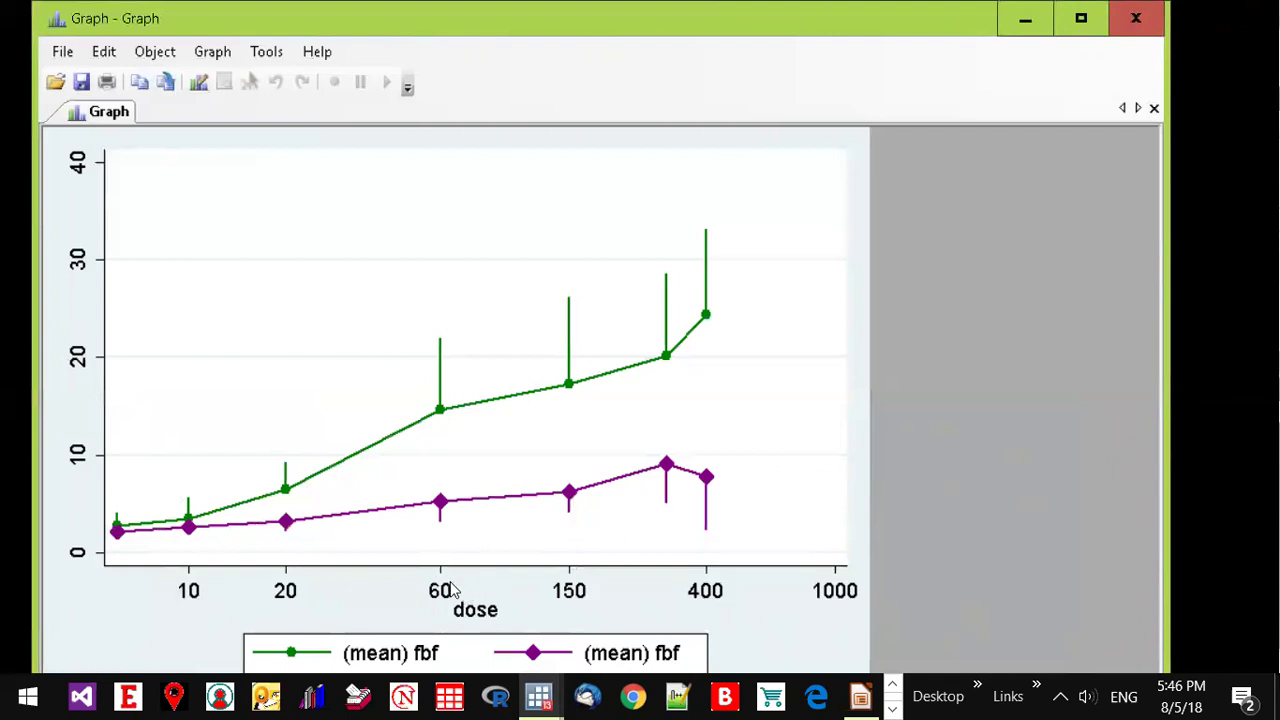
- Compare the graph with the reference figure, and set the y-axis title to "Luu luong mau canh tay" in the twoway graph settings
{"action": "key", "text": "alt+Tab"}
{"action": "key", "text": "alt+Tab"}
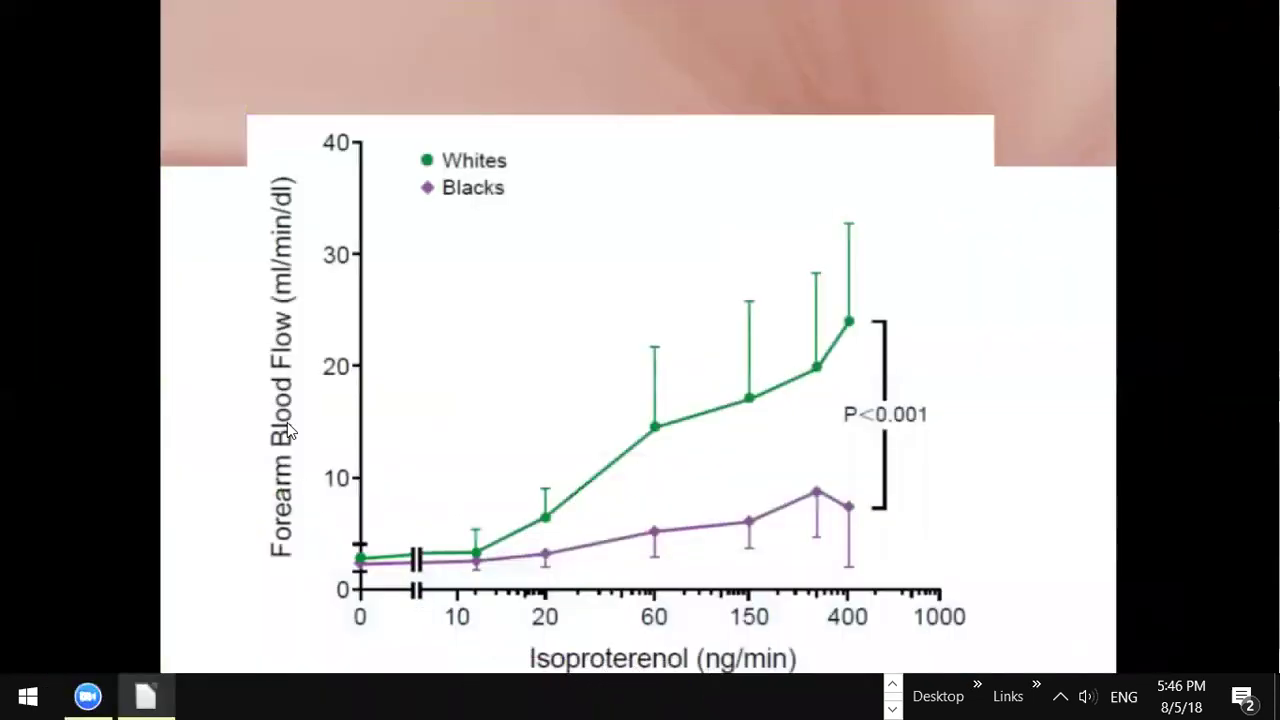
{"action": "key", "text": "alt+Tab"}
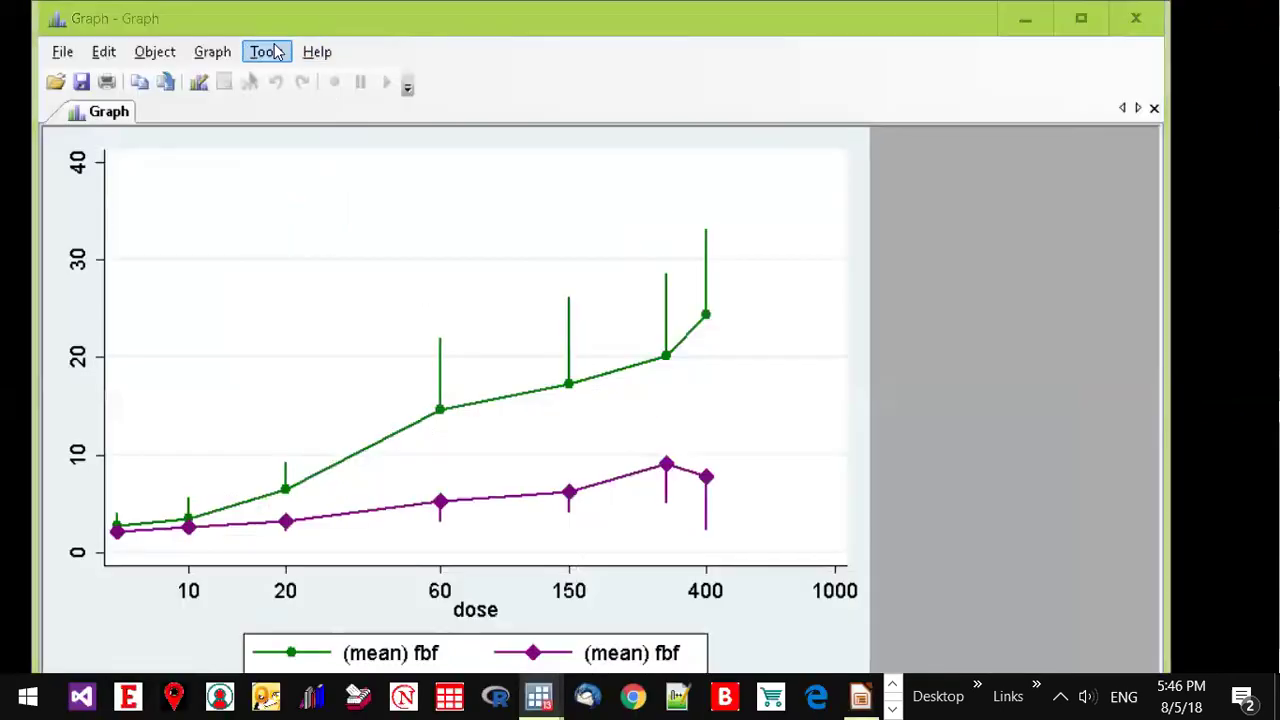
{"action": "key", "text": "alt+Tab"}
{"action": "key", "text": "alt+Tab"}
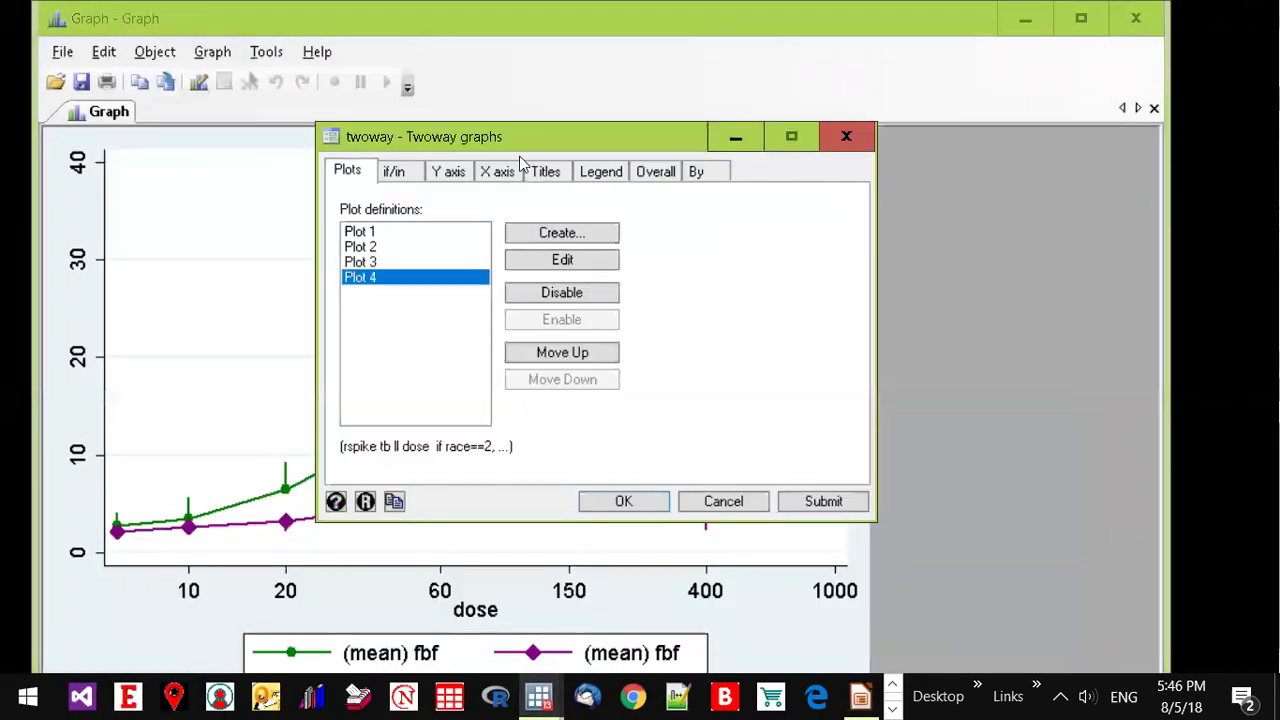
{"action": "left_click", "coordinate": [447, 176]}
{"action": "left_click", "coordinate": [410, 234]}
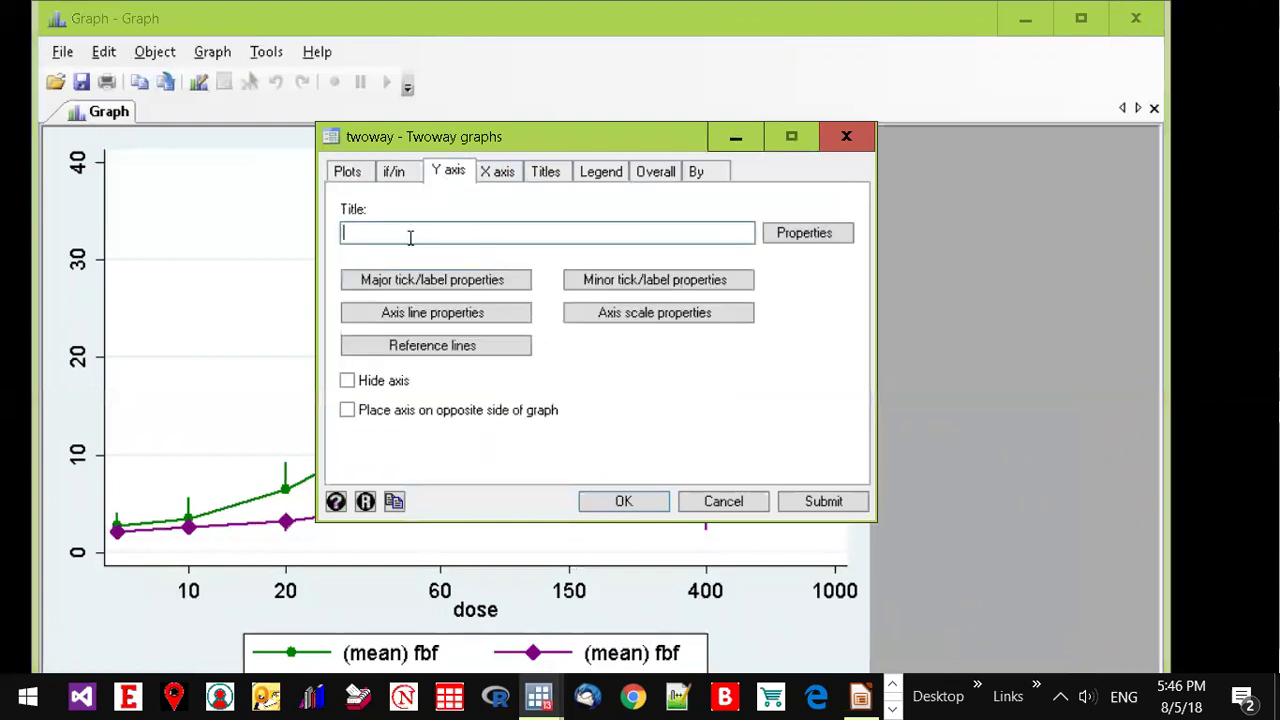
{"action": "type", "text": "Luu loong mau canh tay"}
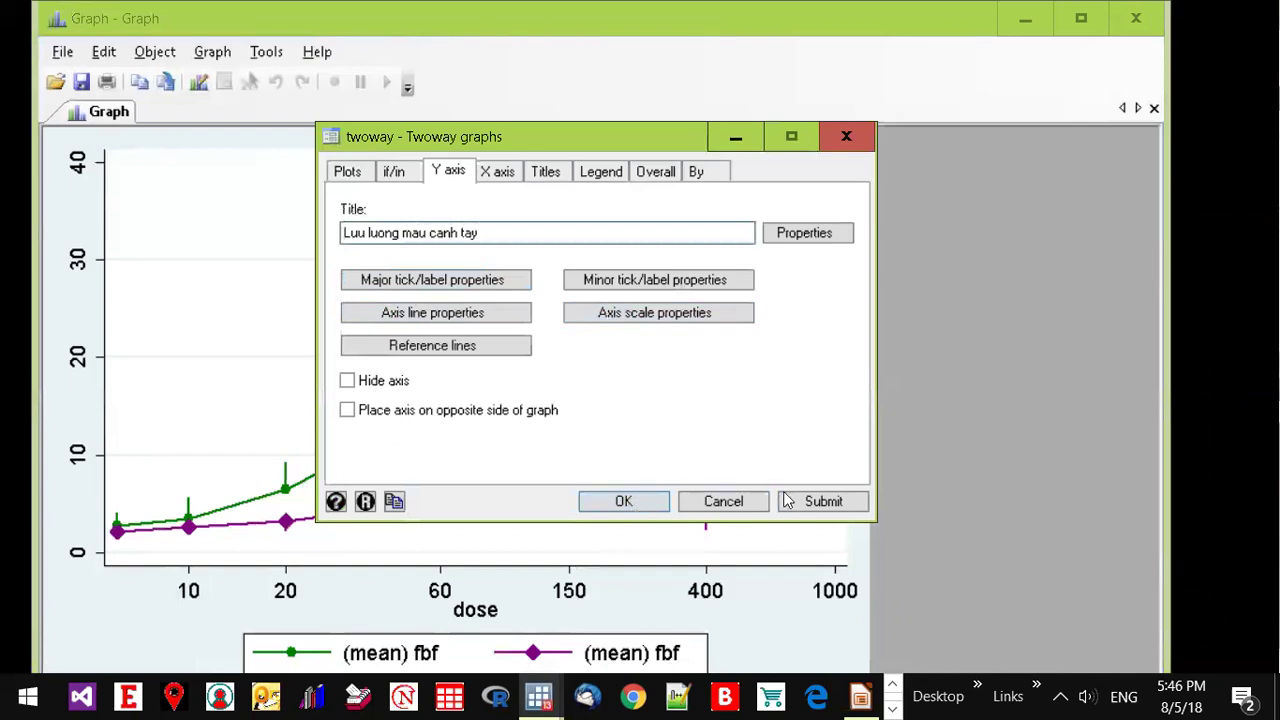
- Redraw the graph with the y-axis title applied, check it, and return to the Stata results window
{"action": "left_click", "coordinate": [646, 501]}
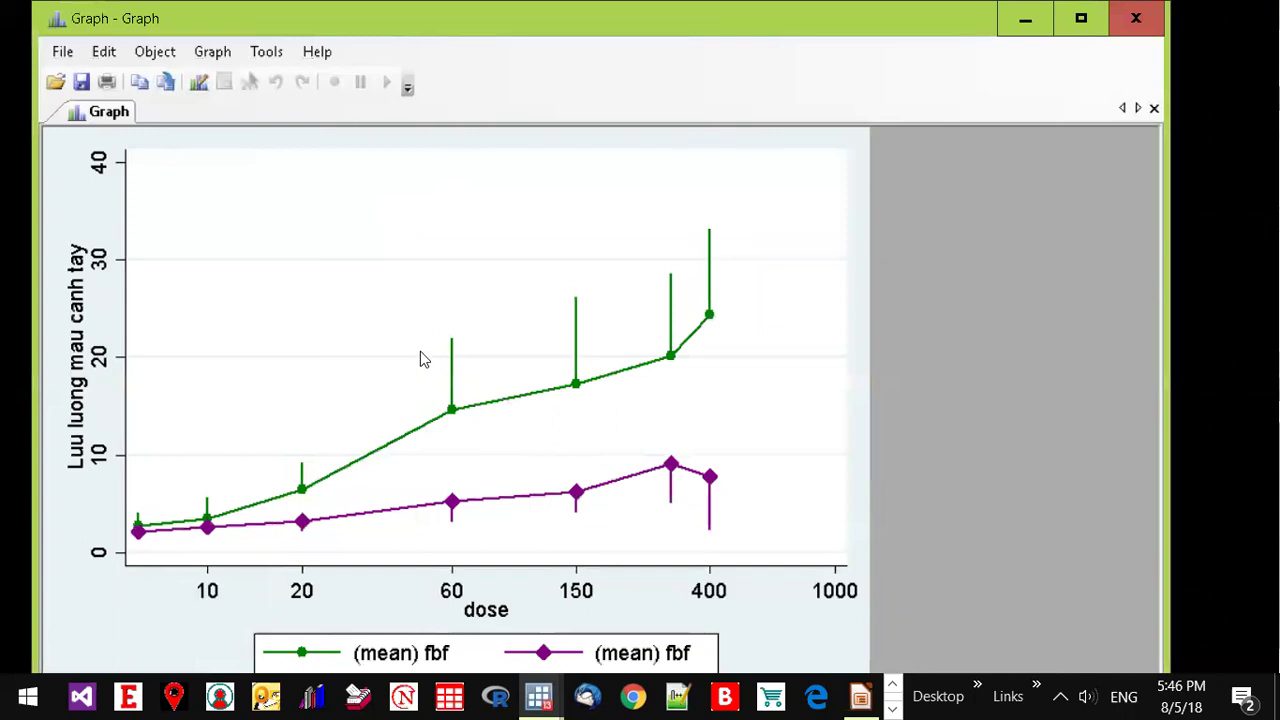
{"action": "key", "text": "alt+Tab"}
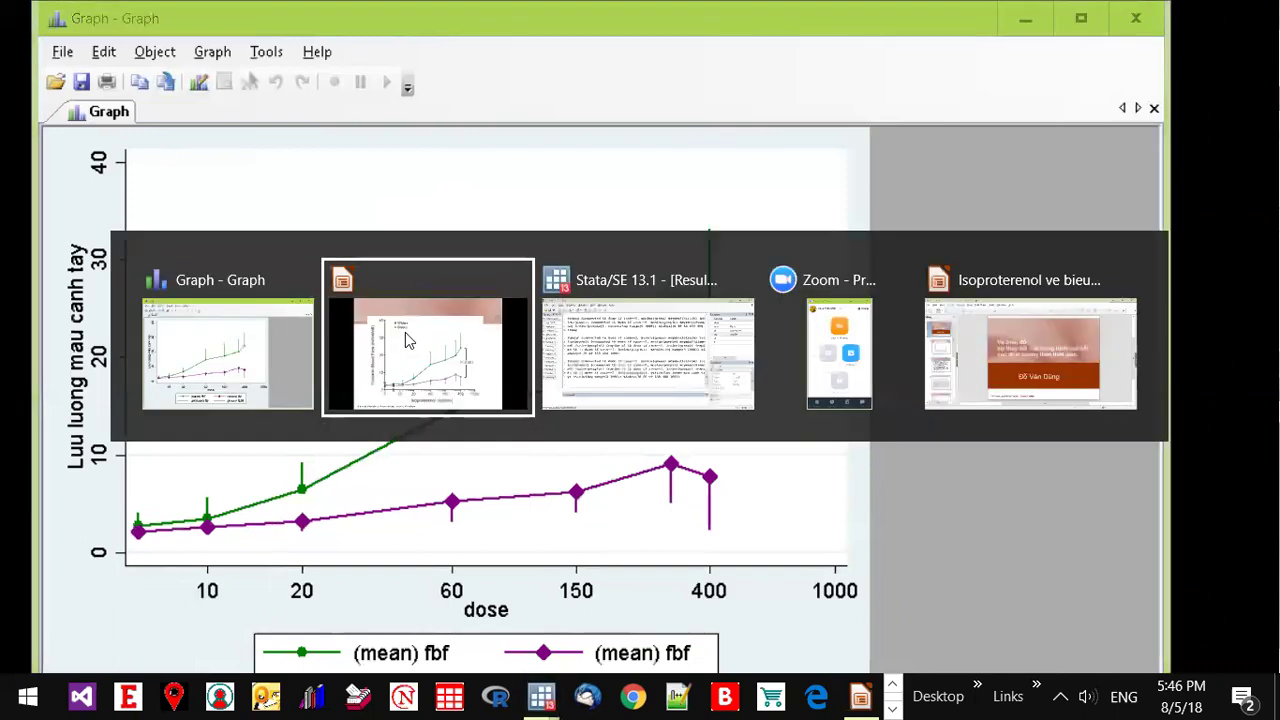
{"action": "key", "text": "Tab"}
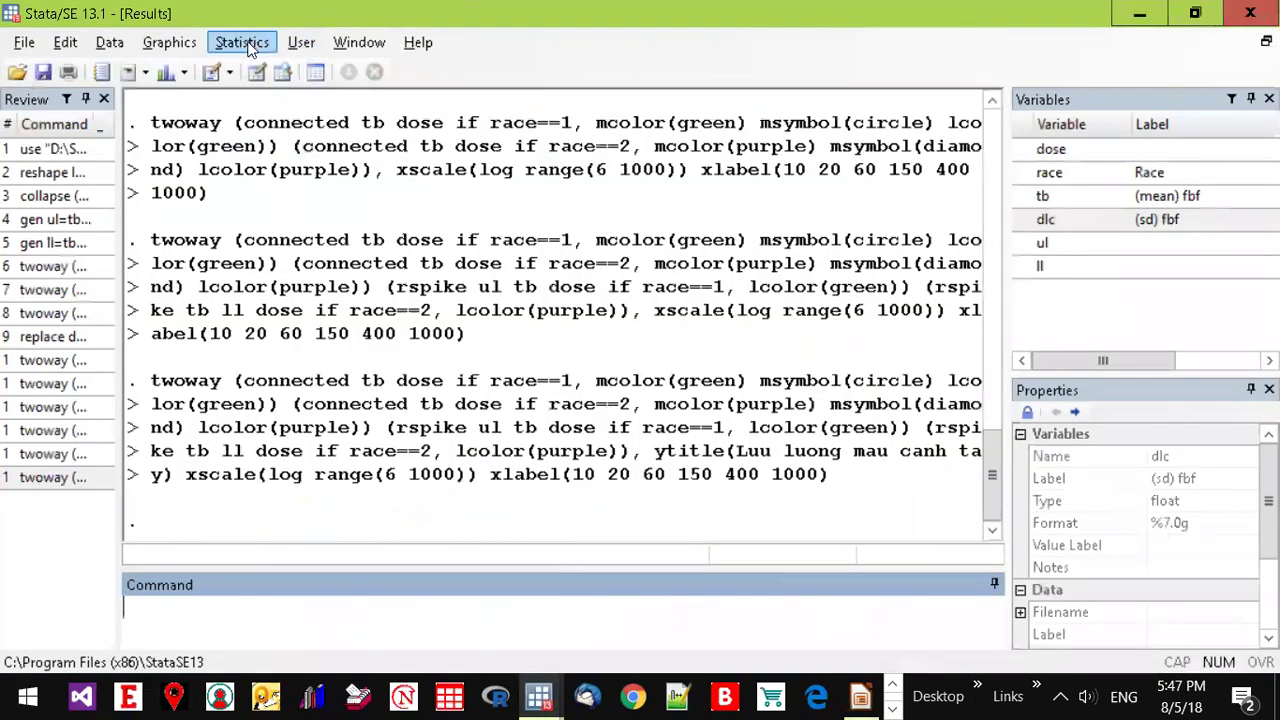
{"action": "key", "text": "alt+Tab"}
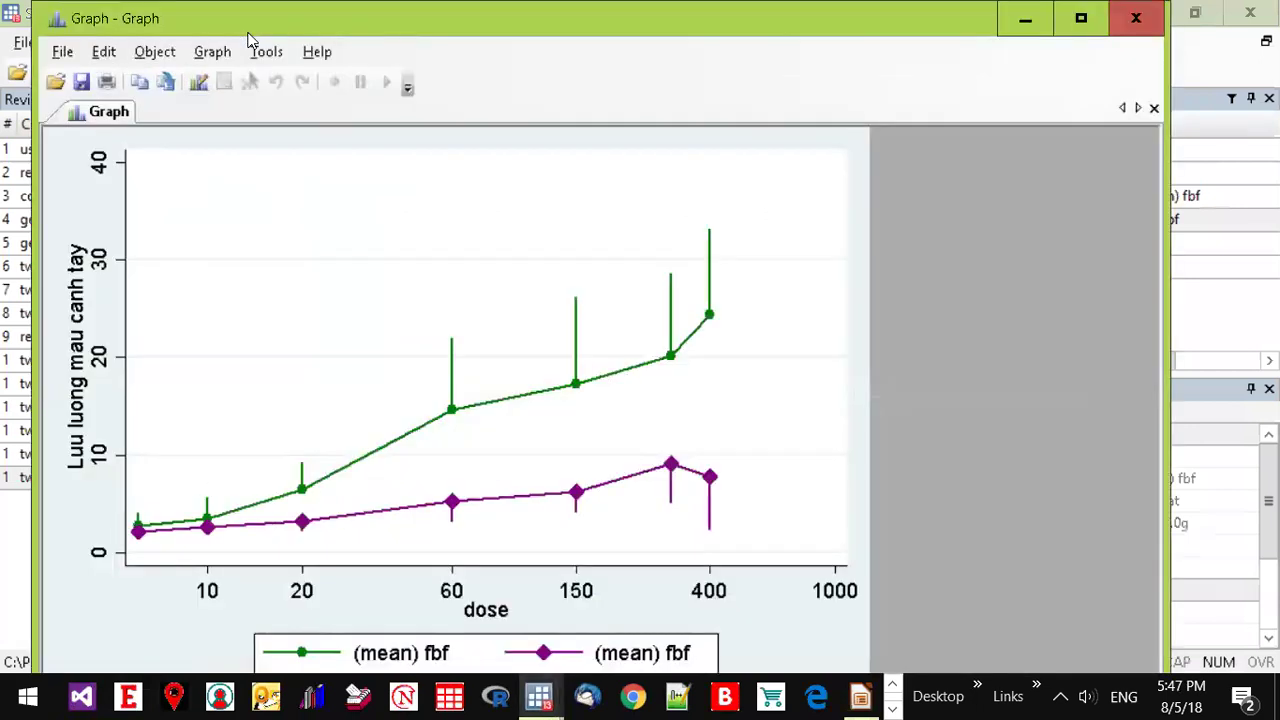
{"action": "key", "text": "alt+Tab"}
- Set the x-axis title to "Isoproterenol (ng/min)" in the twoway graph settings and redraw the graph
{"action": "left_click", "coordinate": [169, 42]}
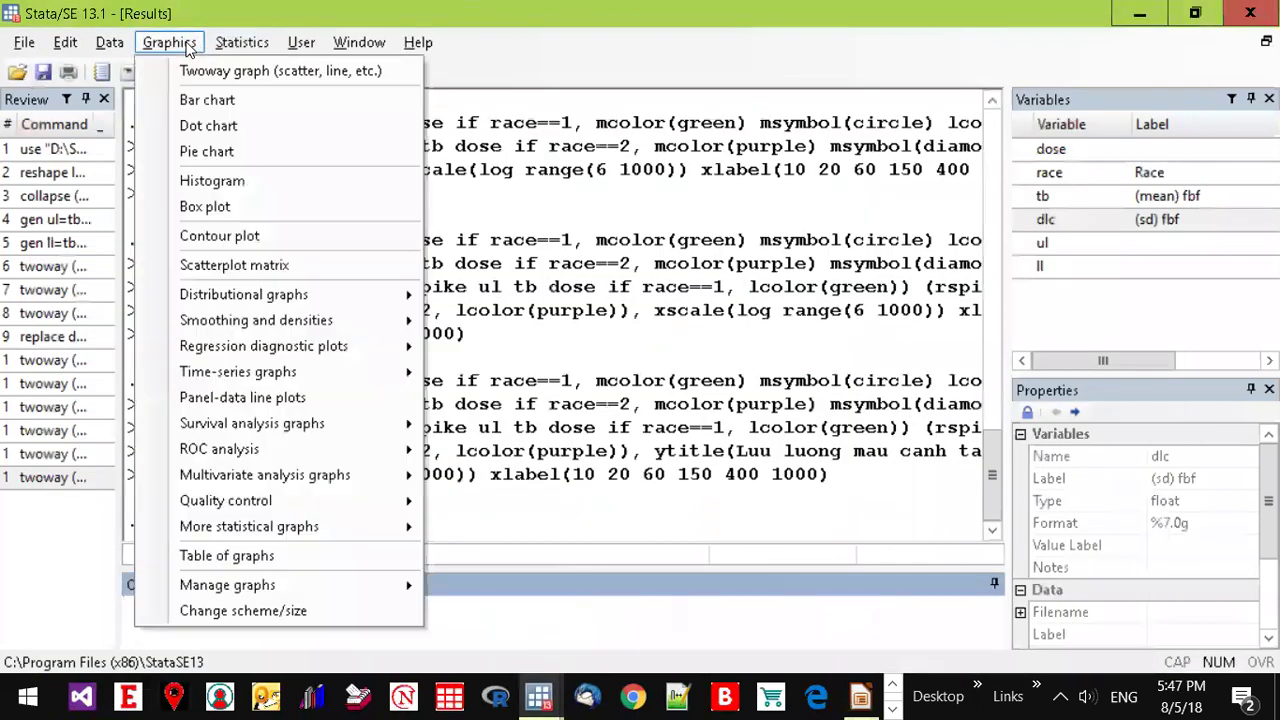
{"action": "left_click", "coordinate": [200, 74]}
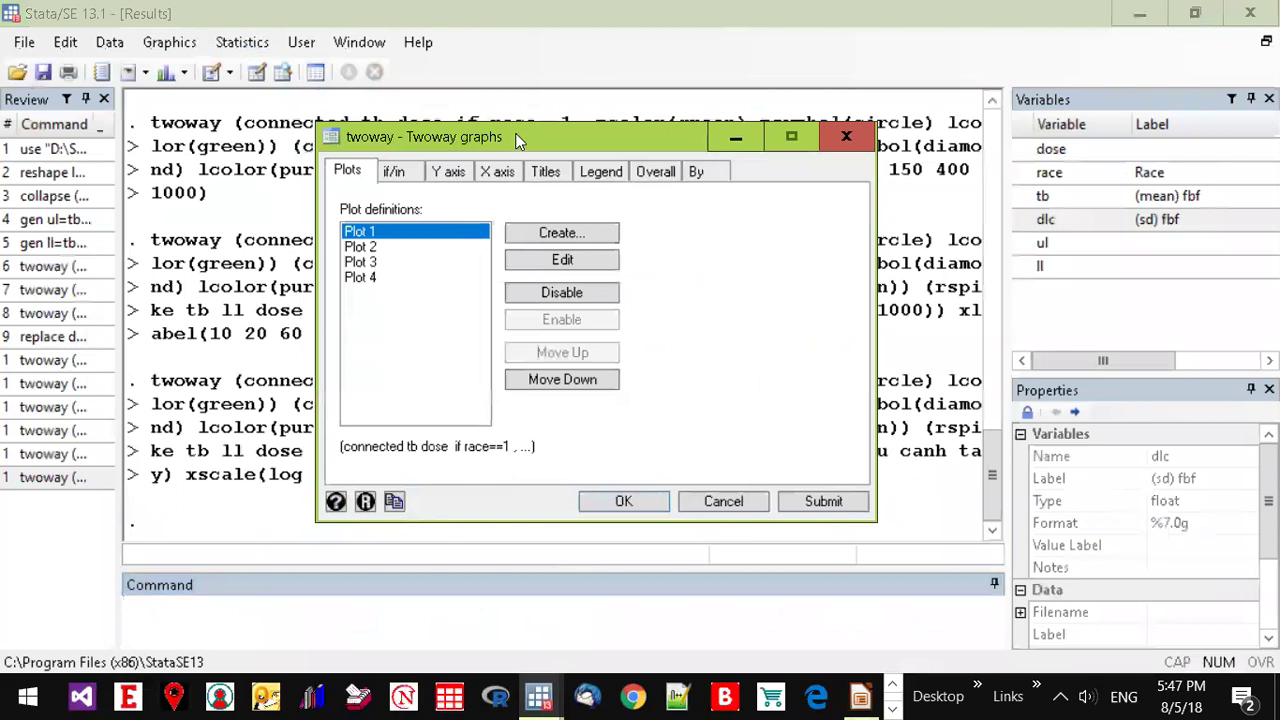
{"action": "left_click", "coordinate": [493, 172]}
{"action": "left_click", "coordinate": [437, 230]}
{"action": "type", "text": "lss"}
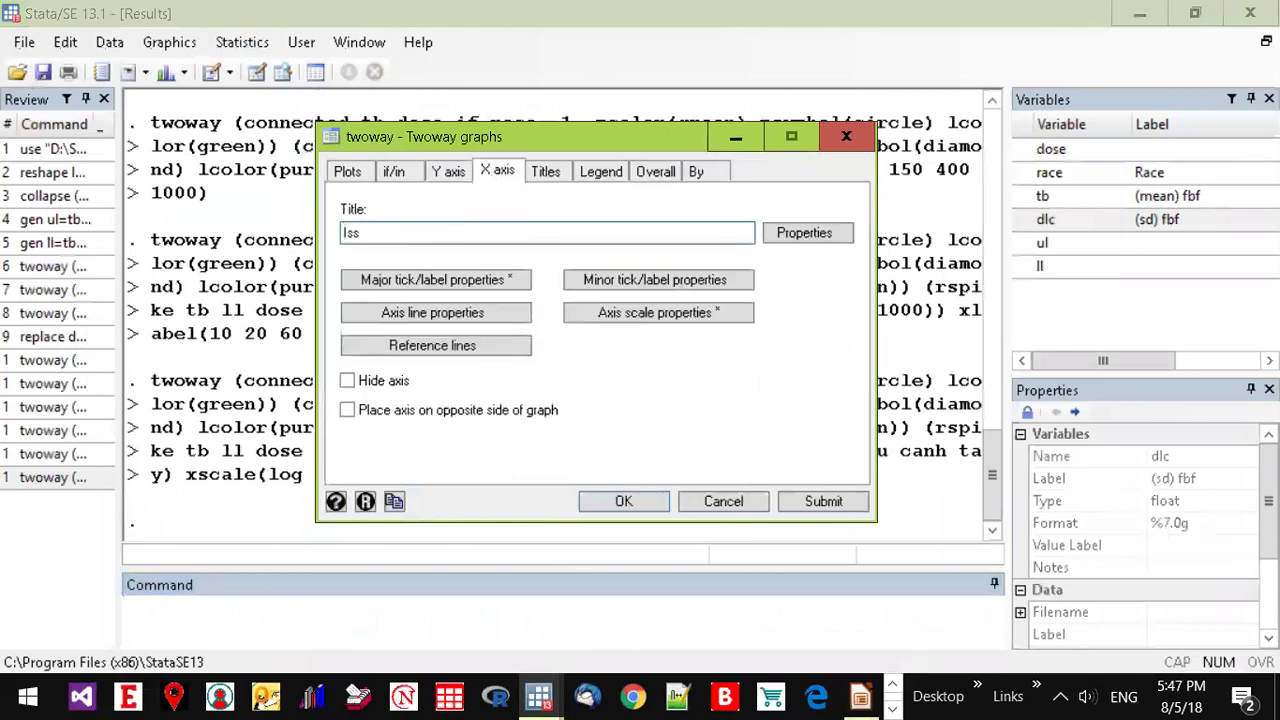
{"action": "key", "text": "BackSpace"}
{"action": "type", "text": "oproterenol (ng/min"}
{"action": "type", "text": ")"}
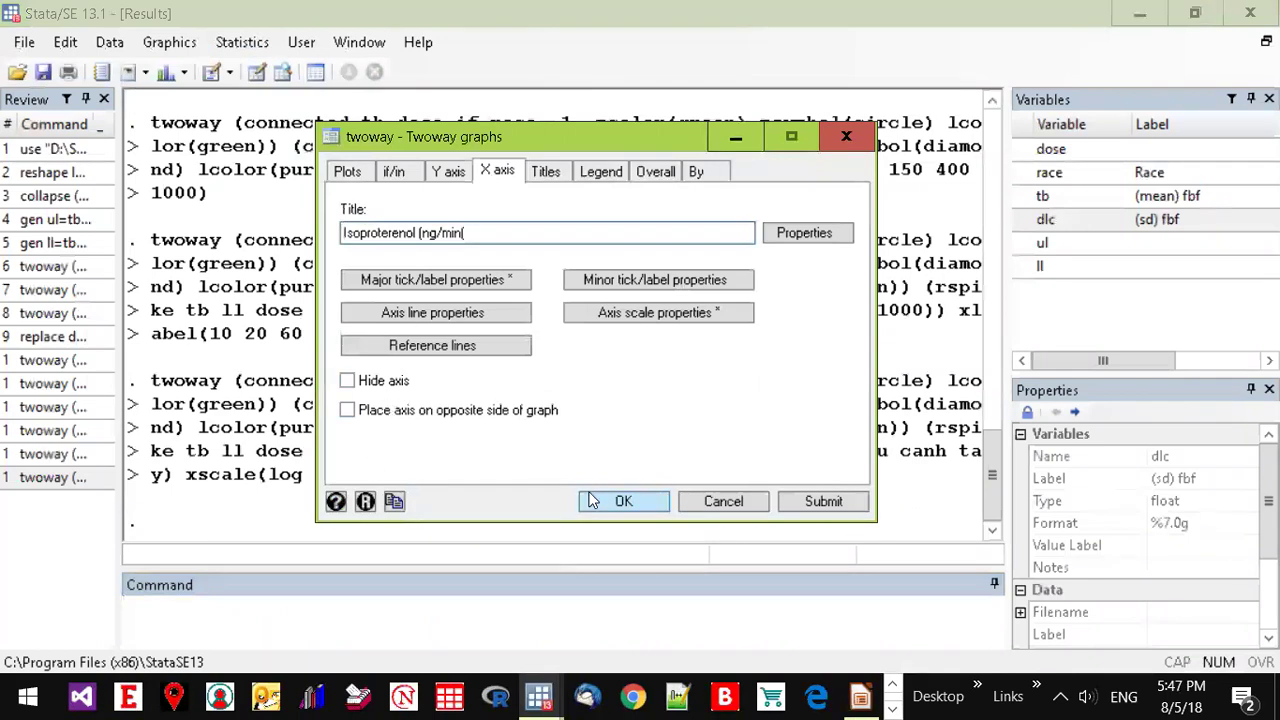
{"action": "left_click", "coordinate": [789, 502]}
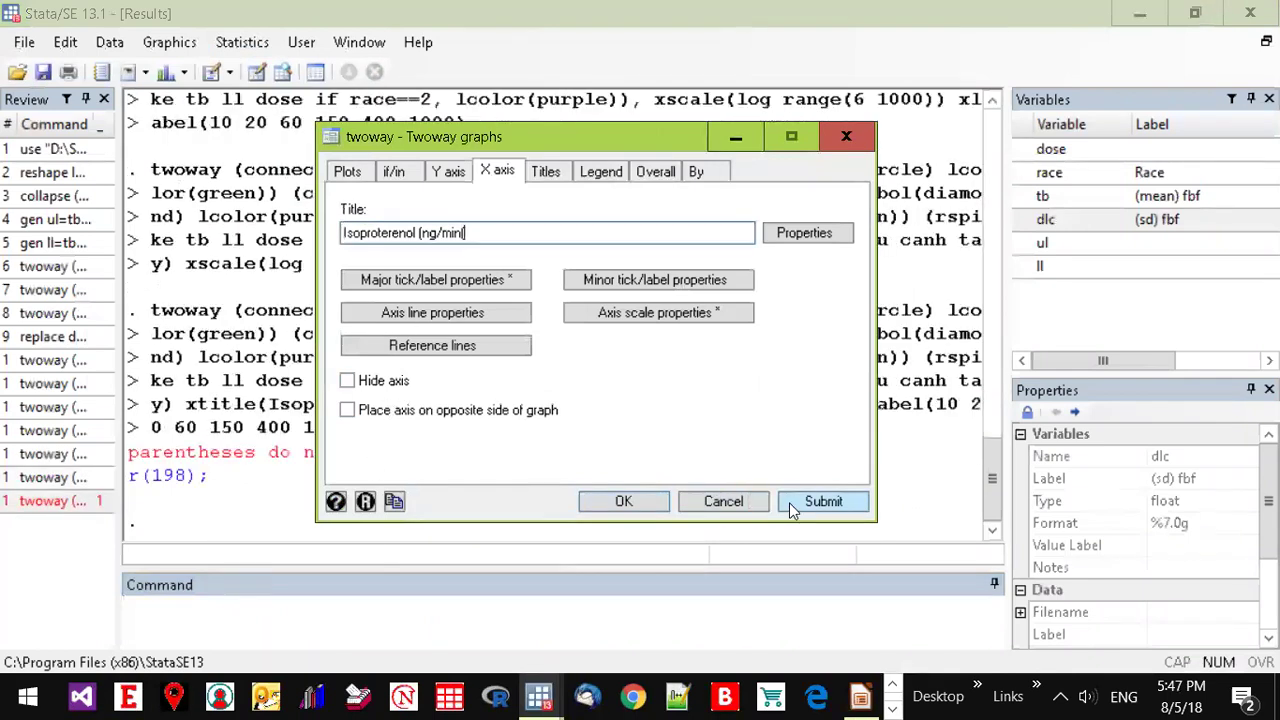
{"action": "left_click", "coordinate": [789, 502]}
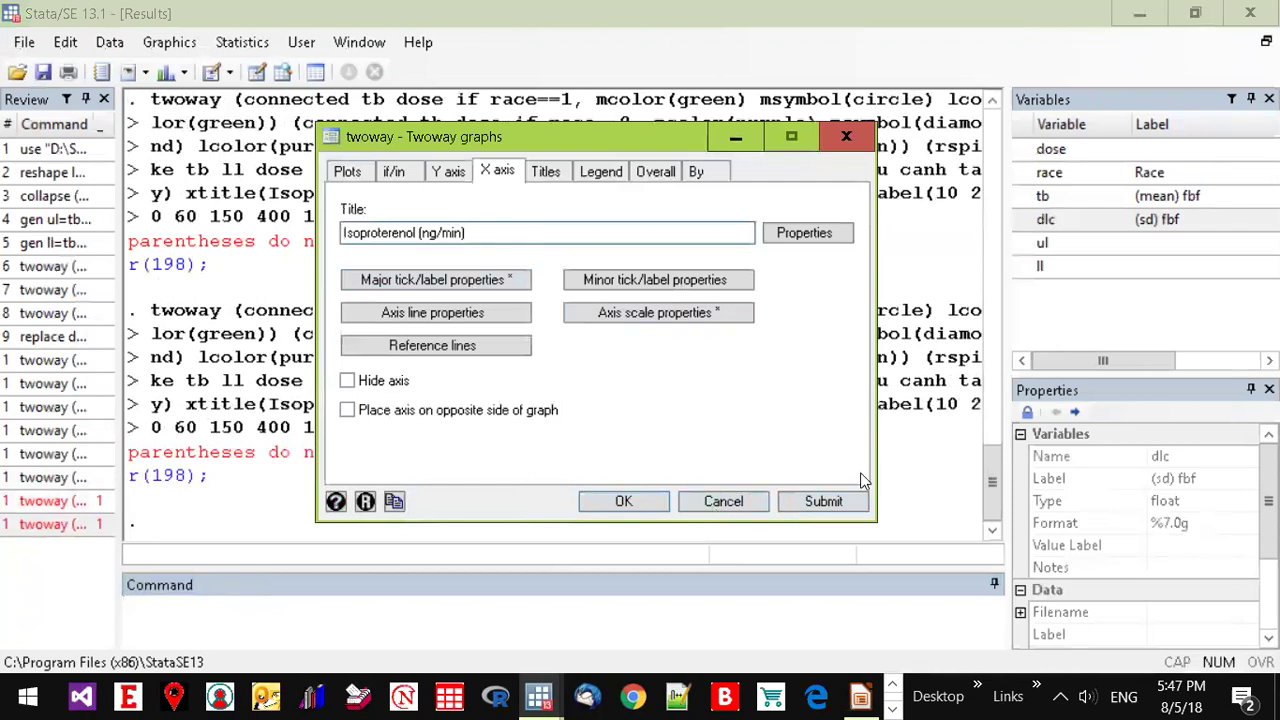
{"action": "left_click", "coordinate": [849, 510]}
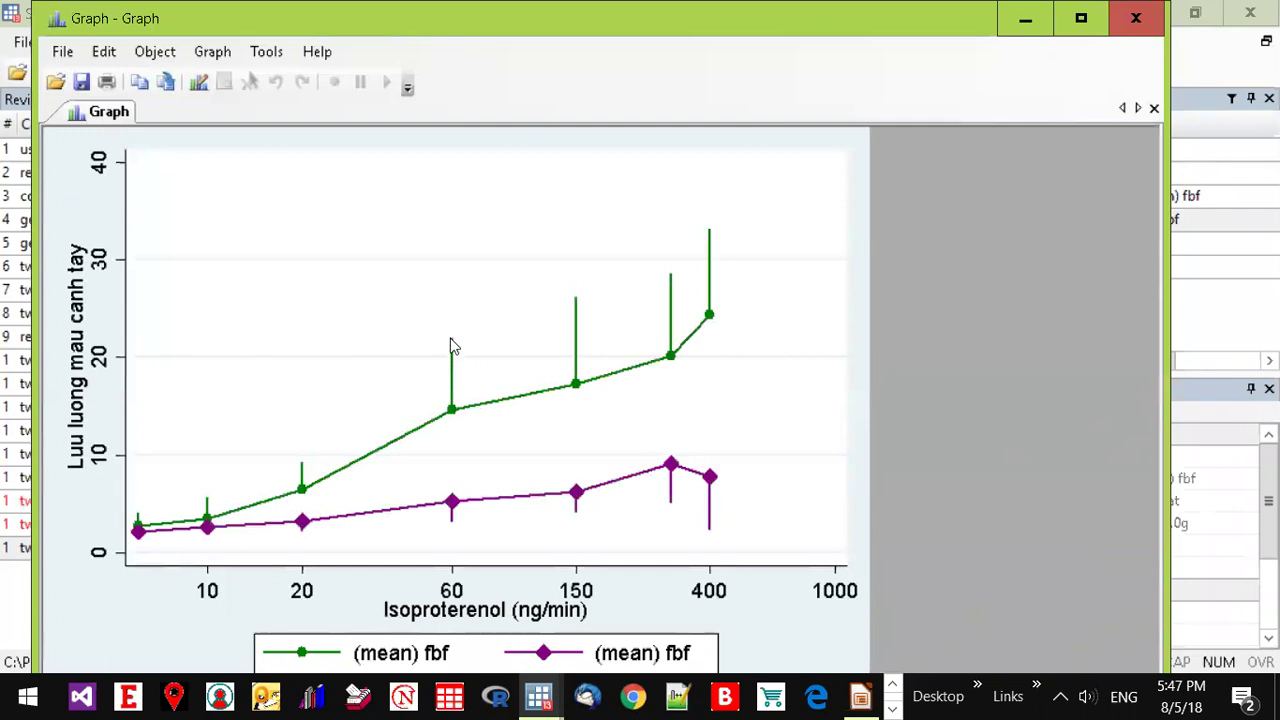
- Change Plot 3, the race==1 spikes, to the Range spike w/cap plot type
{"action": "key", "text": "alt+Tab"}
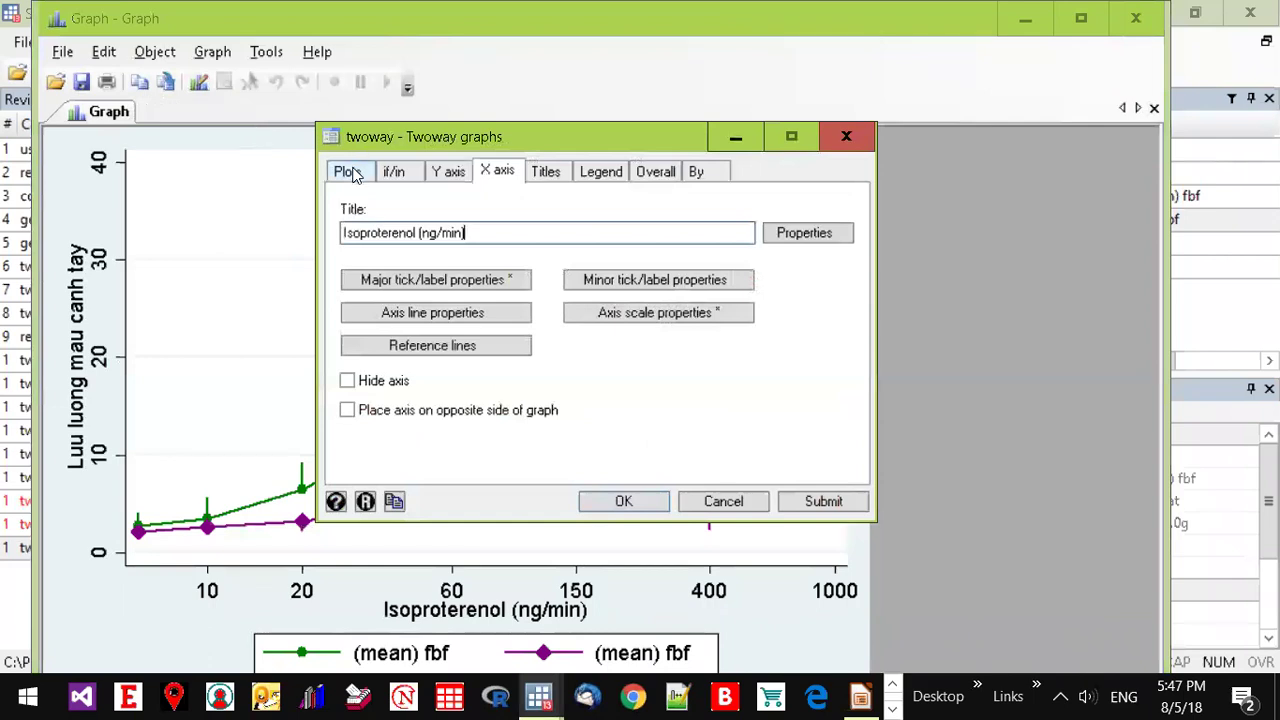
{"action": "left_click", "coordinate": [347, 171]}
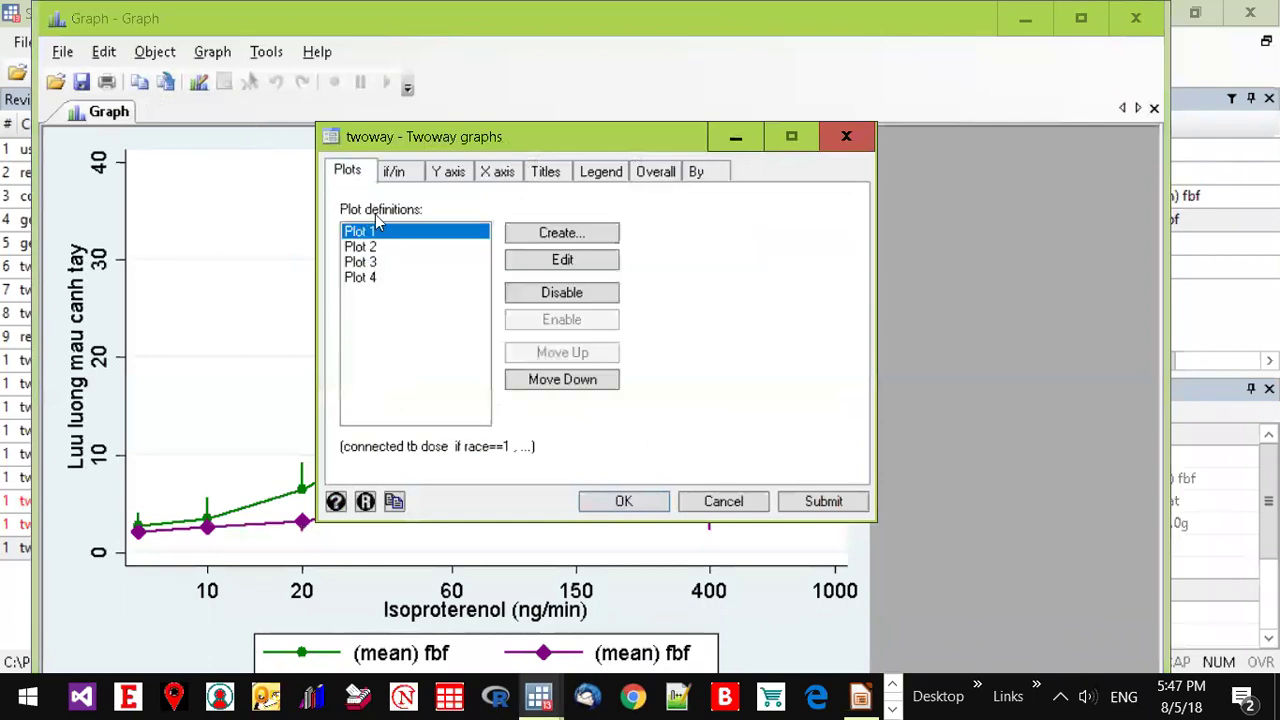
{"action": "left_click", "coordinate": [386, 262]}
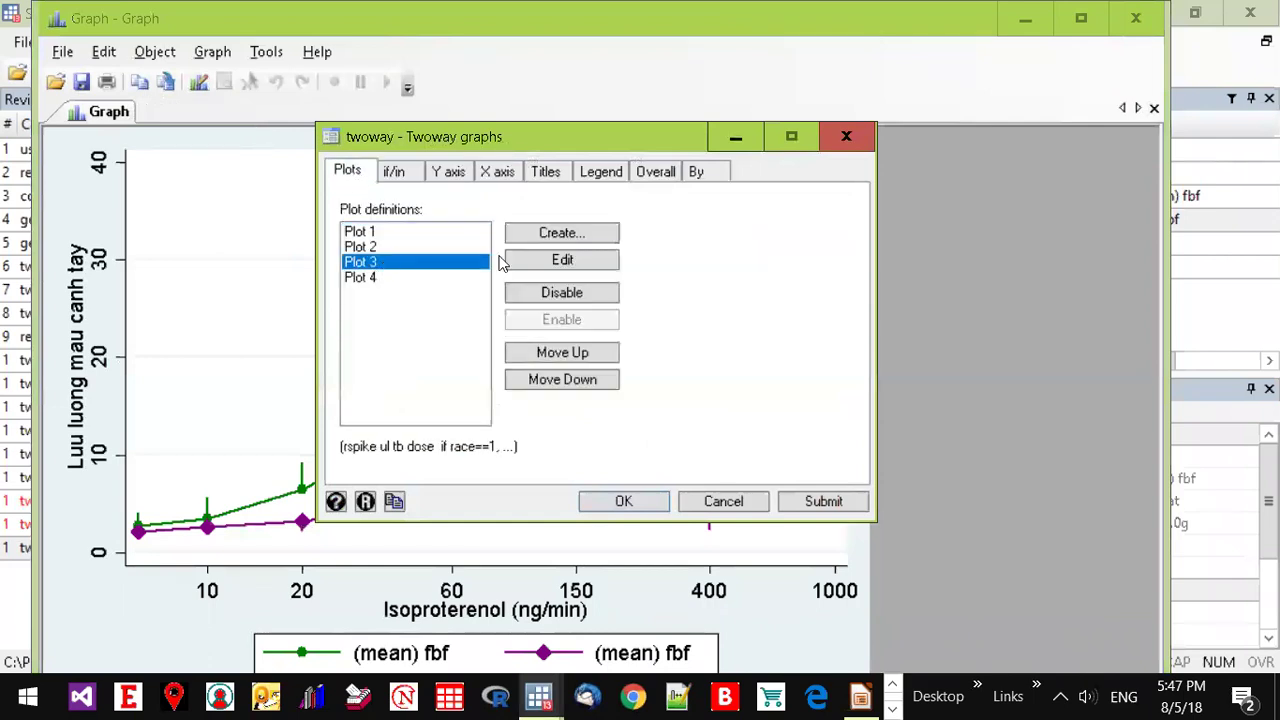
{"action": "left_click", "coordinate": [560, 262]}
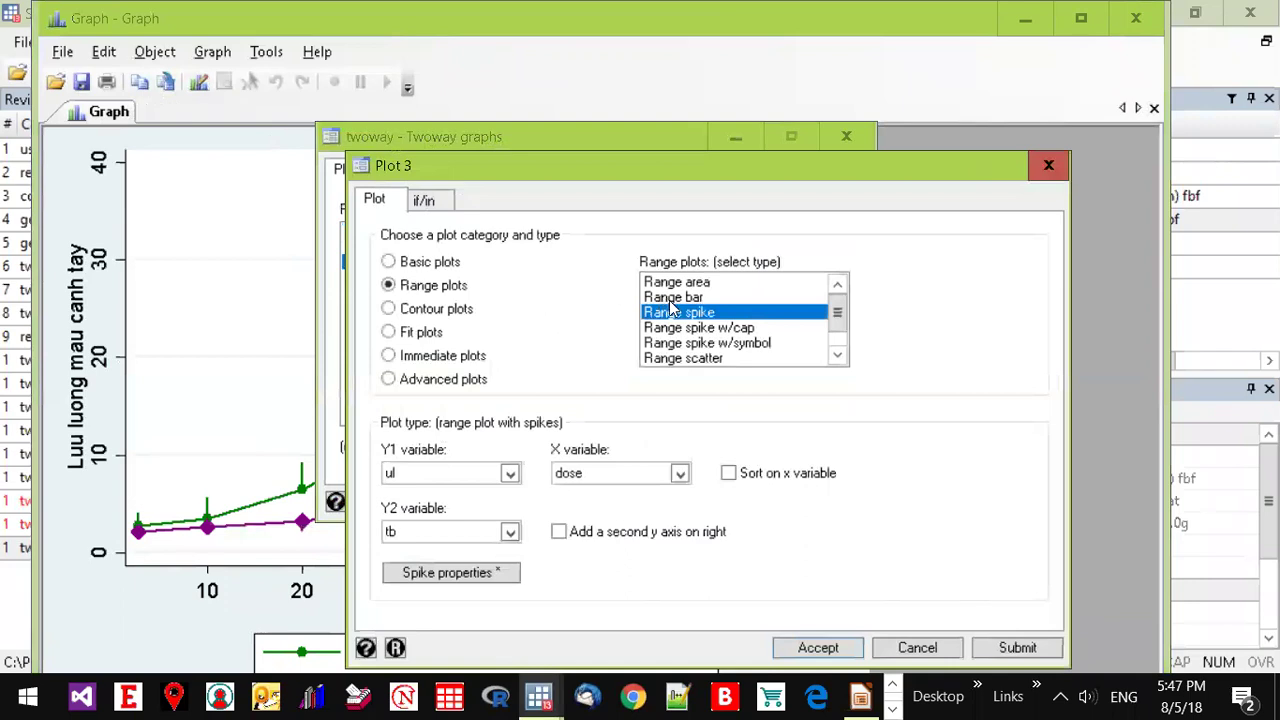
{"action": "left_click", "coordinate": [698, 330]}
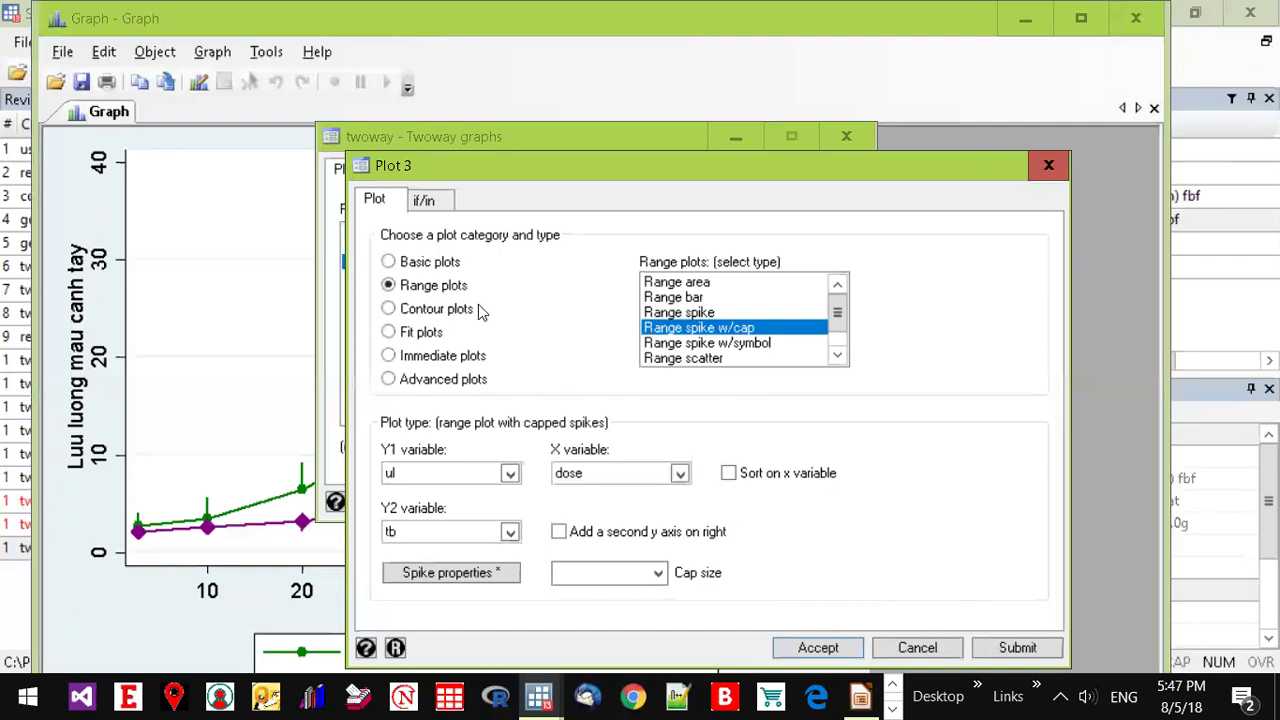
{"action": "left_click", "coordinate": [830, 646]}
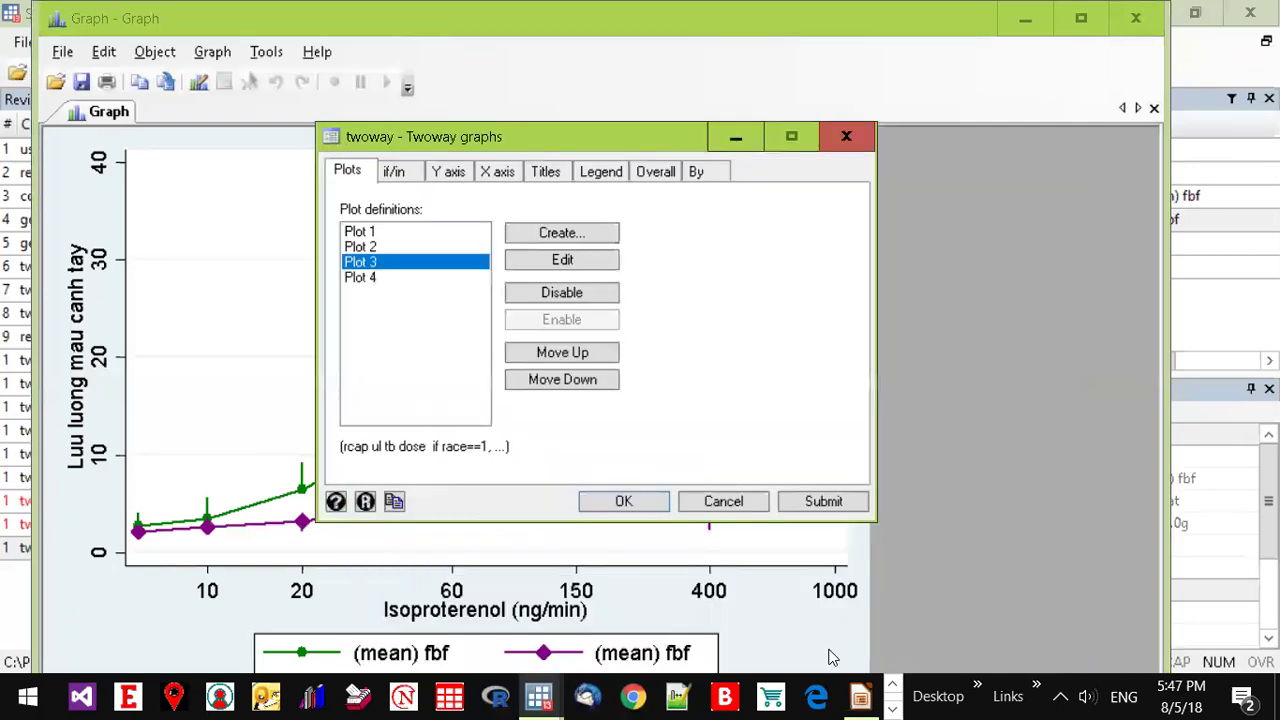
- Change Plot 4, the race==2 spikes, to Range spike w/cap and redraw the graph
{"action": "left_click", "coordinate": [405, 278]}
{"action": "left_click", "coordinate": [562, 259]}
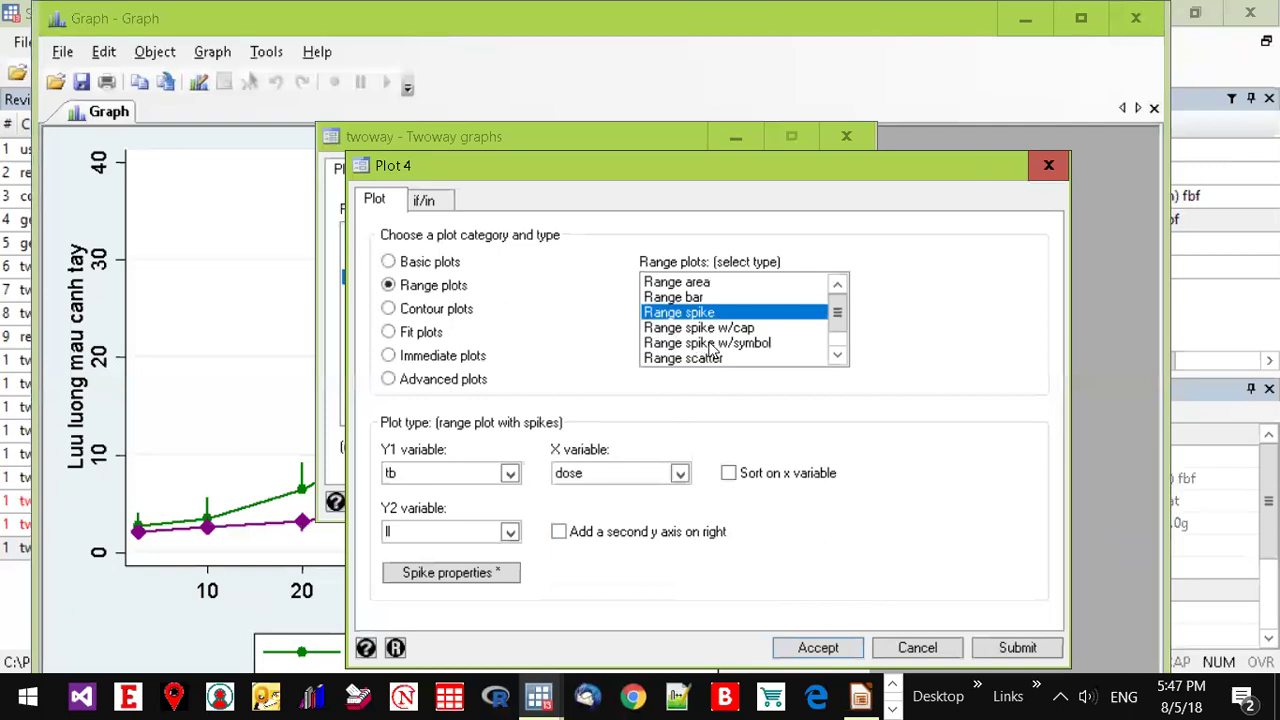
{"action": "left_click", "coordinate": [714, 329]}
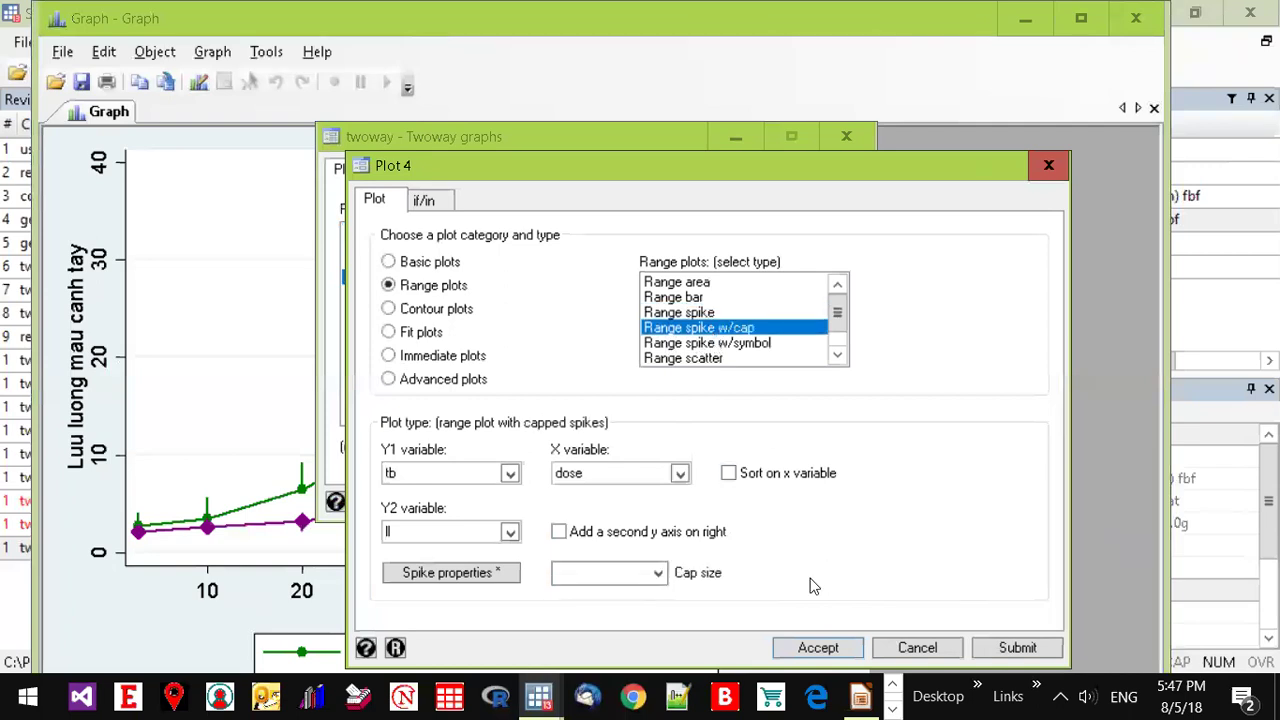
{"action": "left_click", "coordinate": [818, 648]}
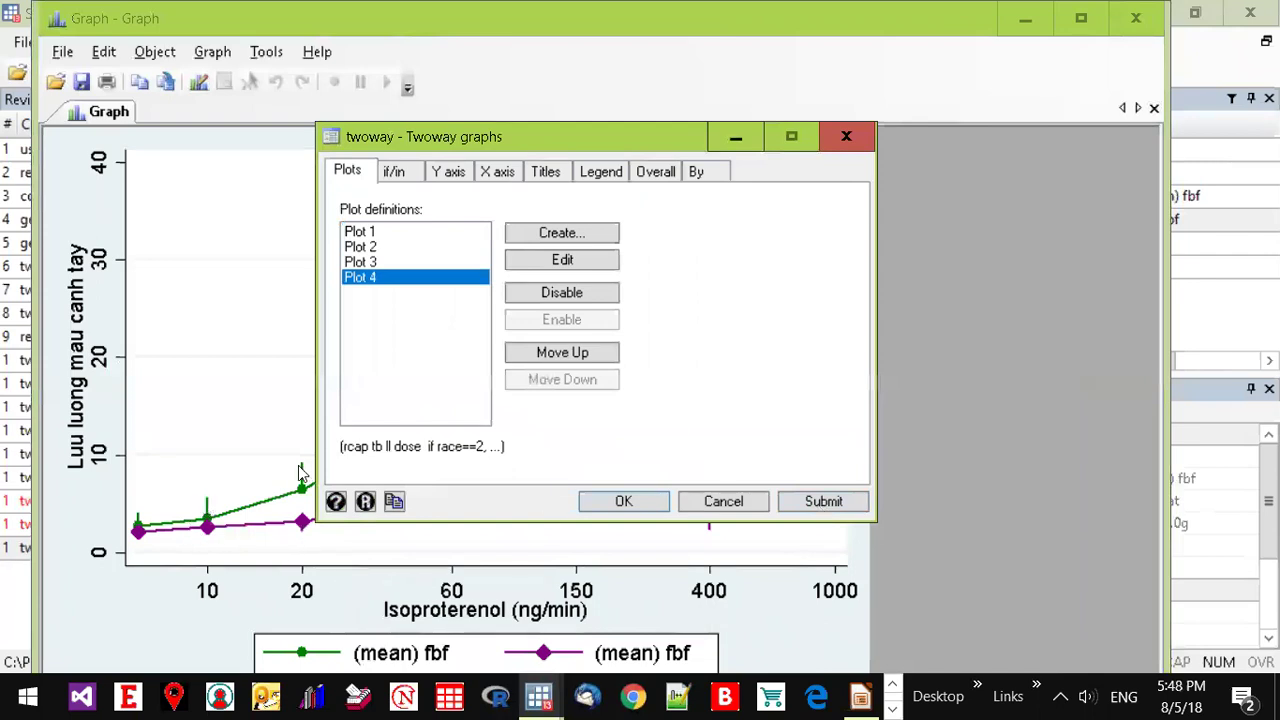
{"action": "left_click", "coordinate": [800, 505]}
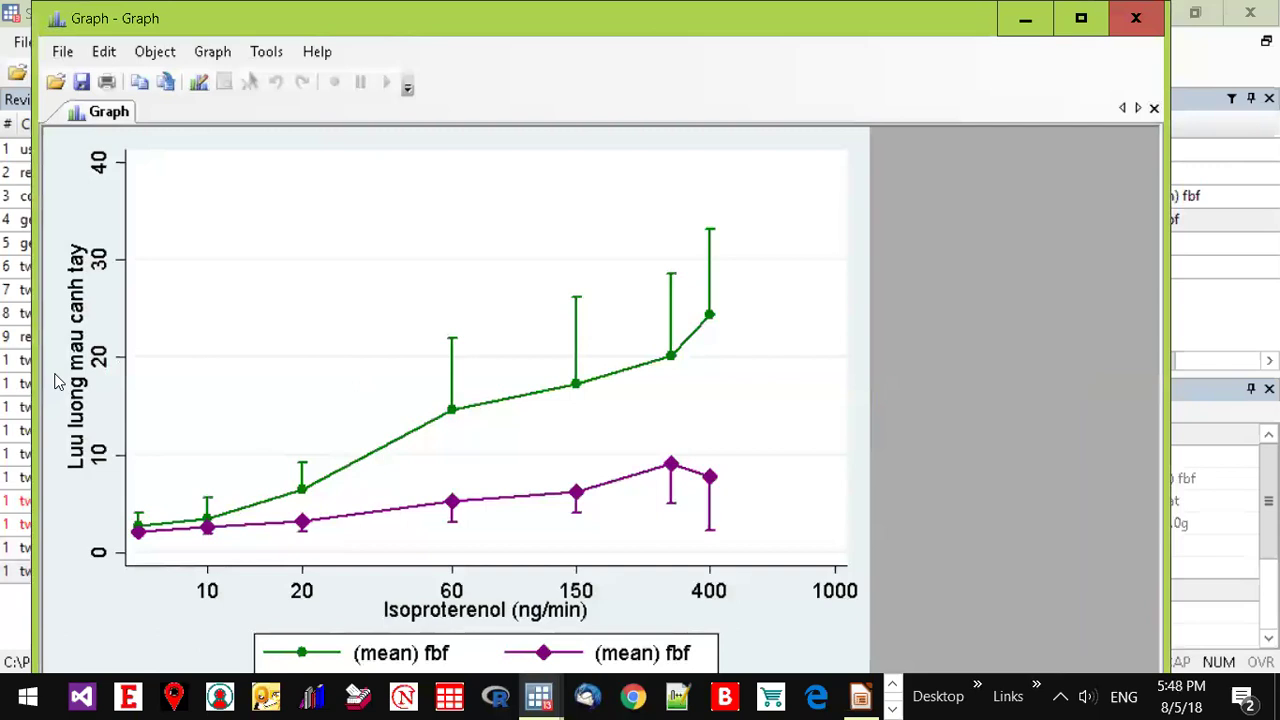
- Switch to the LibreOffice Impress slide show and advance to the "Từ khóa" keywords slide
{"action": "key", "text": "alt+Tab"}
{"action": "key", "text": "alt+Tab"}
{"action": "key", "text": "alt+Tab"}
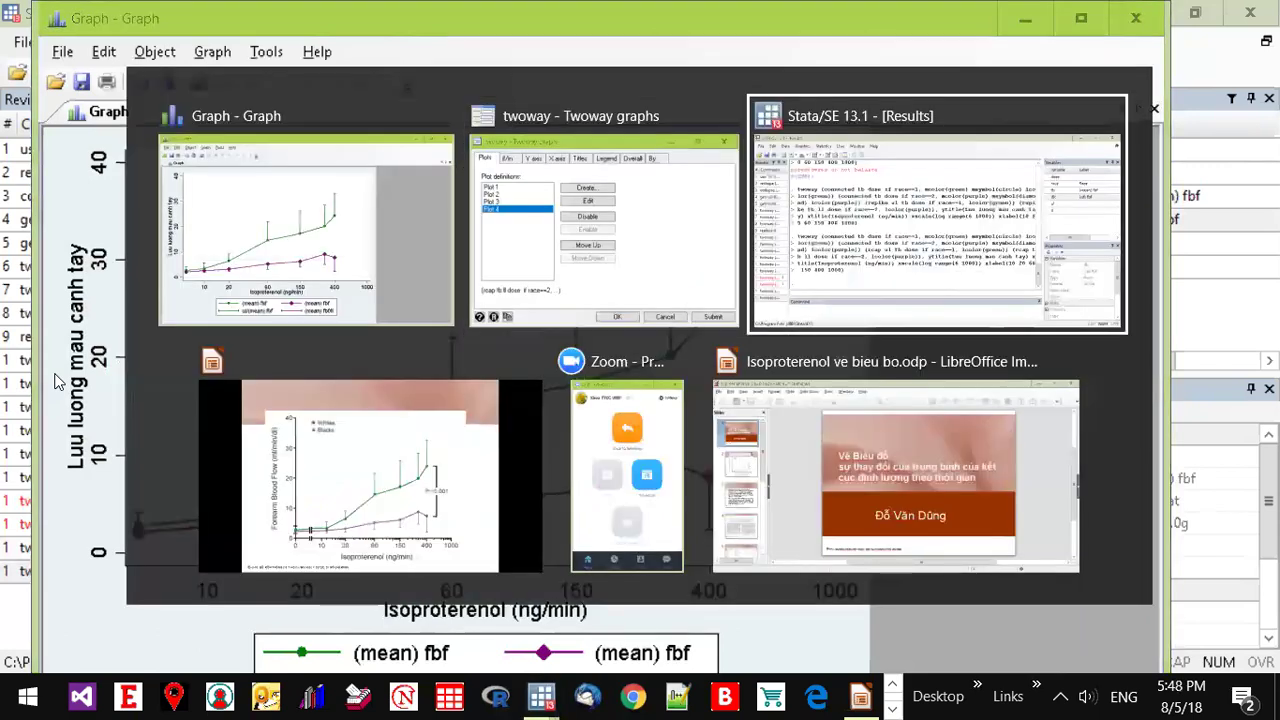
{"action": "key", "text": "Right"}
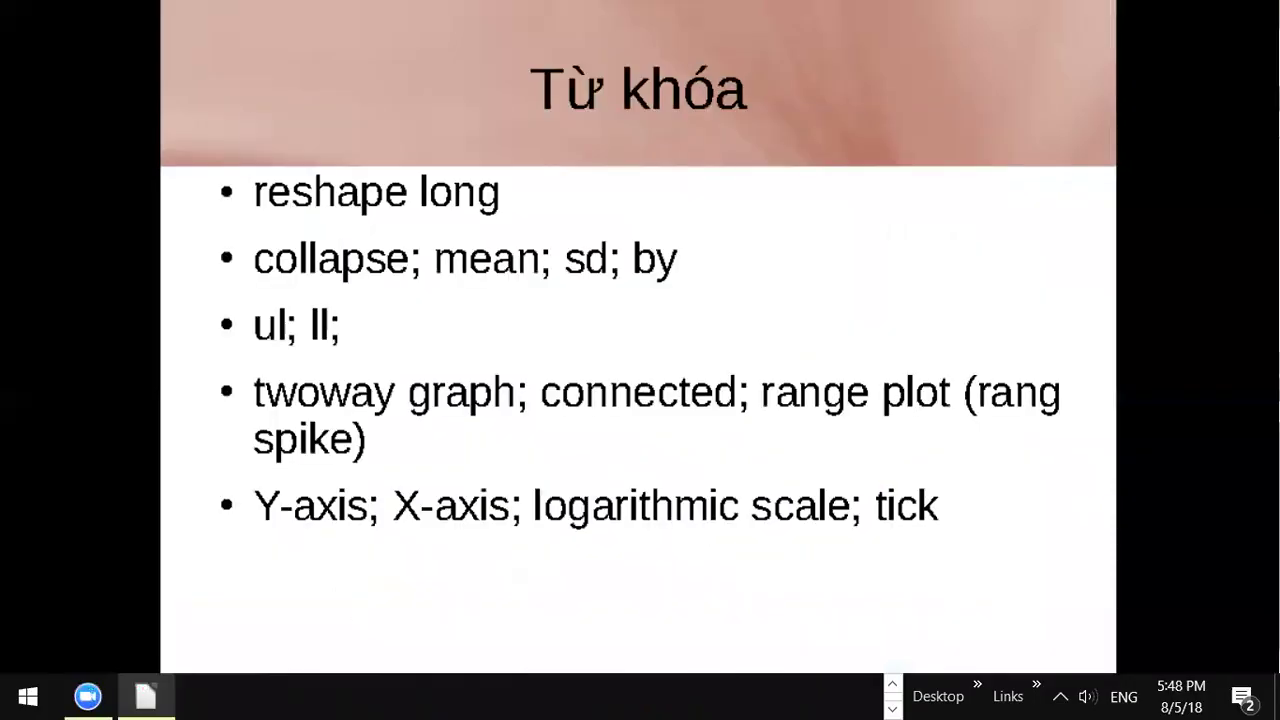